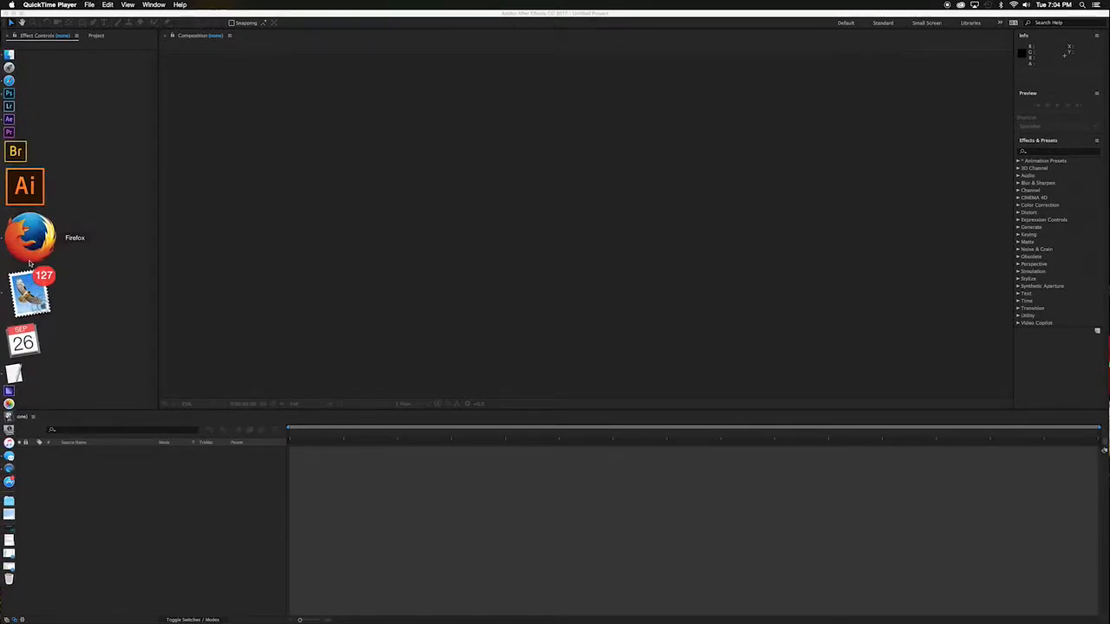
Switch to Firefox and search the web for "brick wall"
click(31, 253)
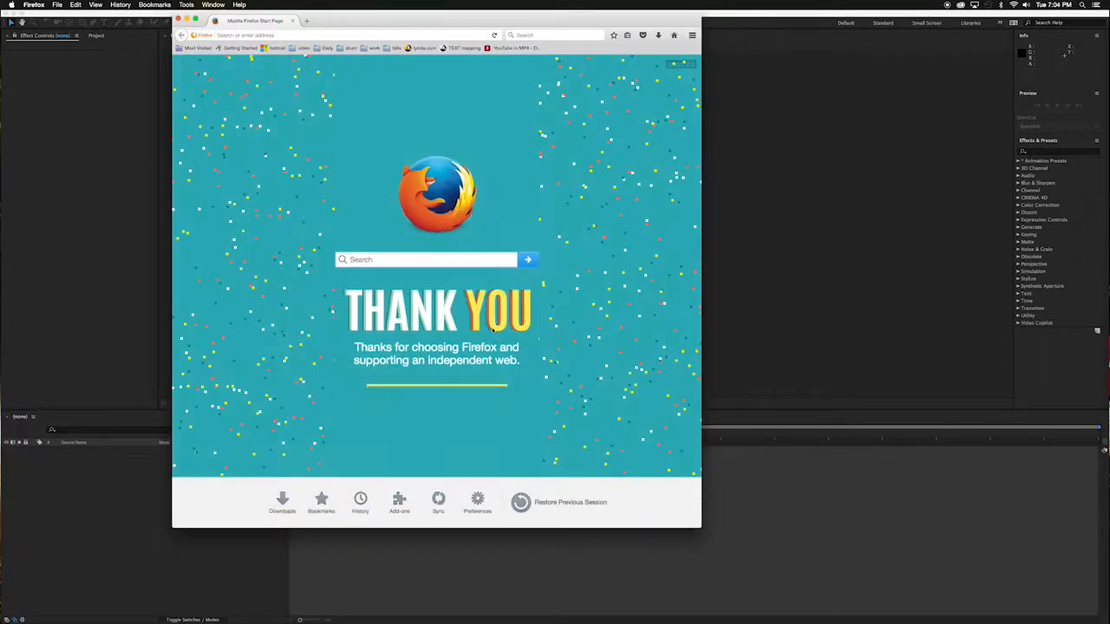
click(467, 246)
text(br)
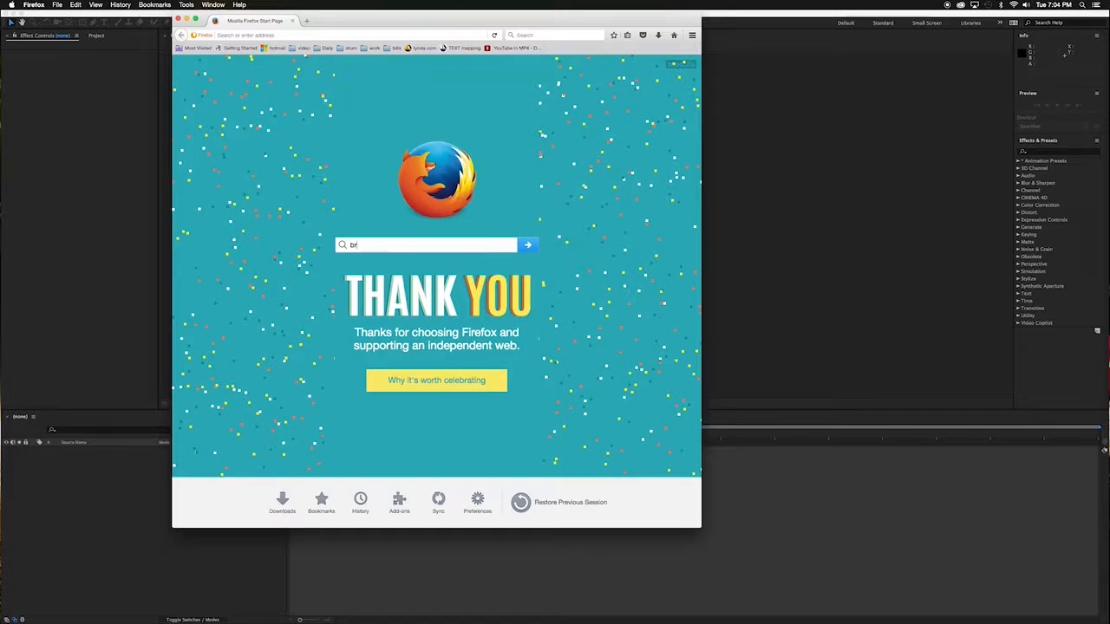
text(ick wall)
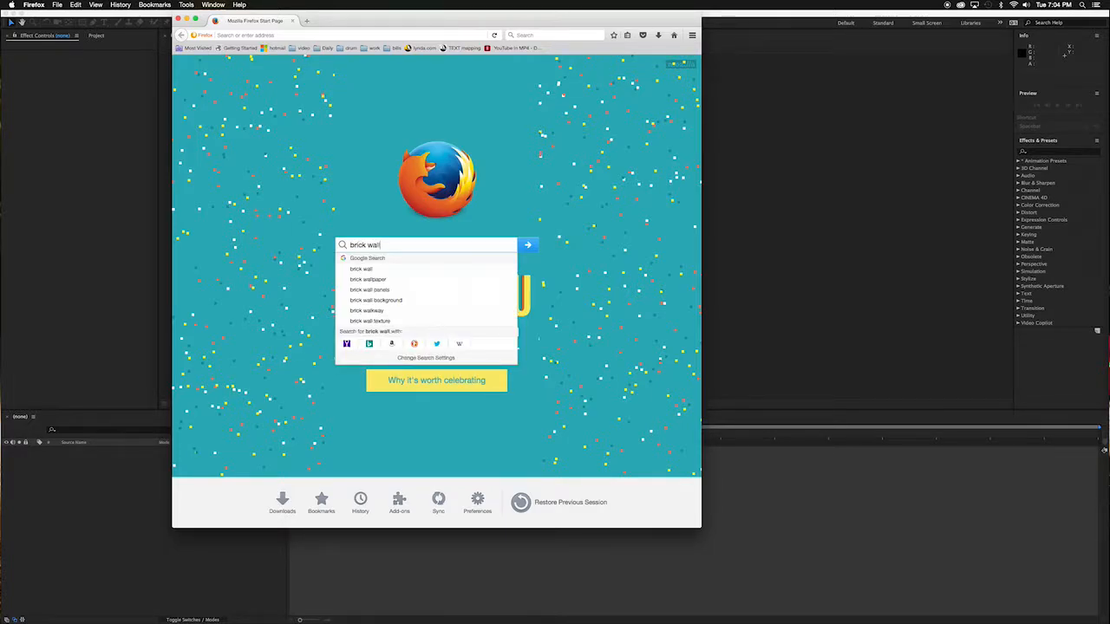
key(Return)
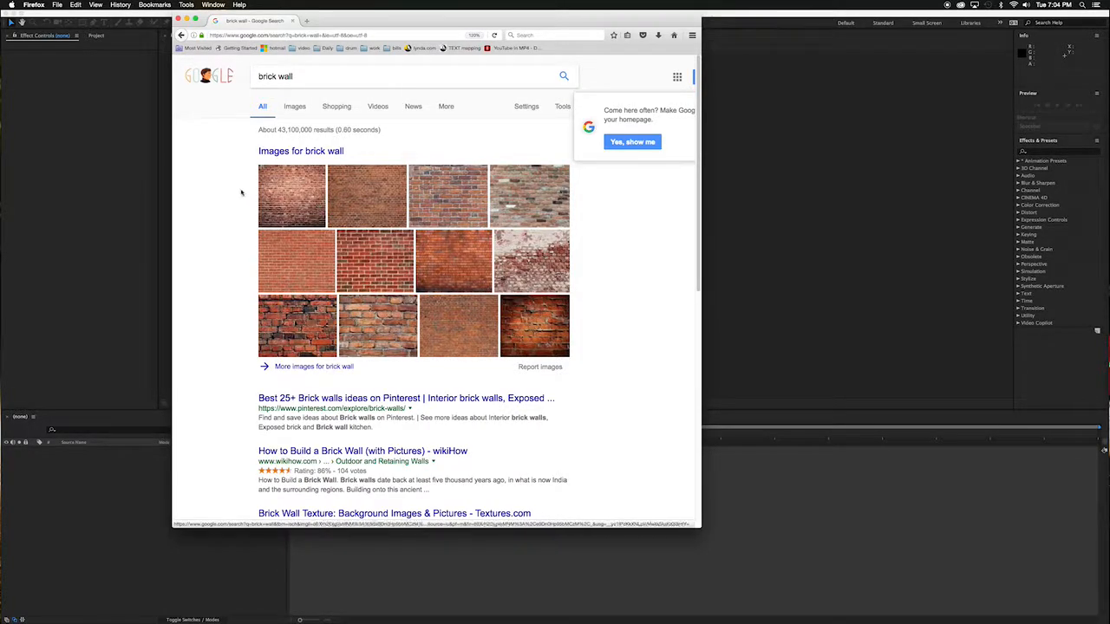
Open the first brick wall image result in the image search and enlarge the browser window and page view
click(294, 202)
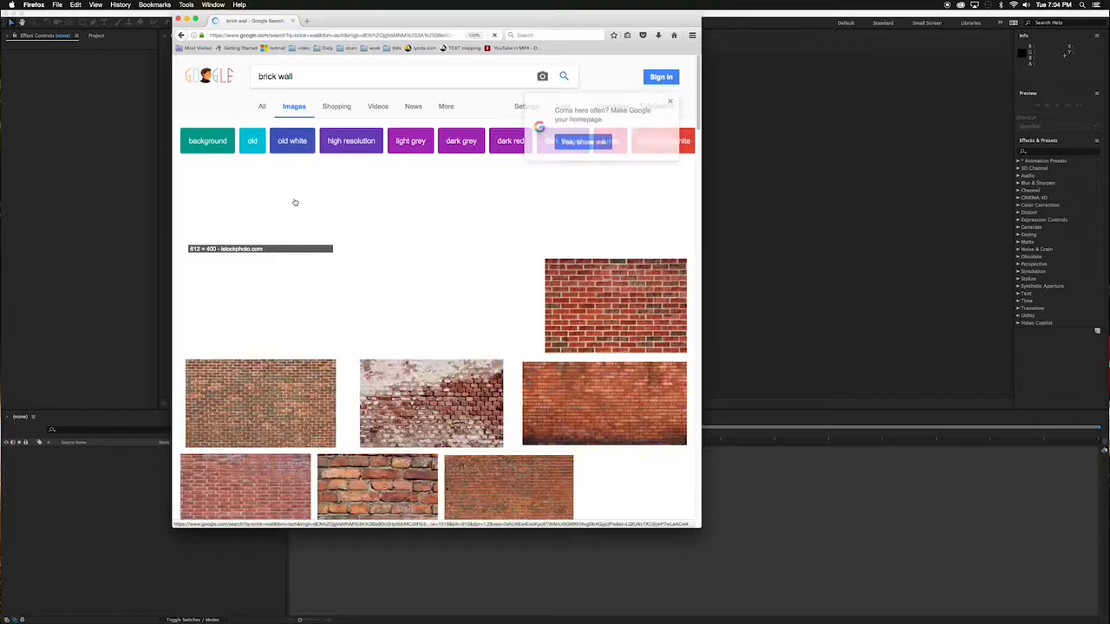
click(250, 212)
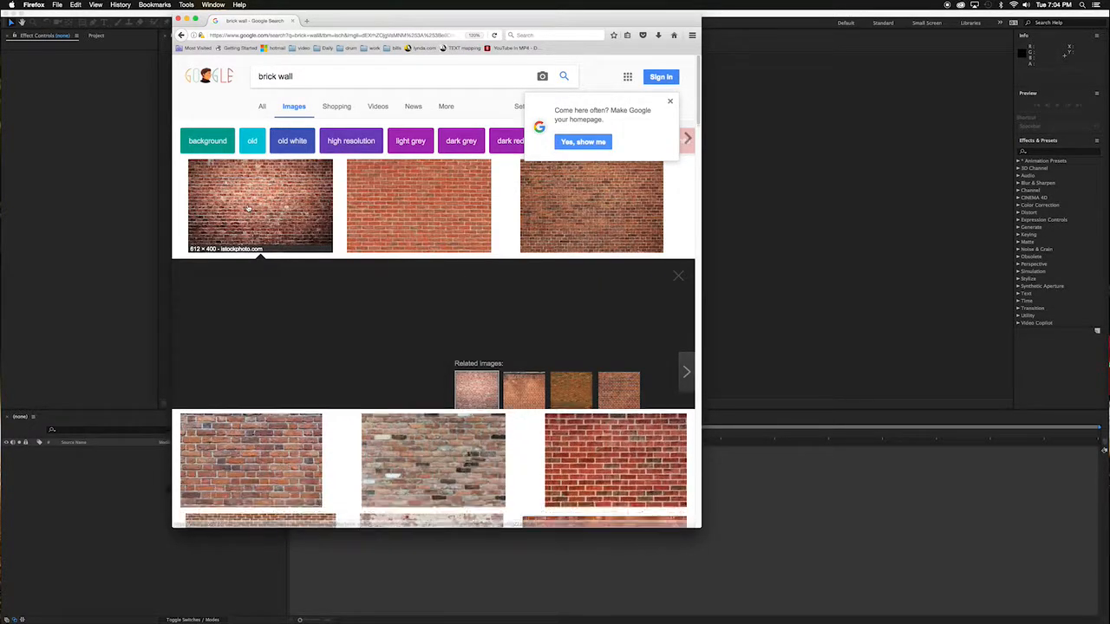
click(247, 208)
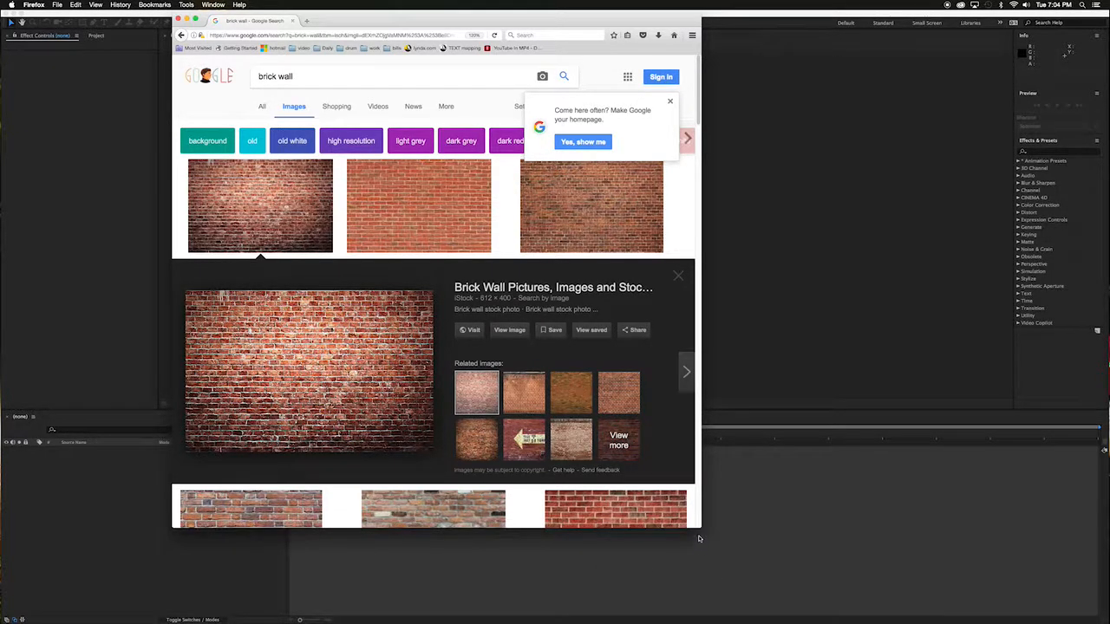
drag(701, 527, 1030, 605)
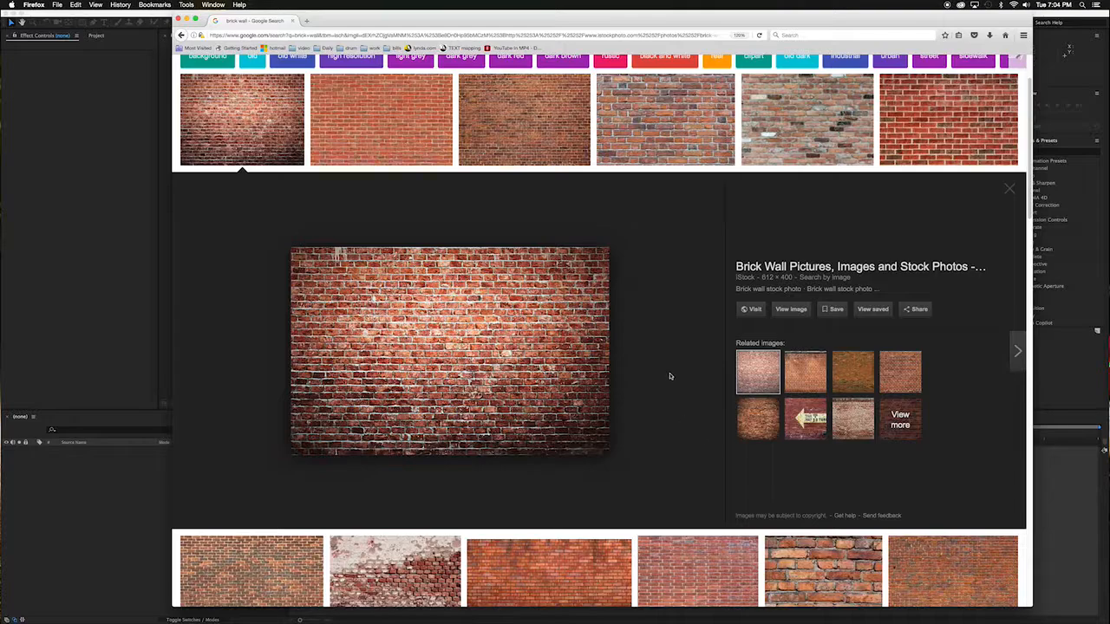
key(super+equal)
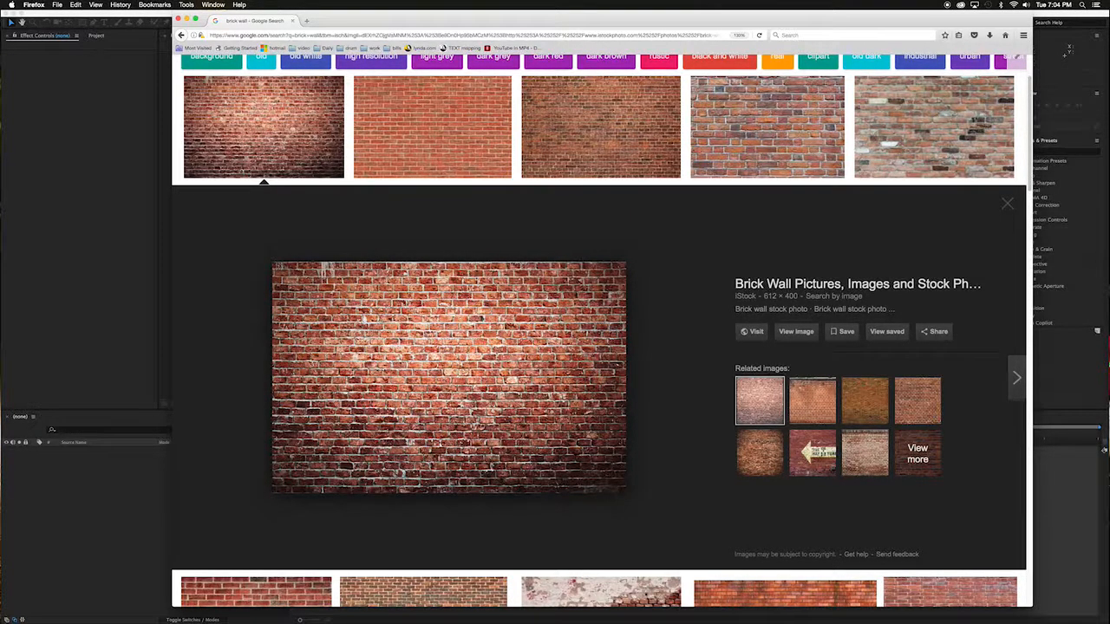
Save the previewed brick wall picture to the Desktop as "brick wall" and minimize the browser window
right_click(434, 382)
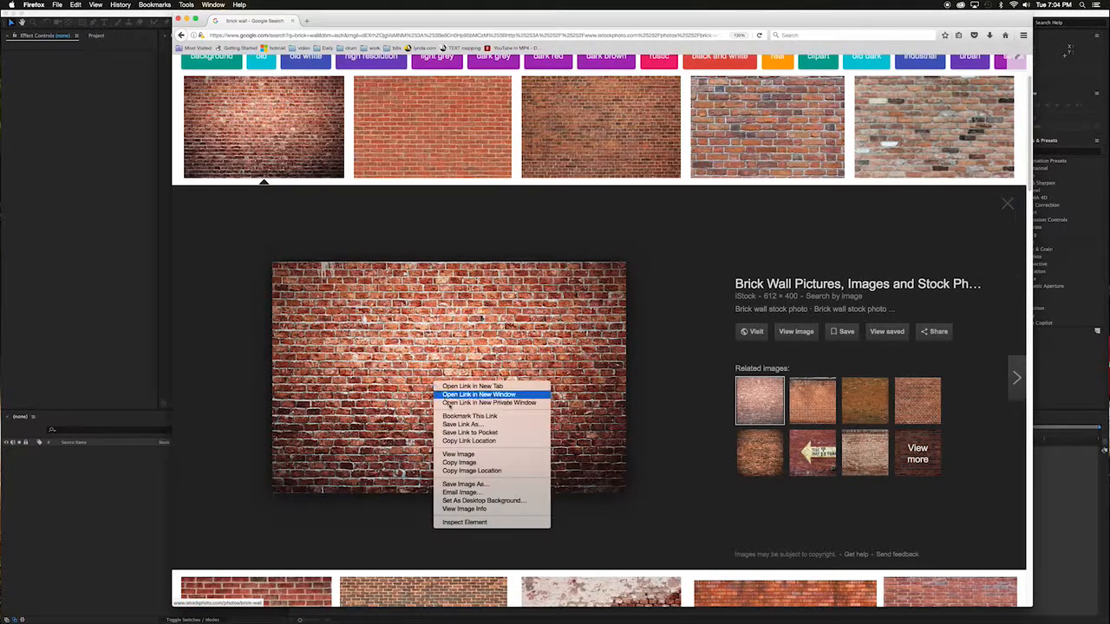
click(466, 484)
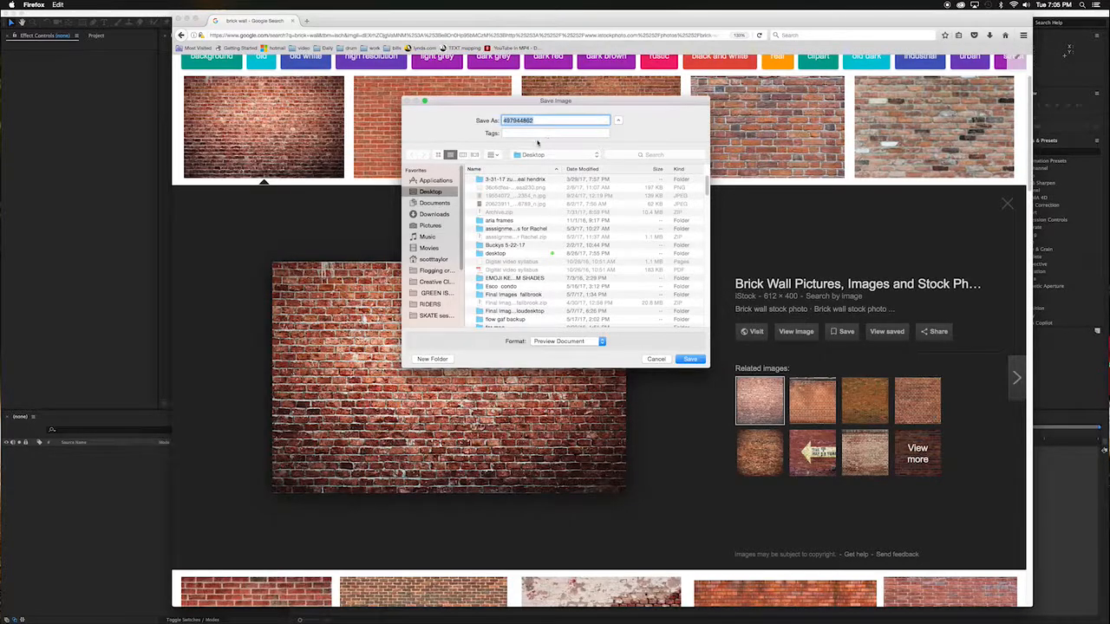
text(br)
key(Return)
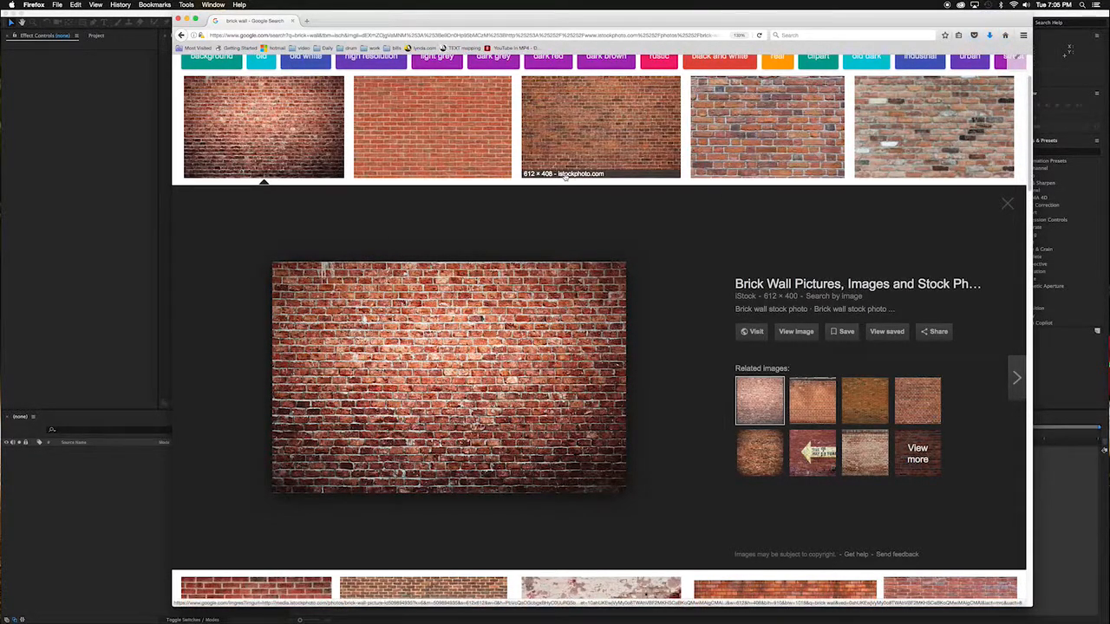
click(187, 18)
Import brick wall .jpg from the desktop into the After Effects project and stretch the program window back over the screen
drag(1030, 13, 991, 12)
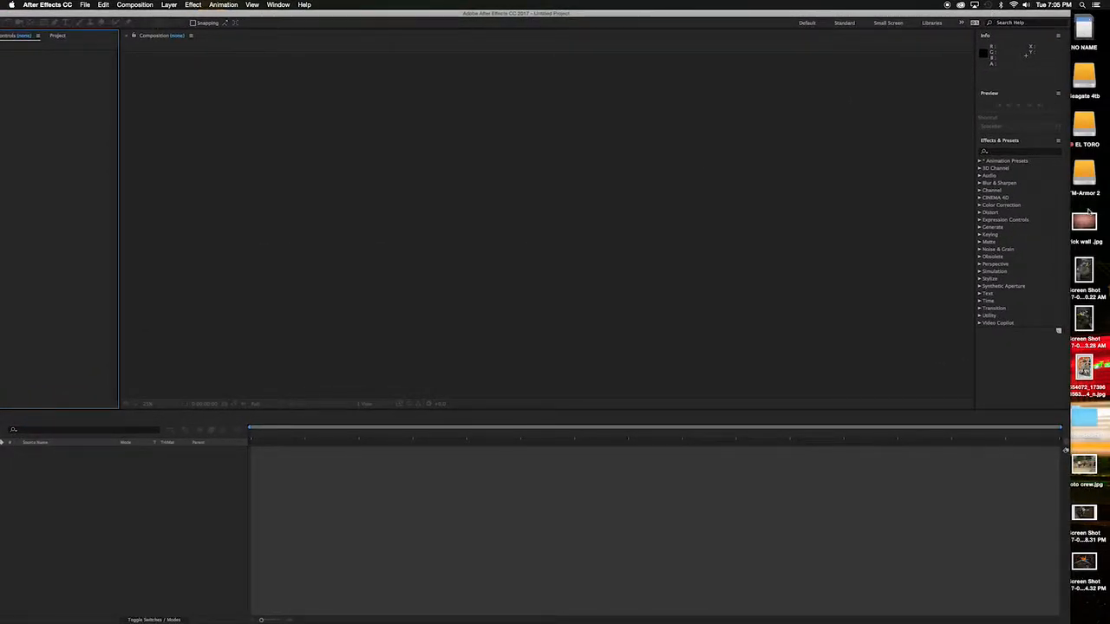
drag(1088, 221, 78, 173)
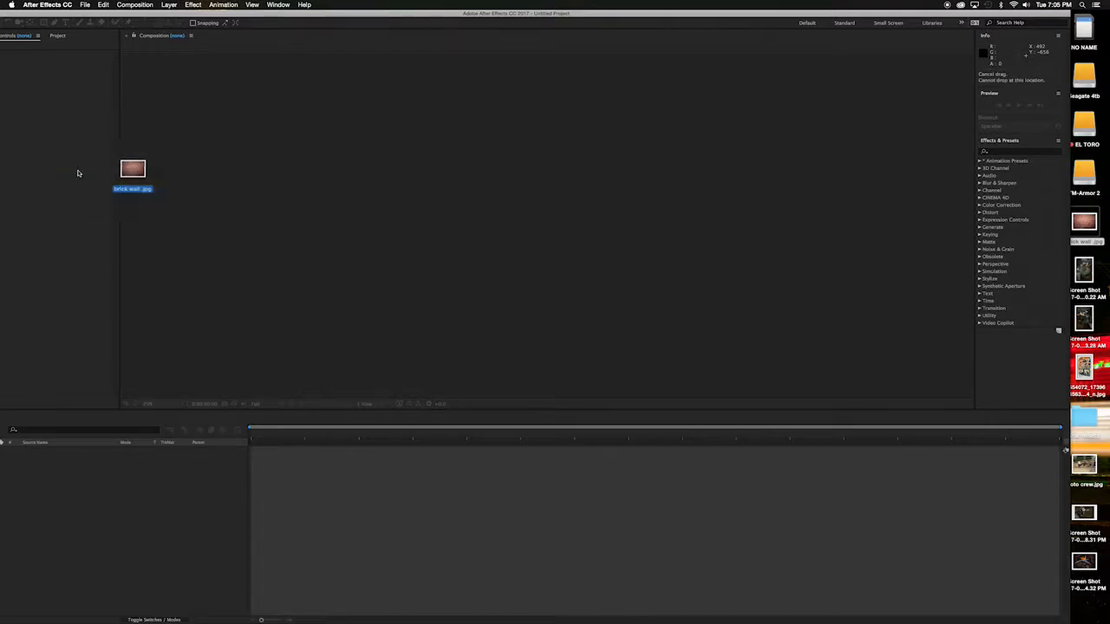
click(78, 173)
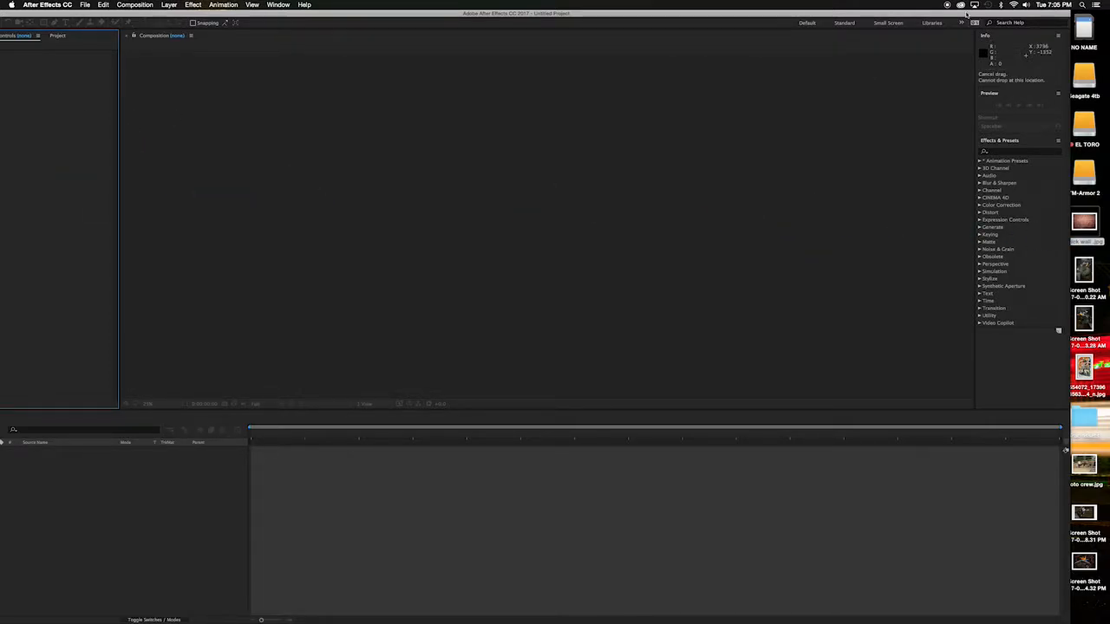
drag(967, 14, 1108, 253)
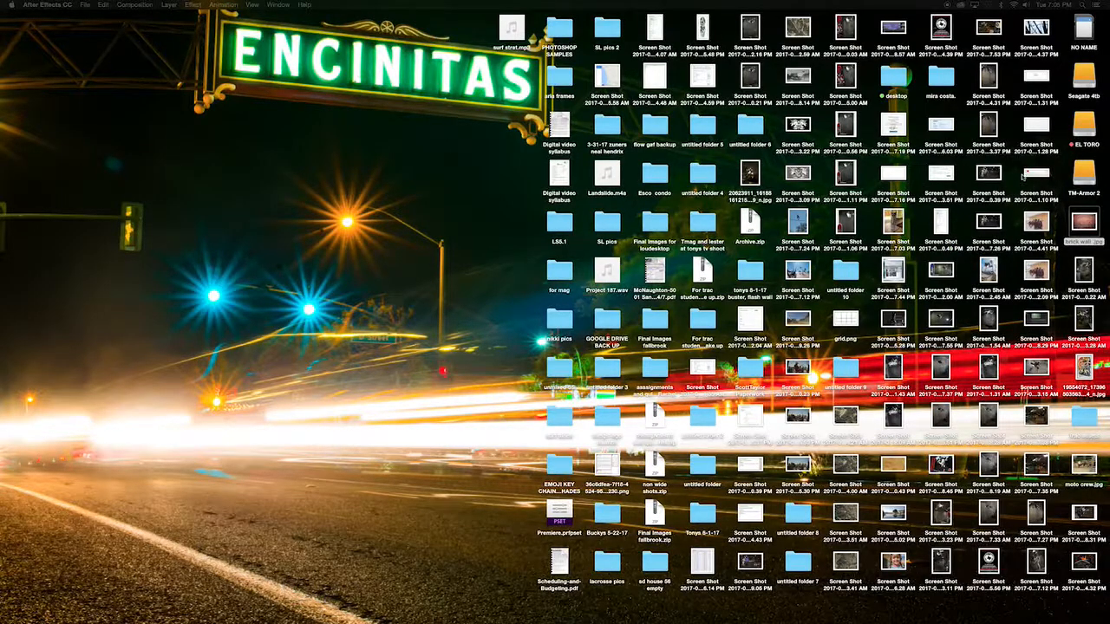
drag(1108, 35, 293, 17)
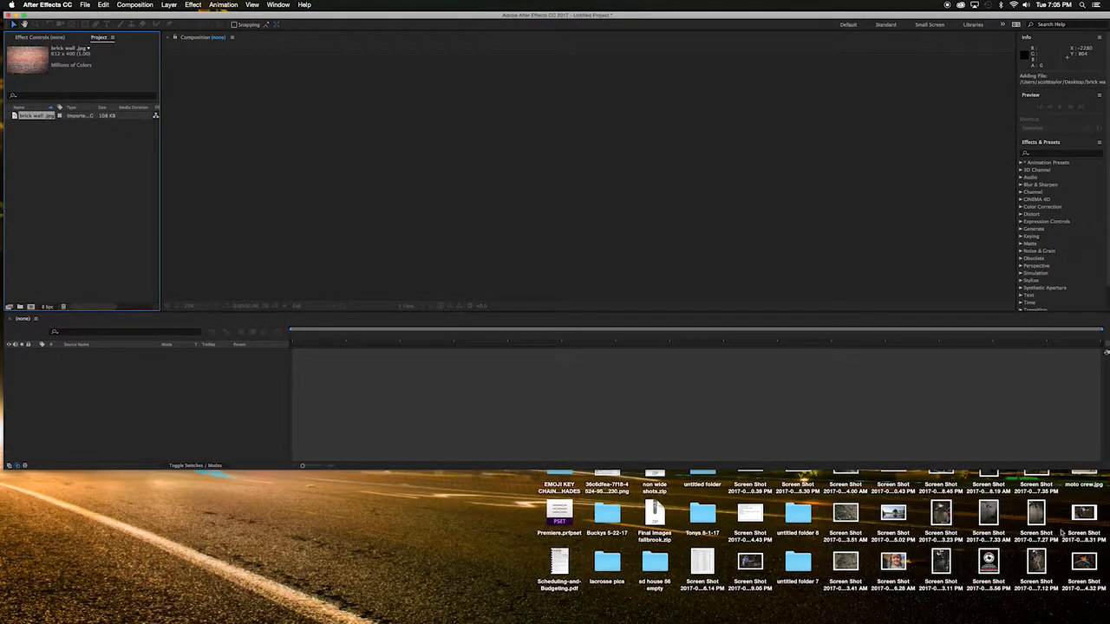
drag(1106, 466, 1105, 622)
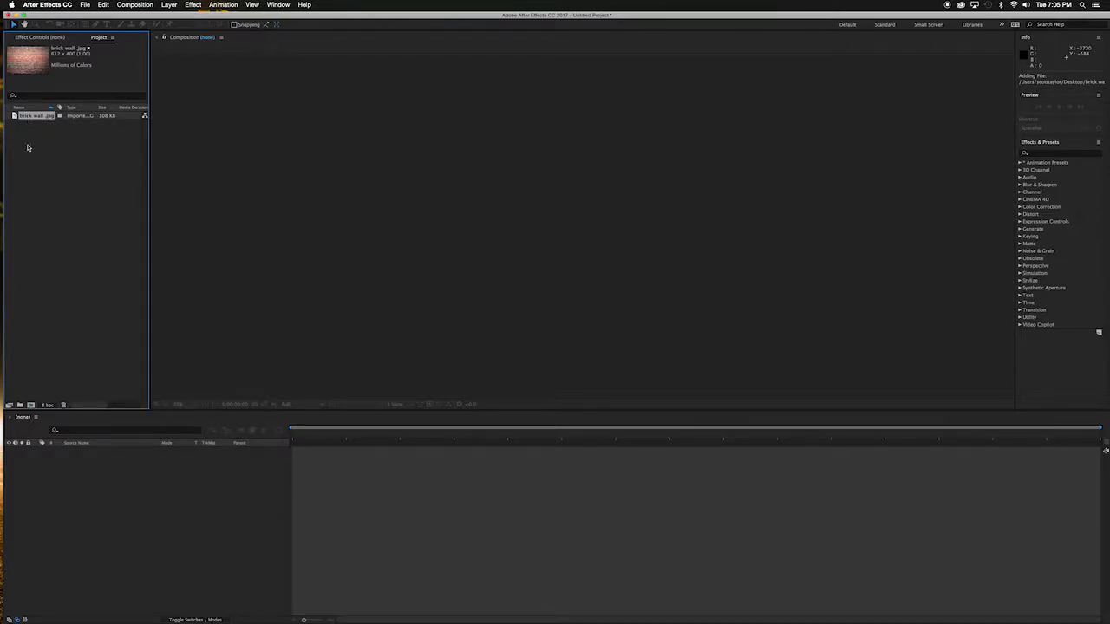
Create a new 1920 × 1080 px composition with square pixels and a black background
click(30, 405)
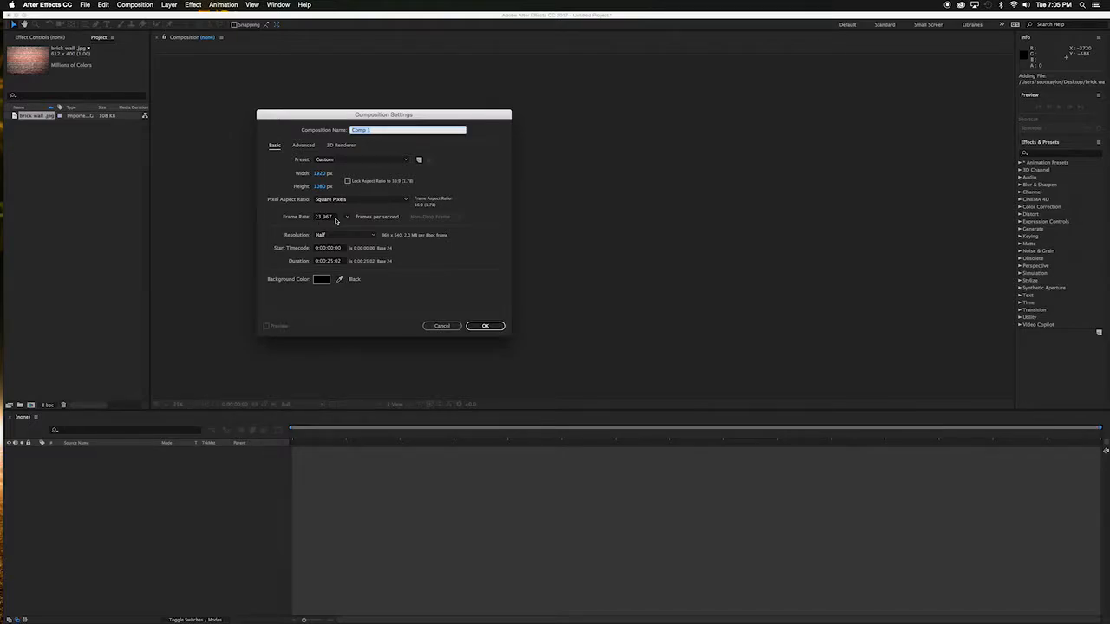
click(486, 325)
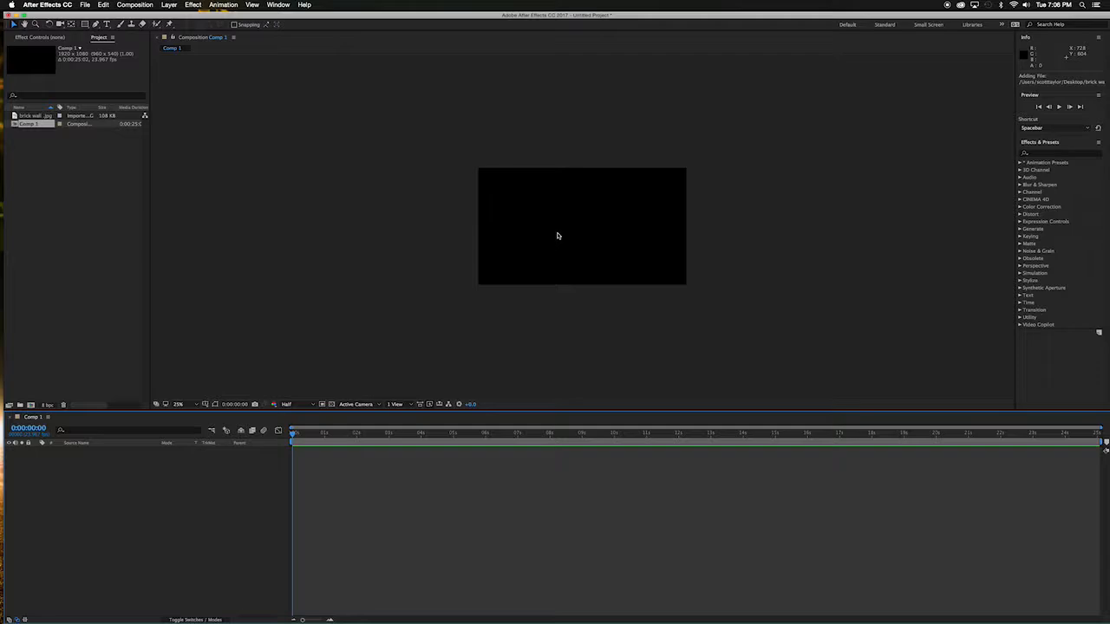
key(period)
Add brick wall .jpg to the composition and place it near the centre, at about 990, 538
drag(47, 116, 577, 229)
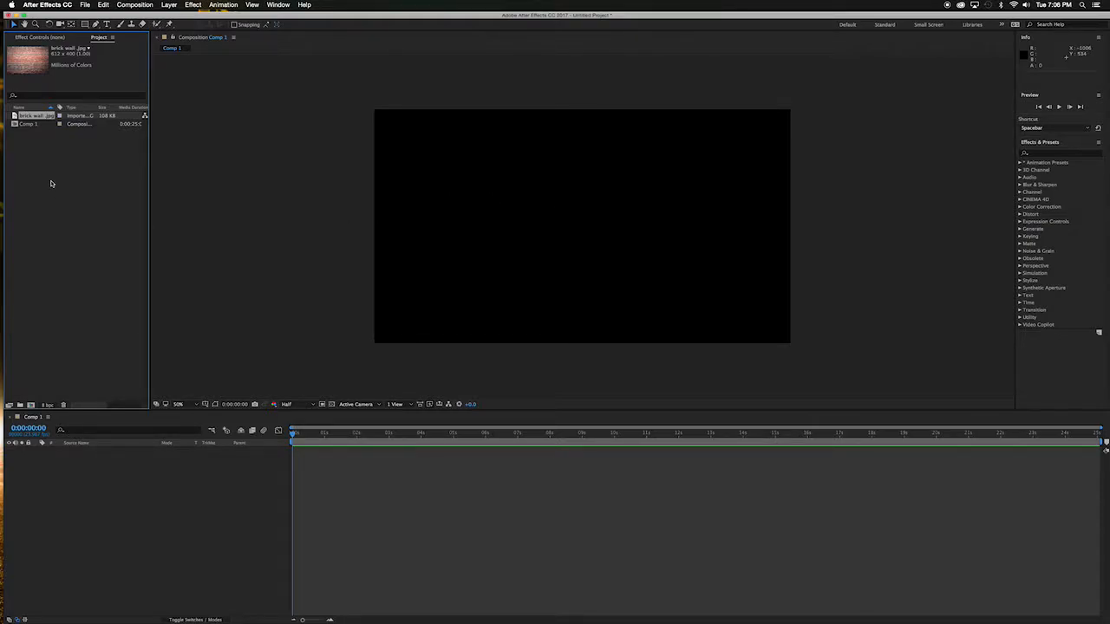
drag(14, 115, 592, 228)
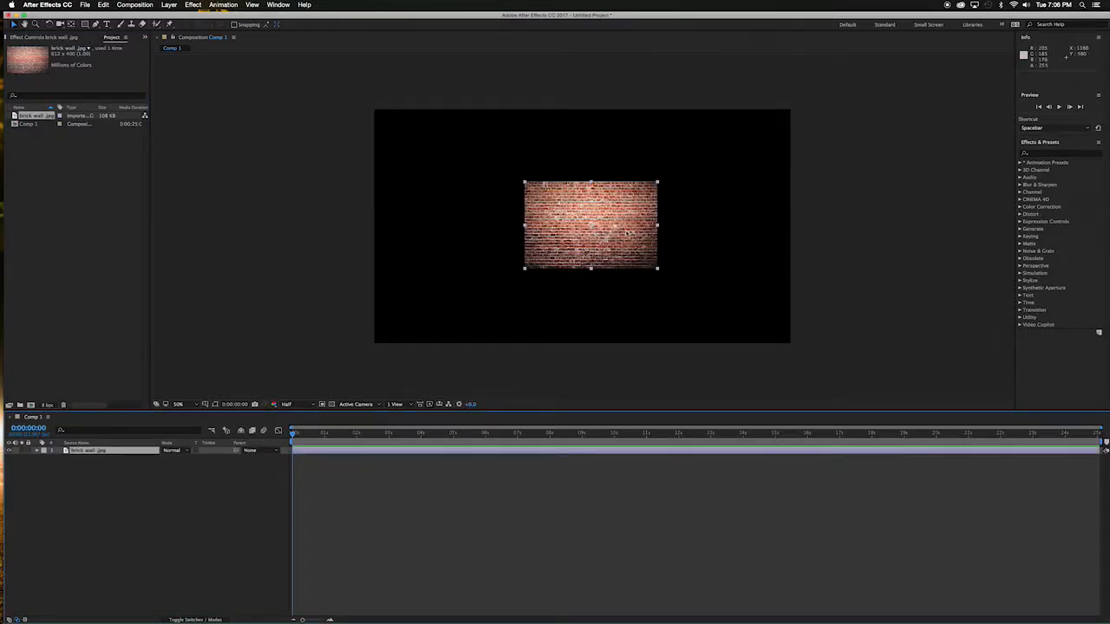
drag(607, 241, 604, 242)
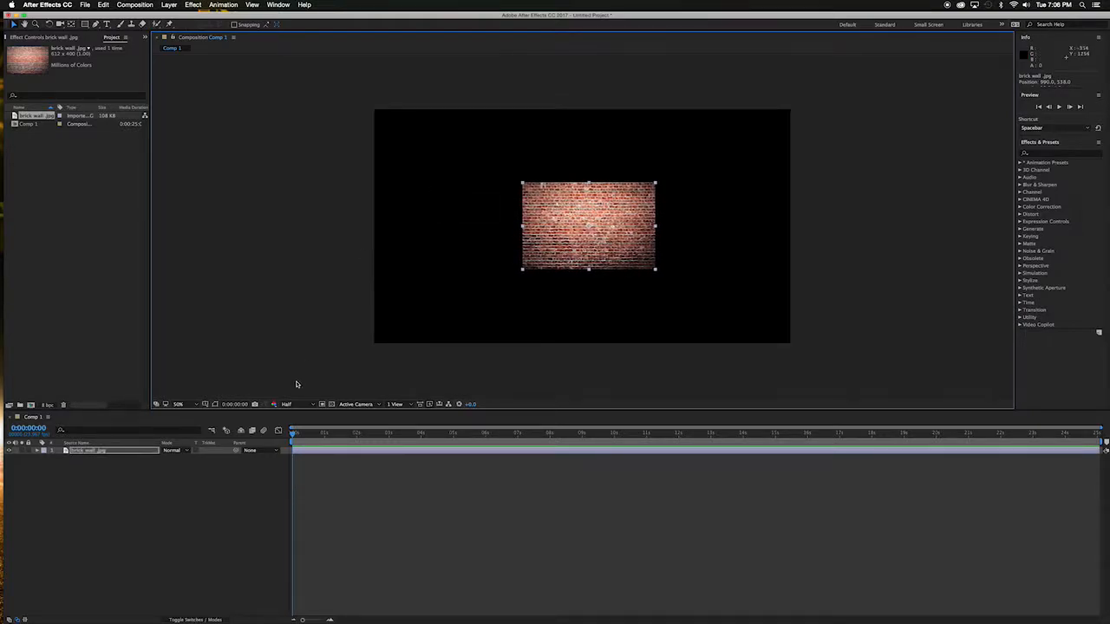
Duplicate the brick wall layer and move the copy horizontally to X 378 so it sits flush against the original's left edge
click(123, 451)
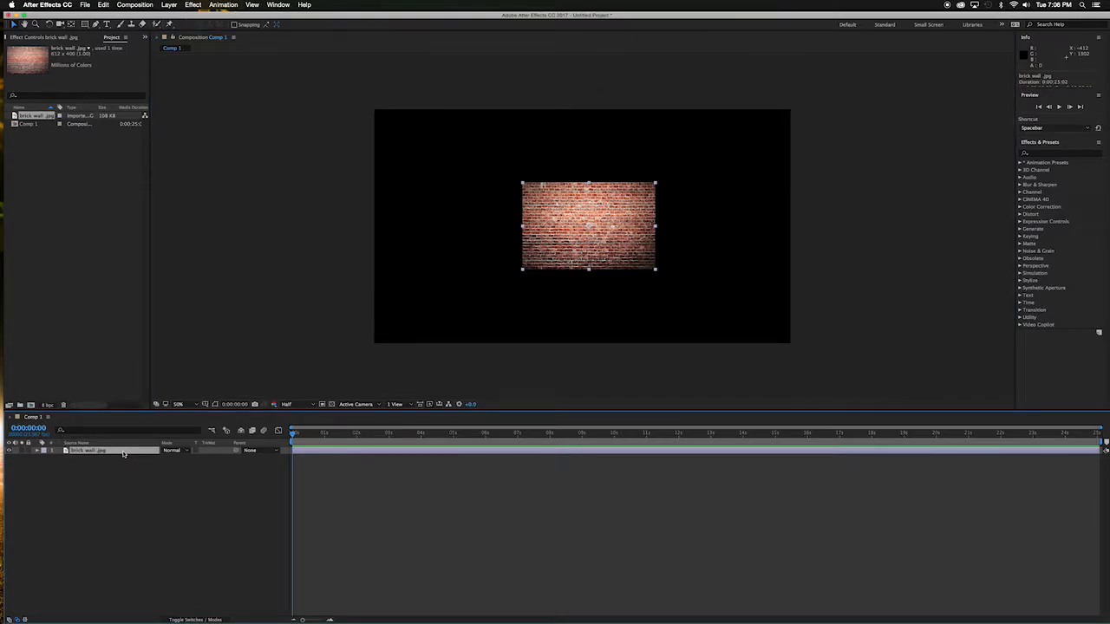
key(super+d)
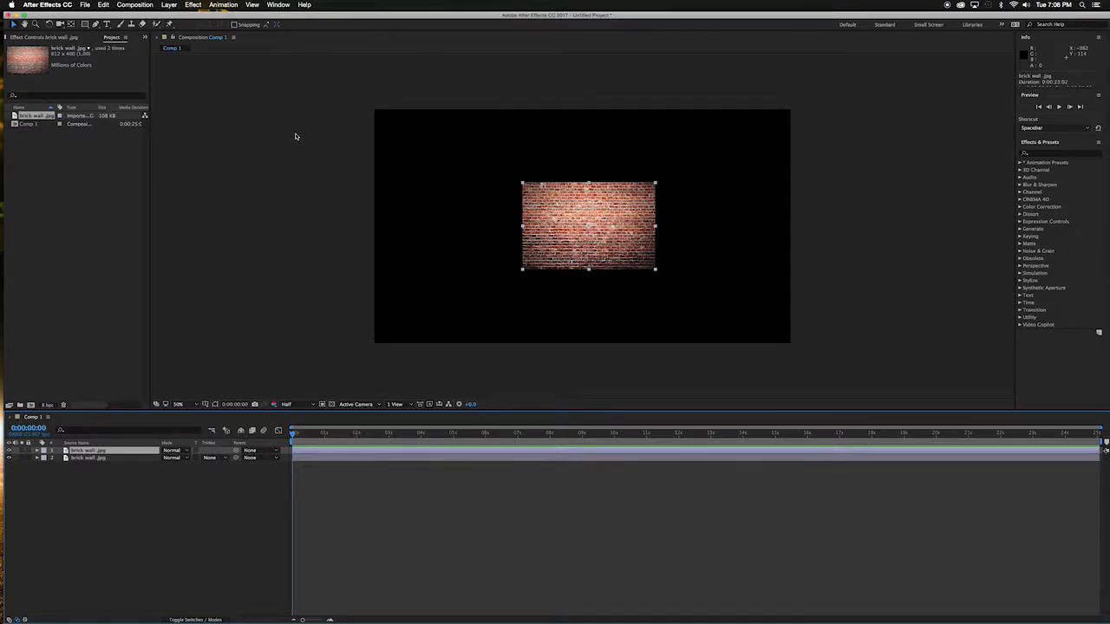
key(shift+Left)
key(shift+Left)
key(shift+Left)
key(shift+Left)
key(shift+Left)
key(shift+Left)
key(shift+Left)
key(shift+Left)
key(shift+Left)
key(shift+Left)
key(shift+Left)
key(shift+Left)
key(shift+Left)
key(shift+Left)
key(shift+Left)
key(shift+Left)
key(shift+Left)
key(shift+Left)
key(shift+Left)
key(shift+Left)
key(shift+Left)
key(shift+Left)
key(shift+Left)
key(shift+Left)
key(shift+Left)
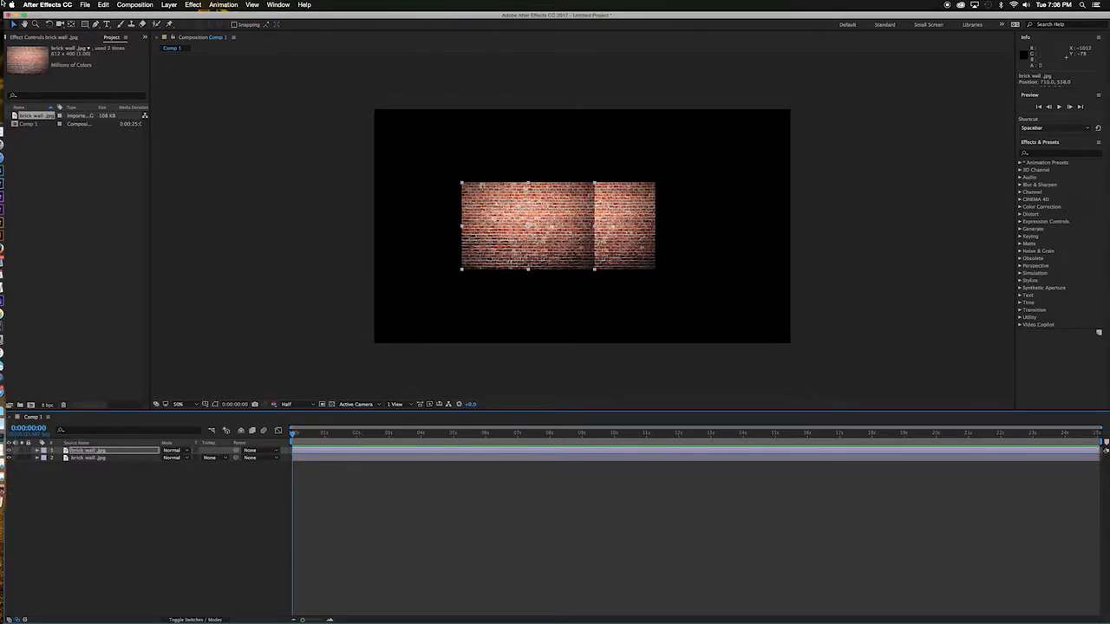
key(shift+Left)
key(shift+Left)
key(shift+Left)
key(shift+Left)
key(shift+Left)
key(shift+Left)
key(shift+Left)
key(shift+Left)
key(shift+Left)
key(shift+Left)
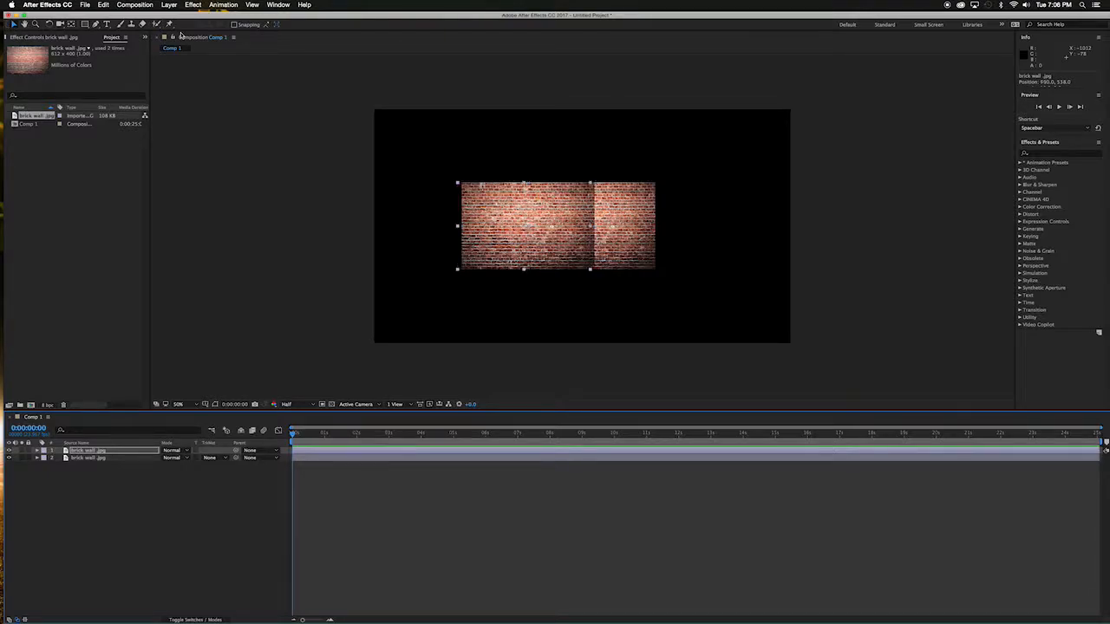
key(shift+Left)
key(shift+Left)
key(shift+Left)
key(shift+Left)
key(shift+Left)
key(shift+Left)
key(shift+Left)
key(shift+Left)
key(shift+Left)
key(shift+Left)
key(shift+Left)
key(shift+Left)
key(shift+Left)
key(shift+Left)
key(shift+Left)
key(shift+Left)
key(shift+Left)
key(shift+Left)
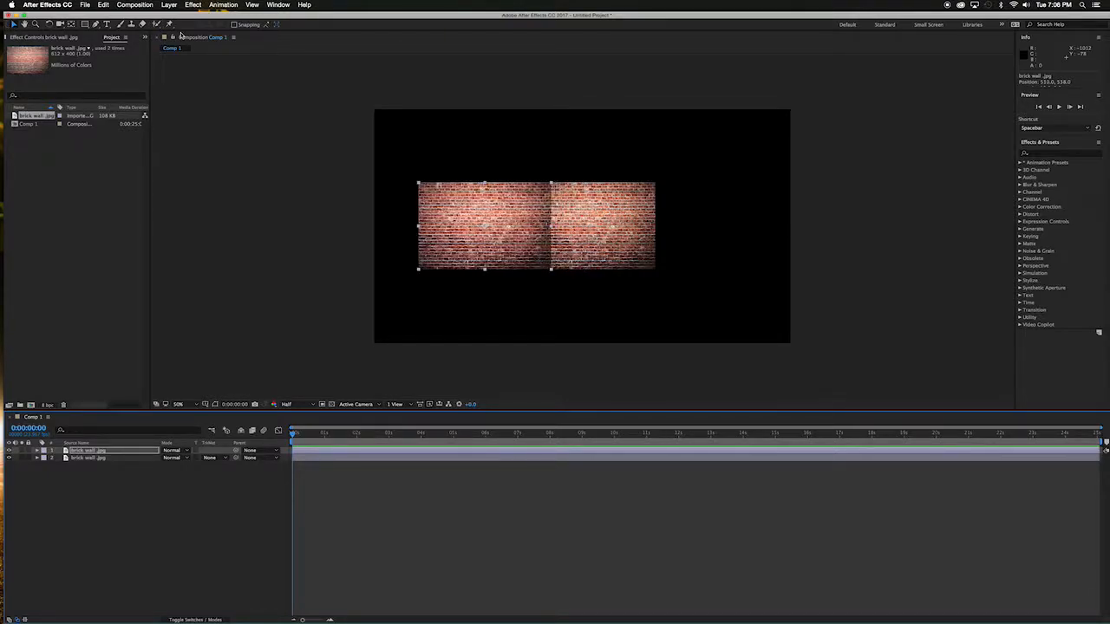
key(shift+Left)
key(shift+Left)
key(shift+Left)
key(shift+Left)
key(shift+Left)
key(shift+Left)
key(shift+Left)
key(shift+Left)
key(shift+Left)
key(shift+Left)
key(shift+Left)
key(shift+Left)
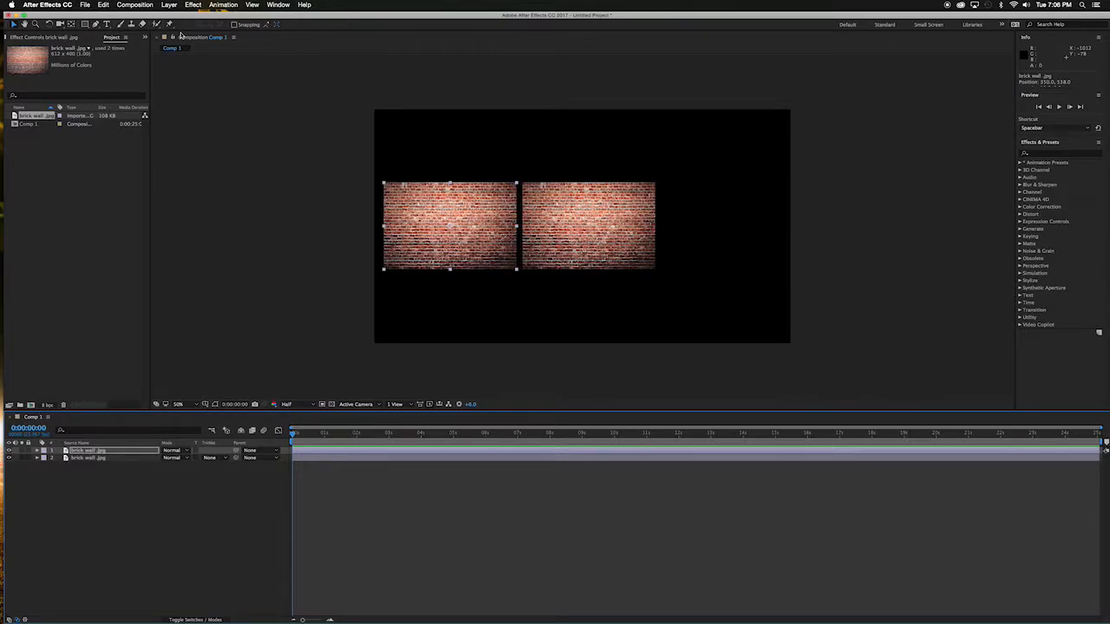
key(shift+Right)
key(shift+Right)
key(shift+Right)
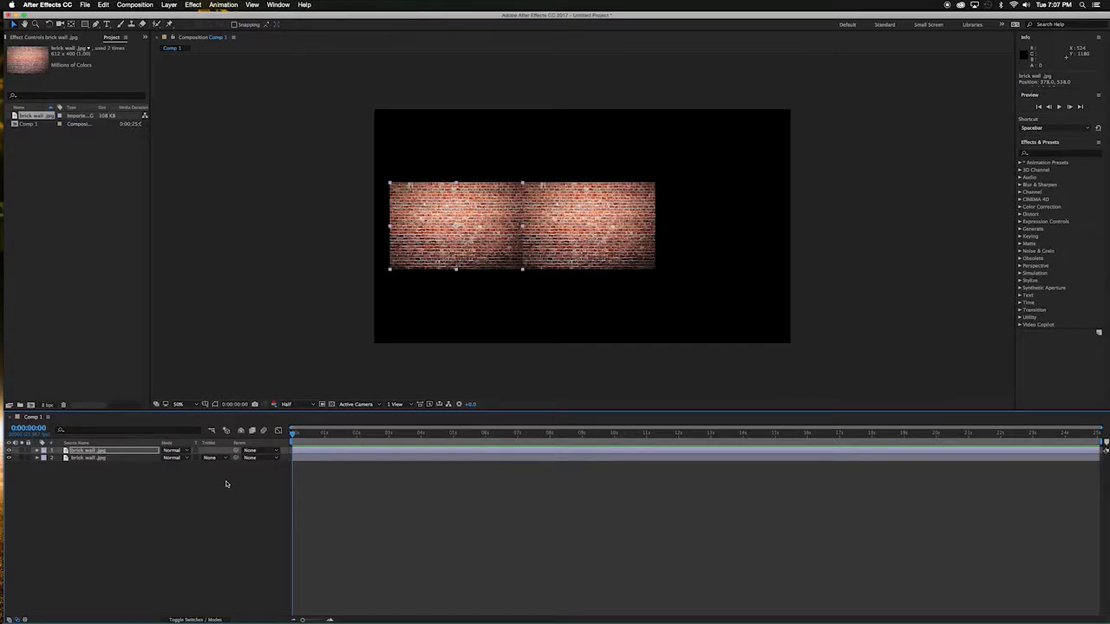
Turn both brick wall layers into 3D layers
click(191, 620)
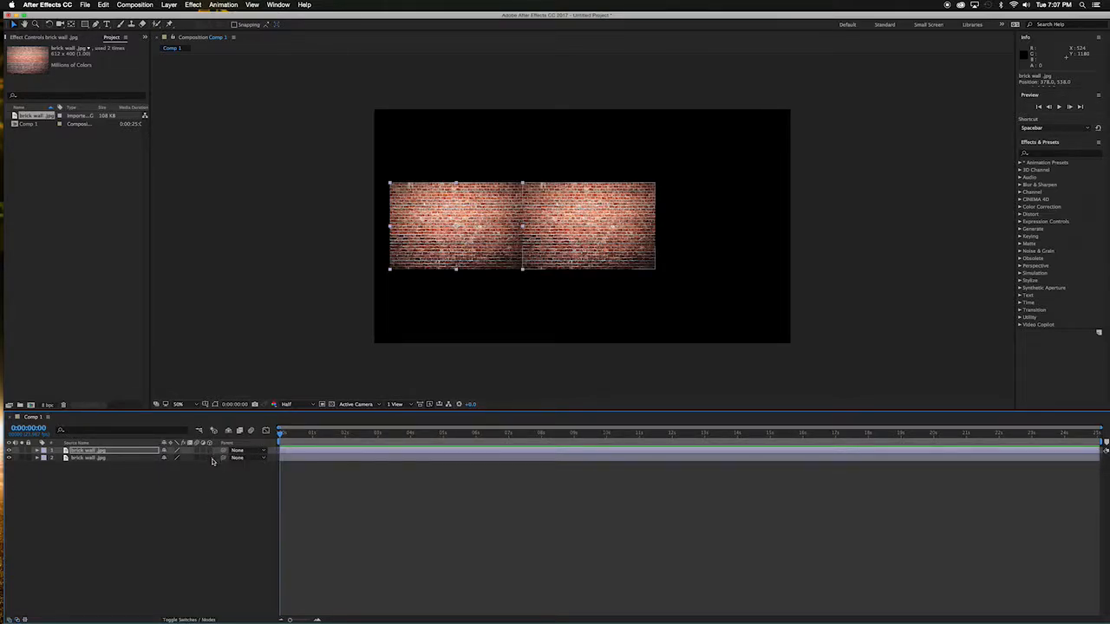
click(208, 451)
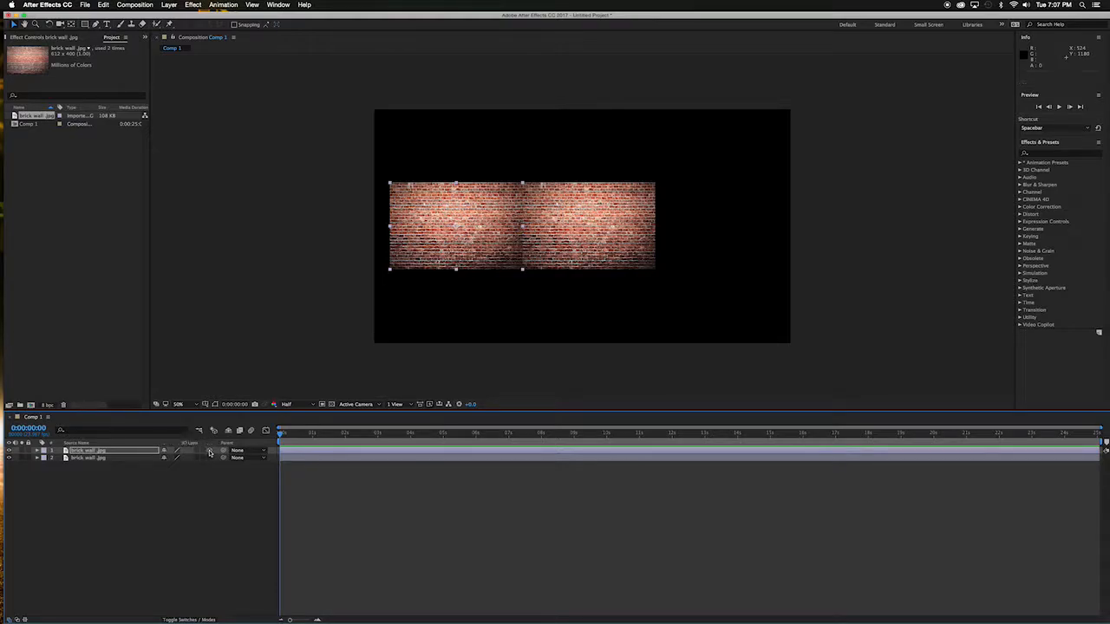
click(209, 457)
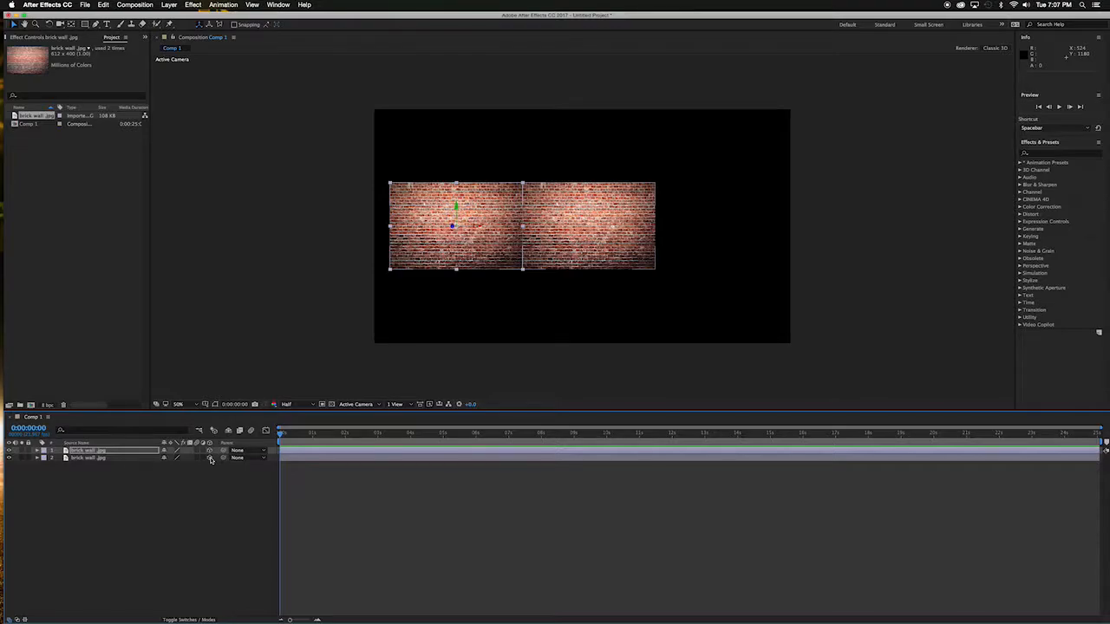
Rename the copied brick wall layer at the top of the layer stack to l wall
click(133, 453)
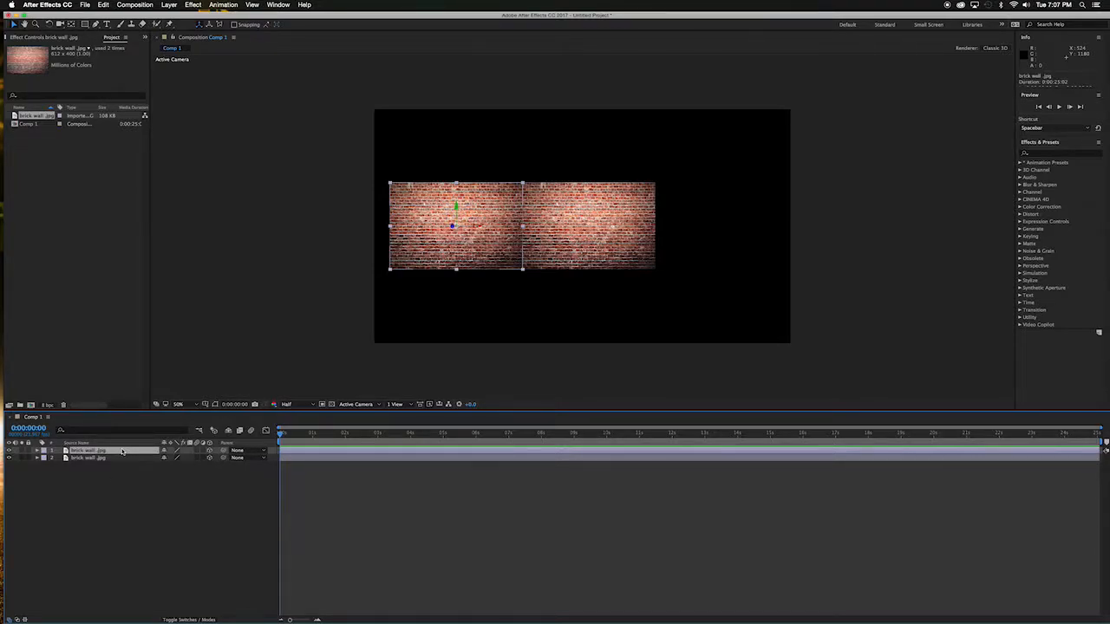
key(Return)
key(BackSpace)
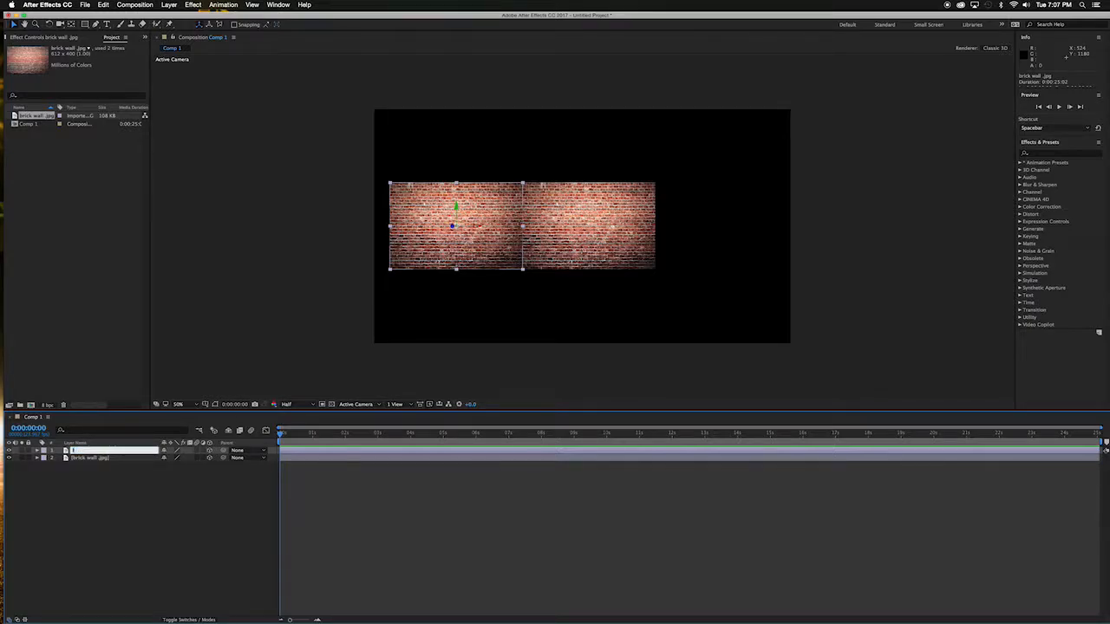
text(l wall)
click(156, 495)
Set the Y Rotation of the l wall layer to -90°
click(111, 453)
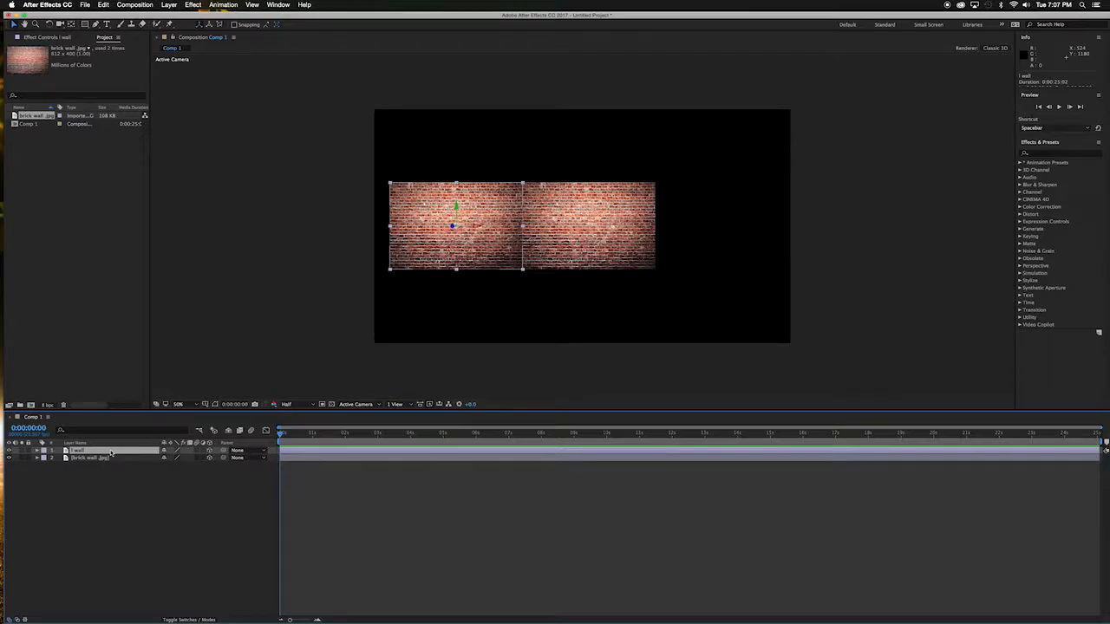
key(r)
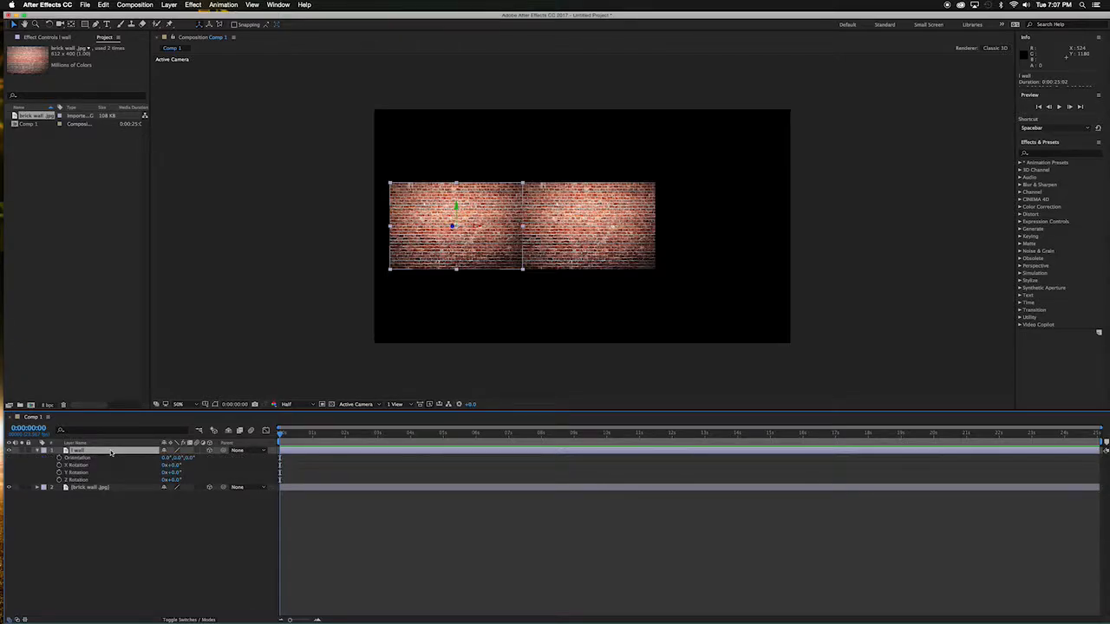
drag(176, 472, 152, 474)
click(176, 471)
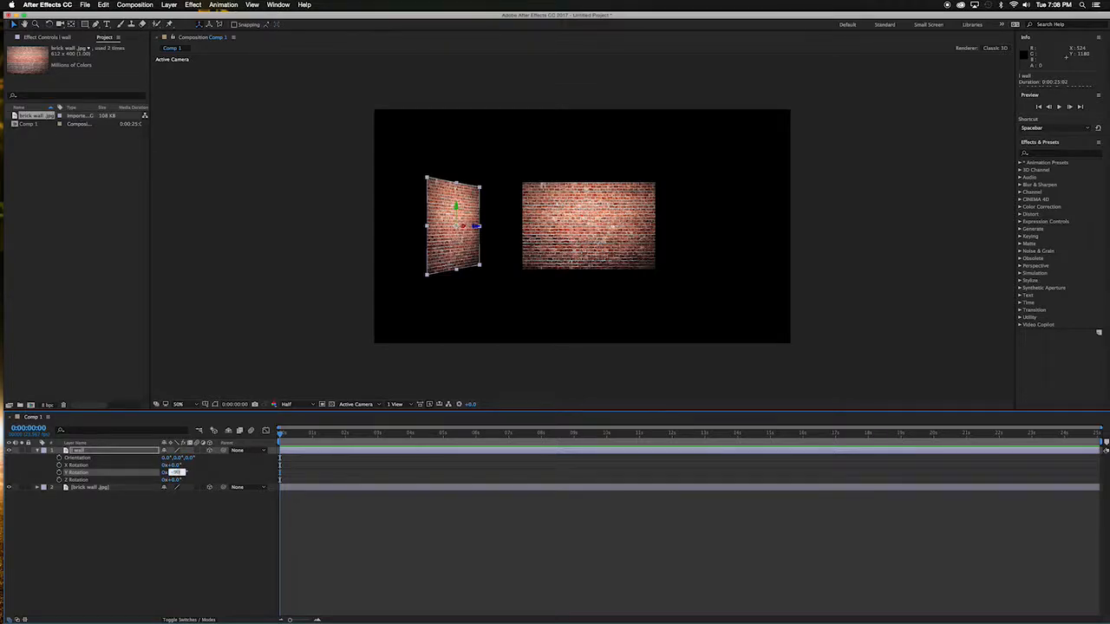
text(-90)
key(Return)
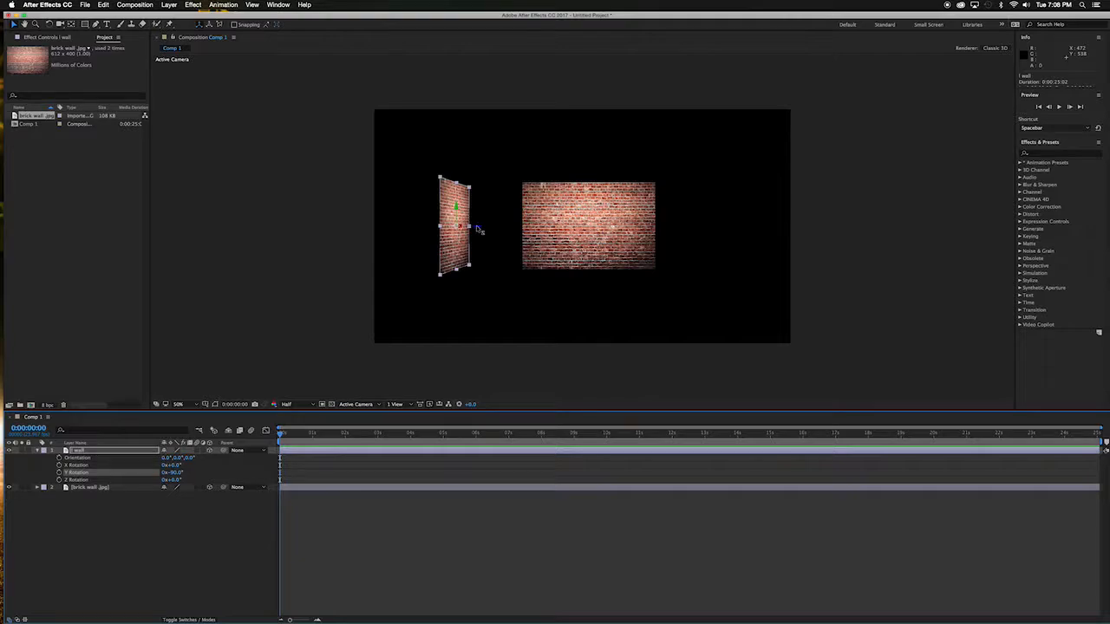
Move the l wall layer horizontally to about X 652 so it meets the back wall's left edge
drag(478, 230, 537, 232)
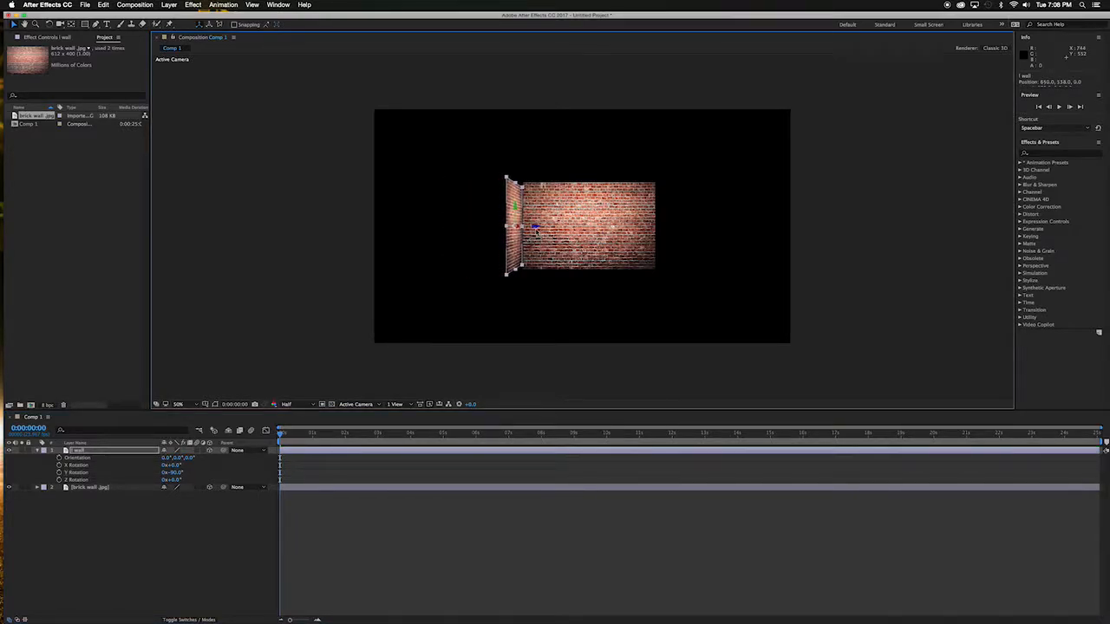
drag(536, 231, 536, 232)
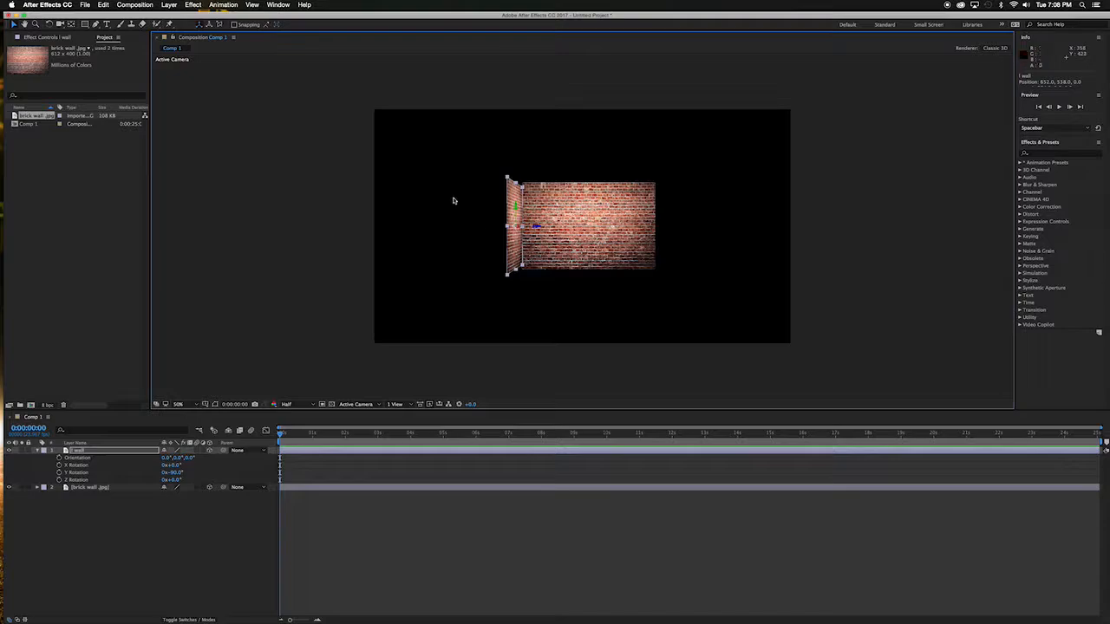
click(157, 598)
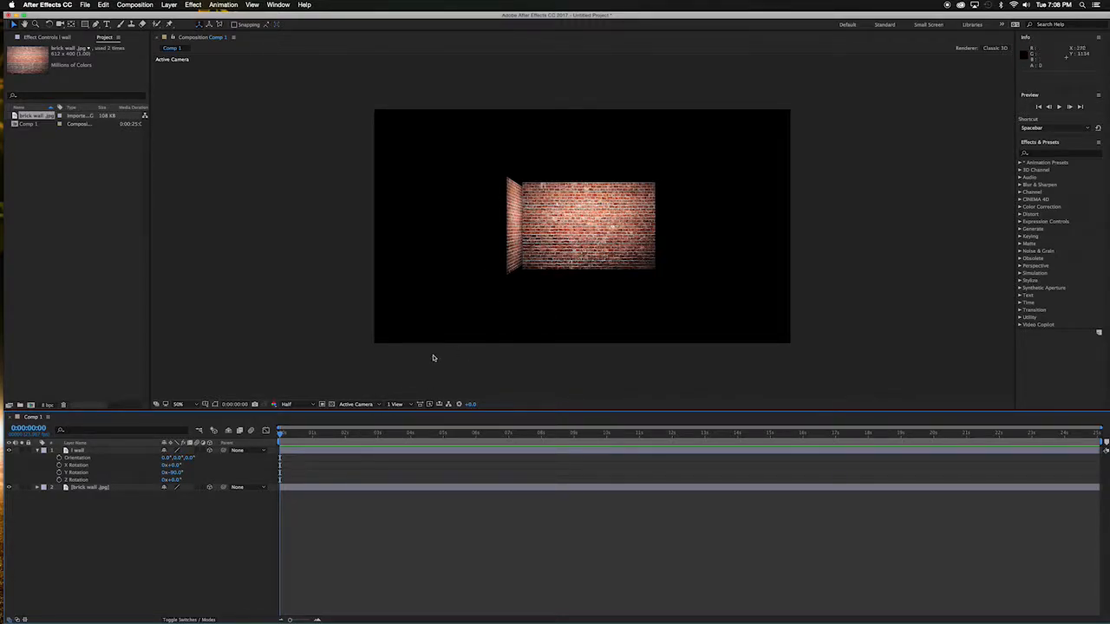
After checking the walls in Custom View 1, move l wall to about X 698, Z -470 in the Active Camera view
click(373, 405)
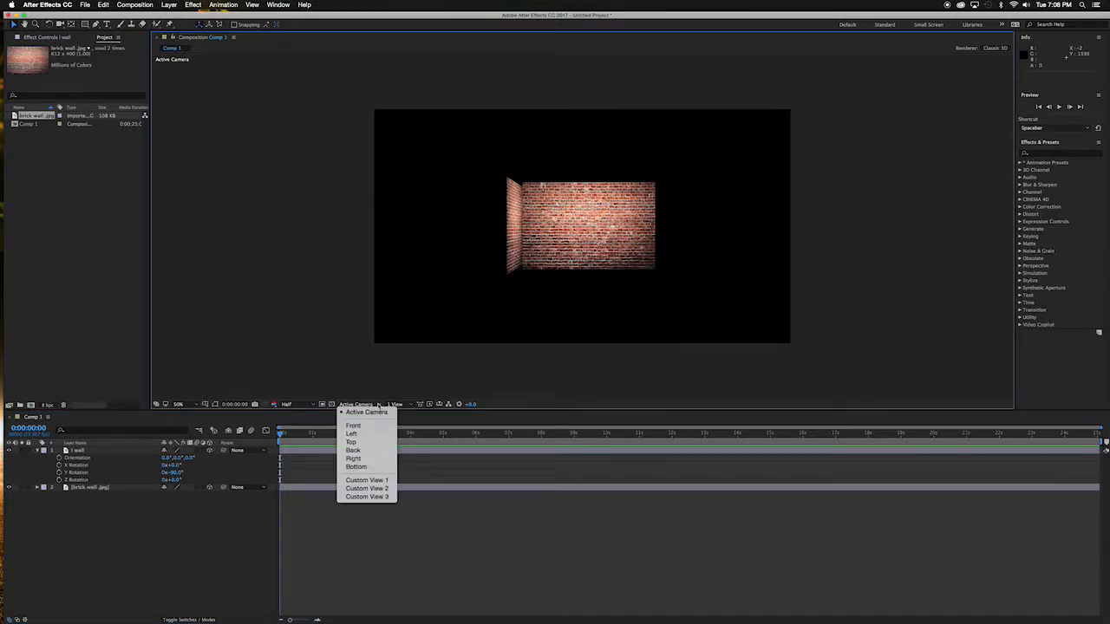
click(367, 481)
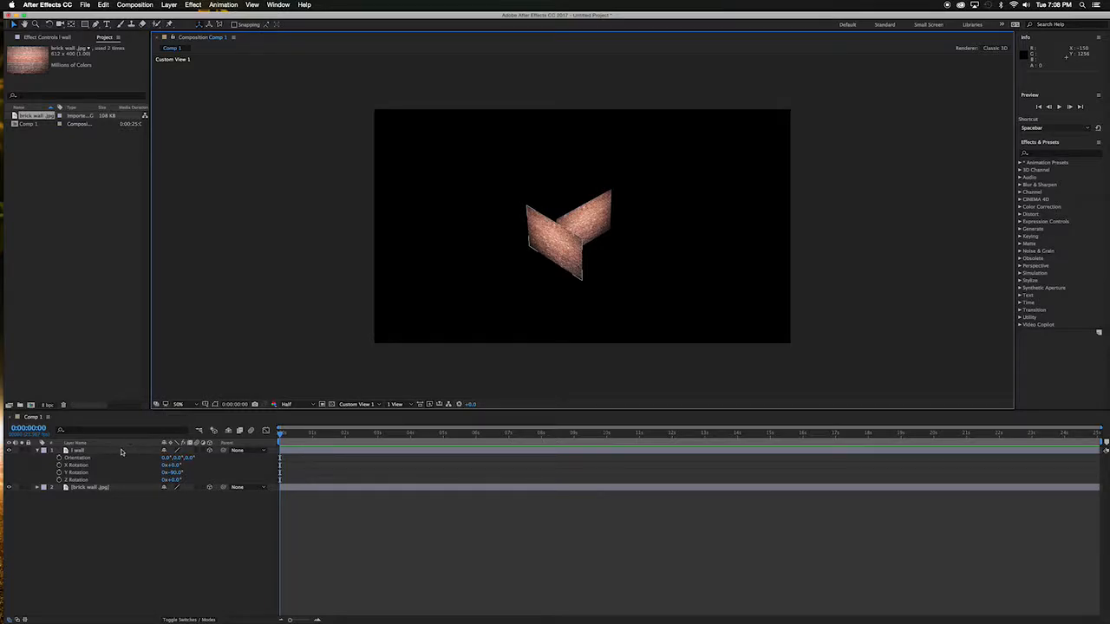
click(378, 404)
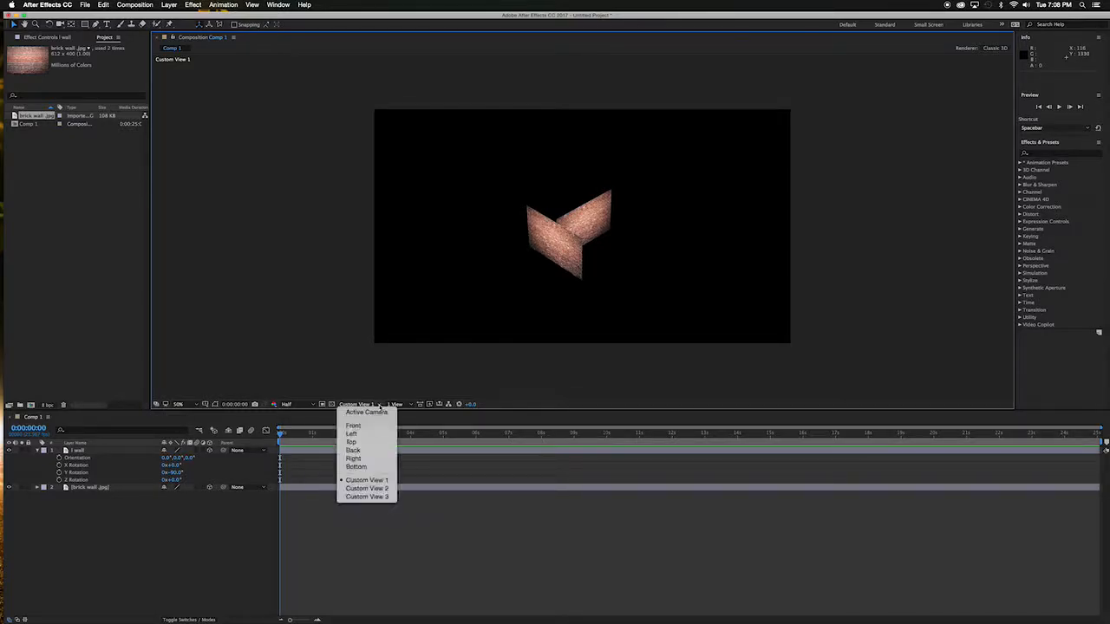
click(378, 412)
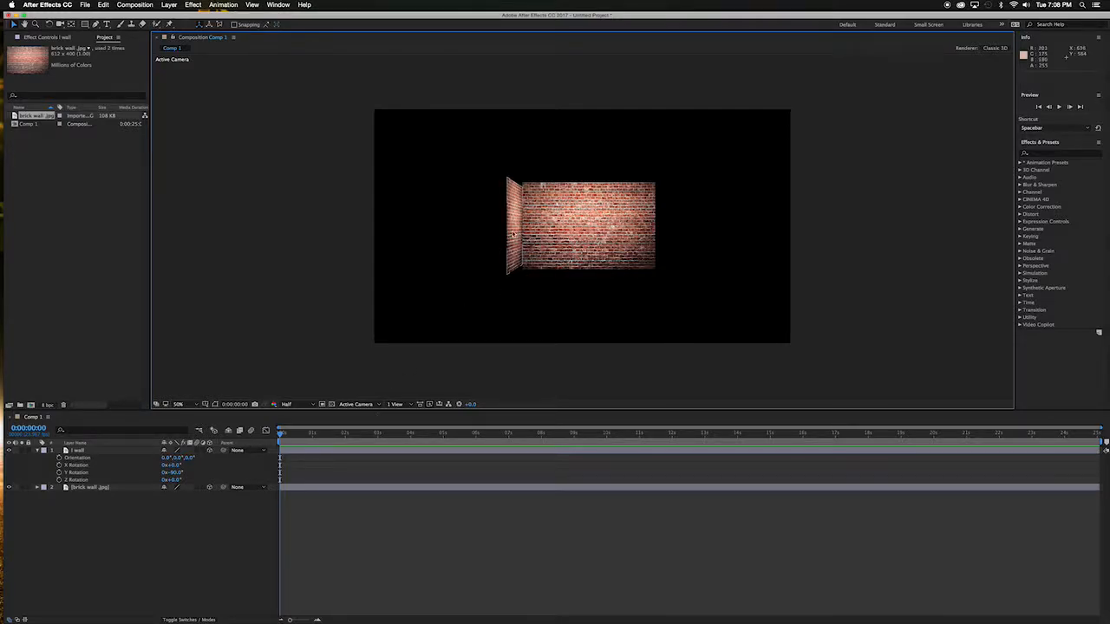
click(512, 233)
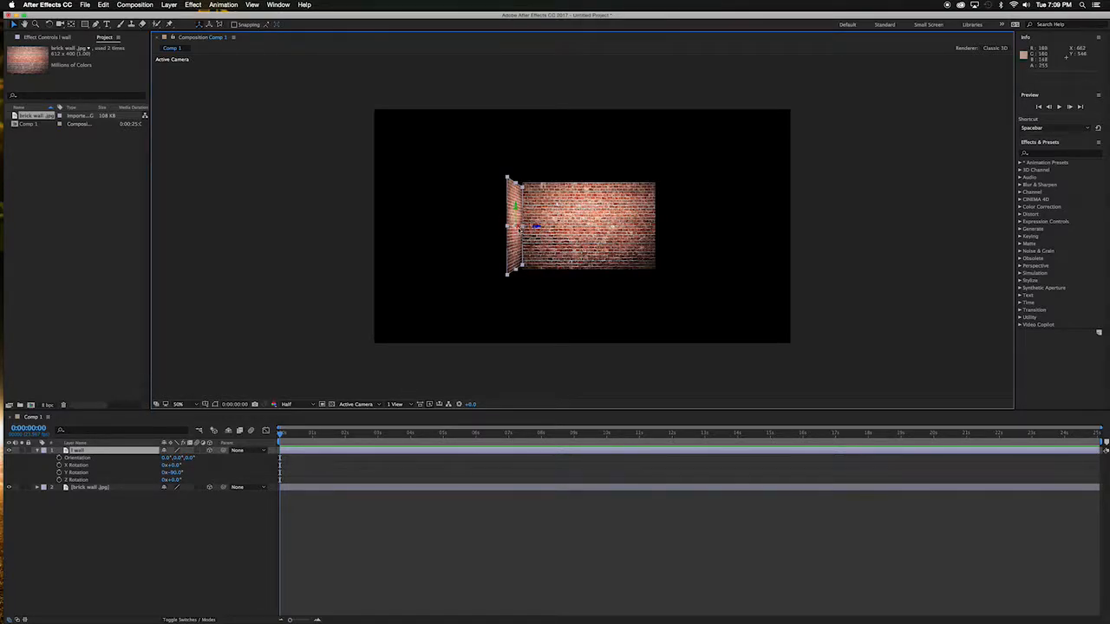
key(Return)
click(519, 236)
drag(520, 229, 434, 289)
drag(524, 227, 534, 228)
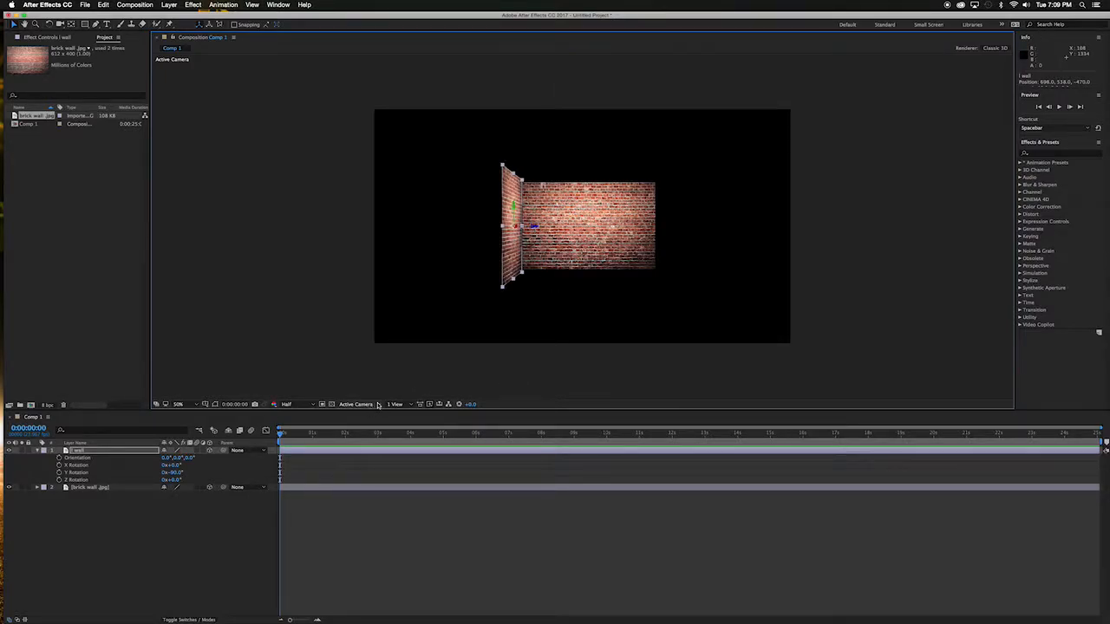
In Custom View 1, move l wall back along Z to about -292.7 so its rear edge meets the back wall's edge
click(372, 405)
click(367, 480)
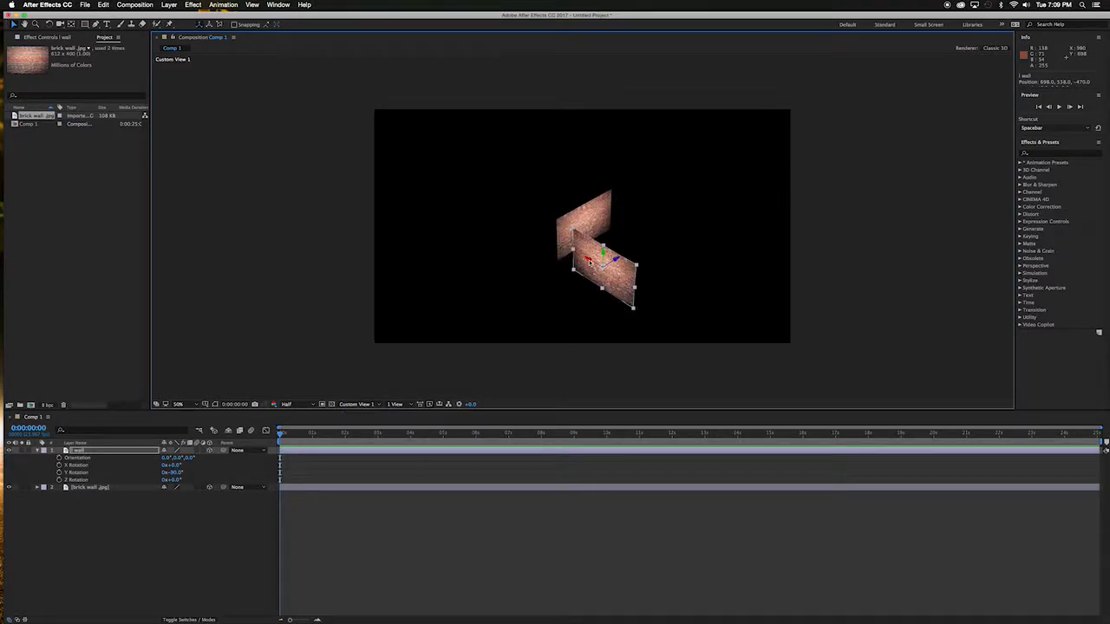
drag(592, 264, 557, 241)
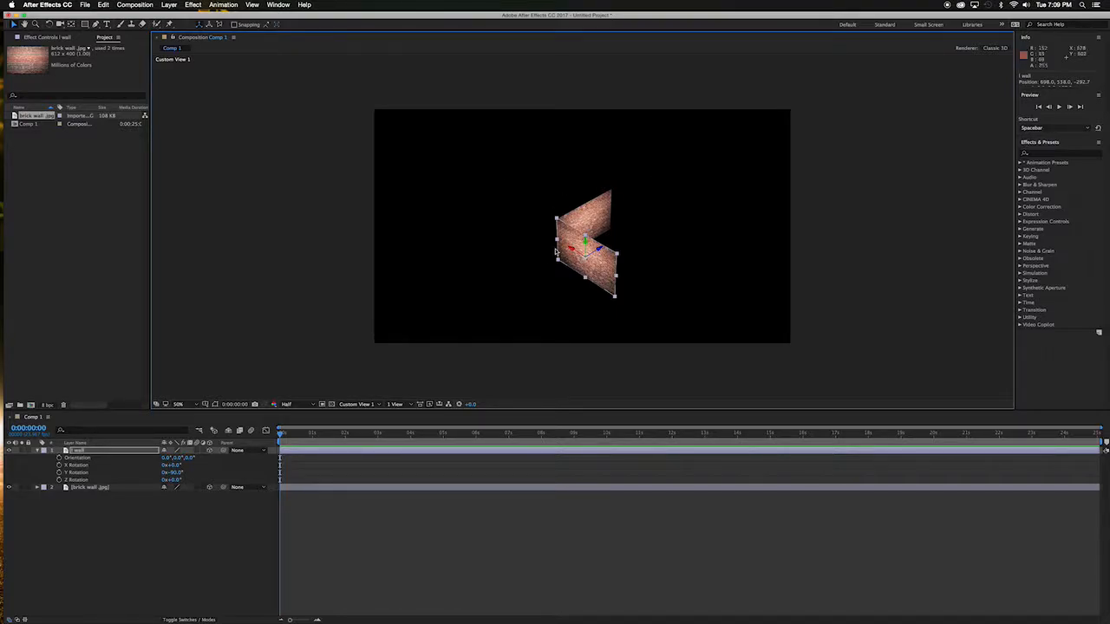
Orbit around the corner between l wall and the back wall to examine the join, and return to the Active Camera view
key(c)
drag(518, 196, 535, 171)
key(v)
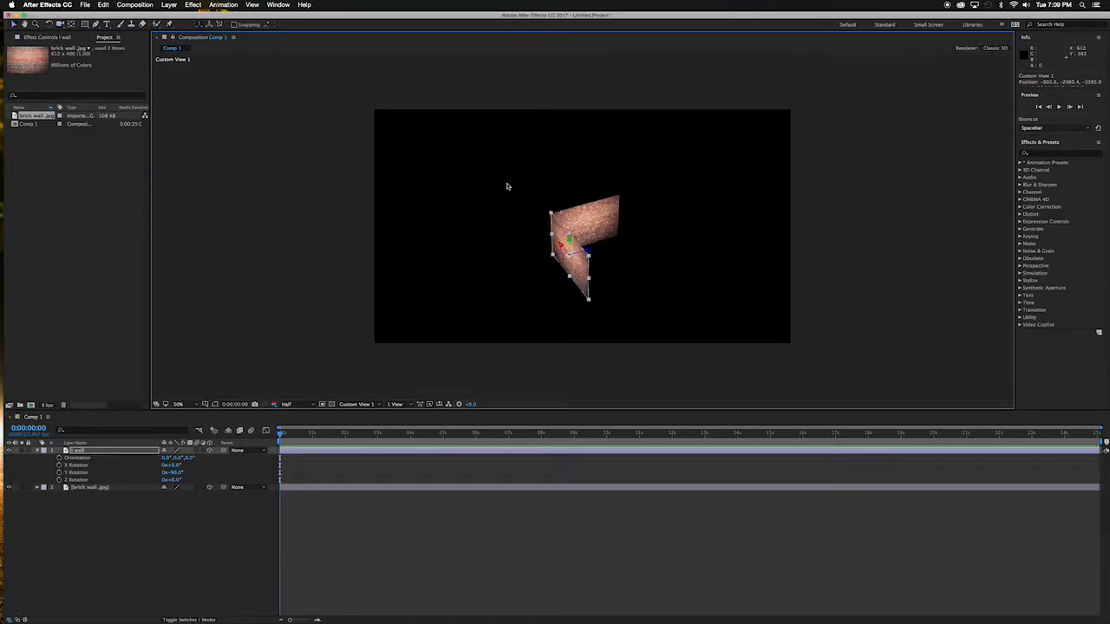
key(c)
drag(513, 185, 472, 154)
key(v)
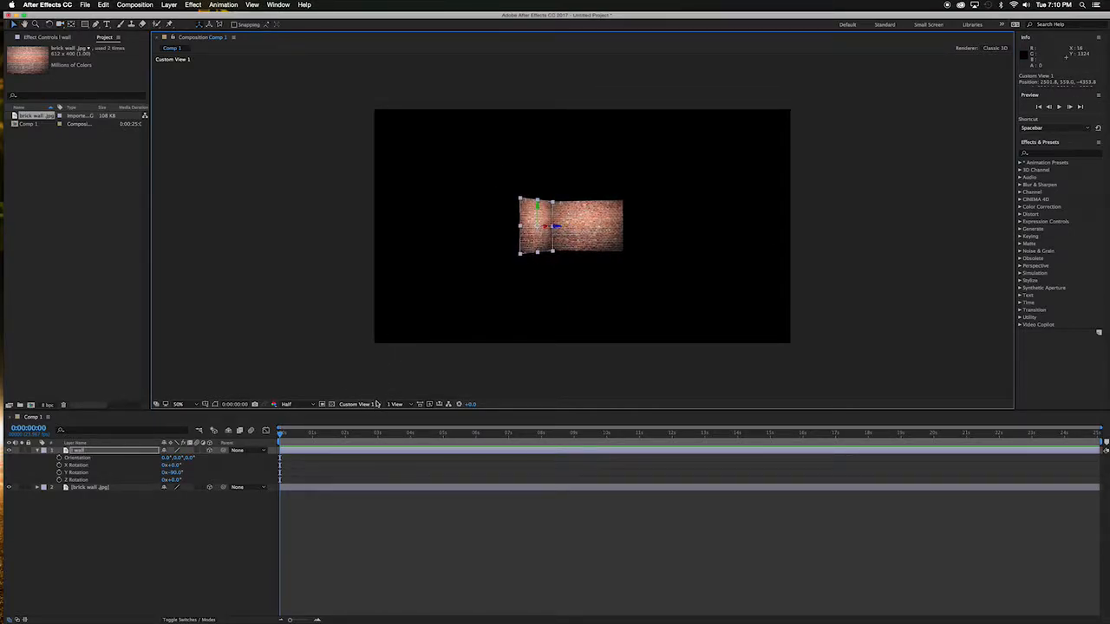
click(378, 405)
click(358, 417)
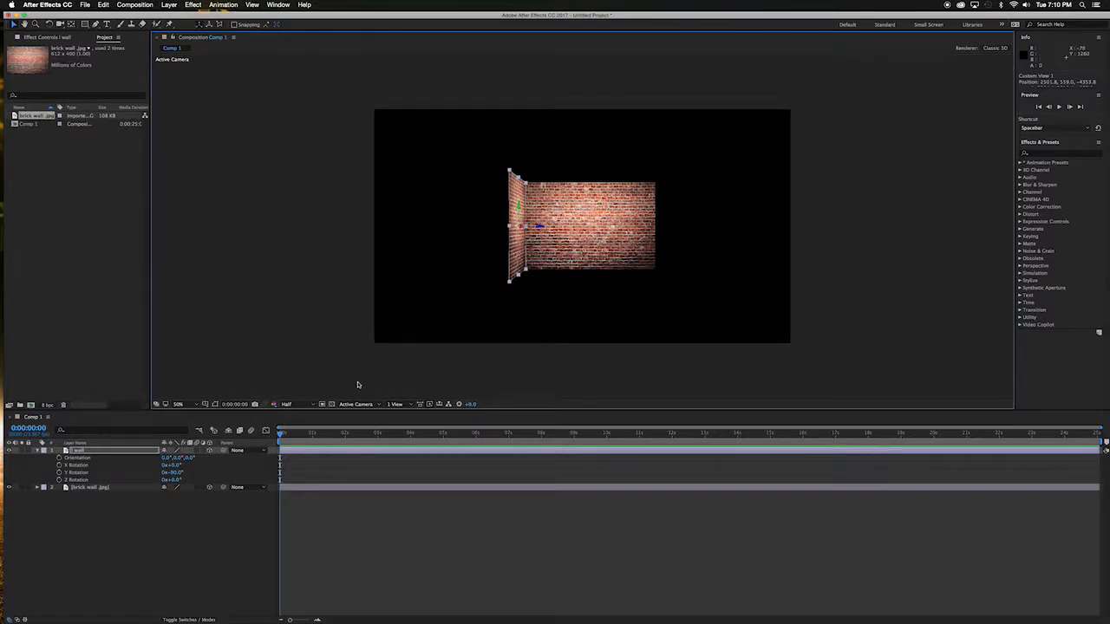
Duplicate the l wall layer and rename the copy r wall
right_click(119, 454)
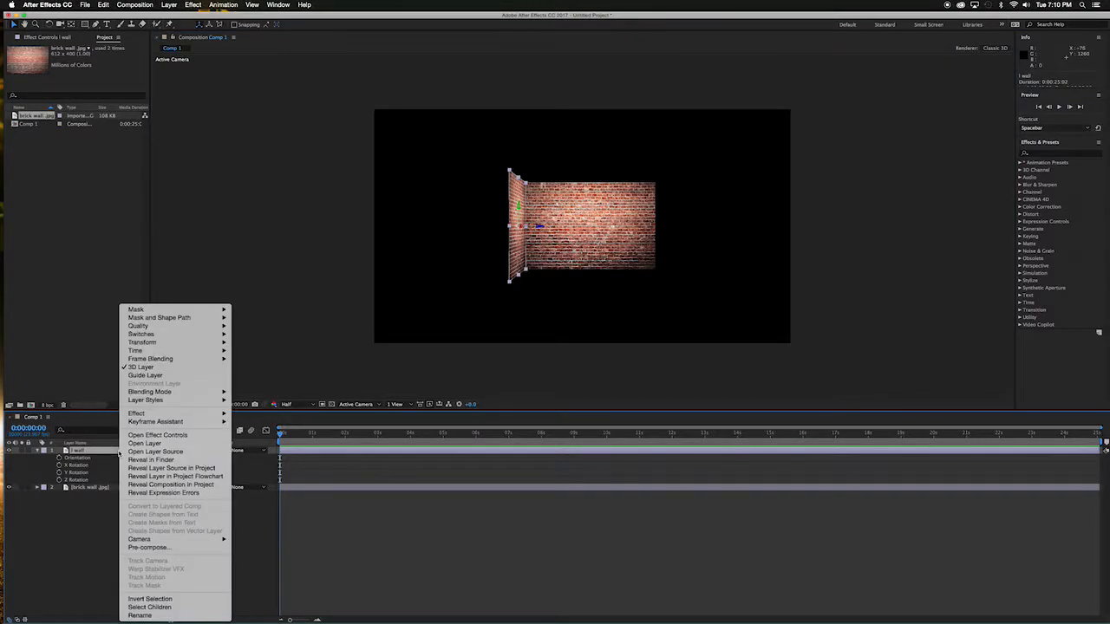
click(104, 484)
key(super+d)
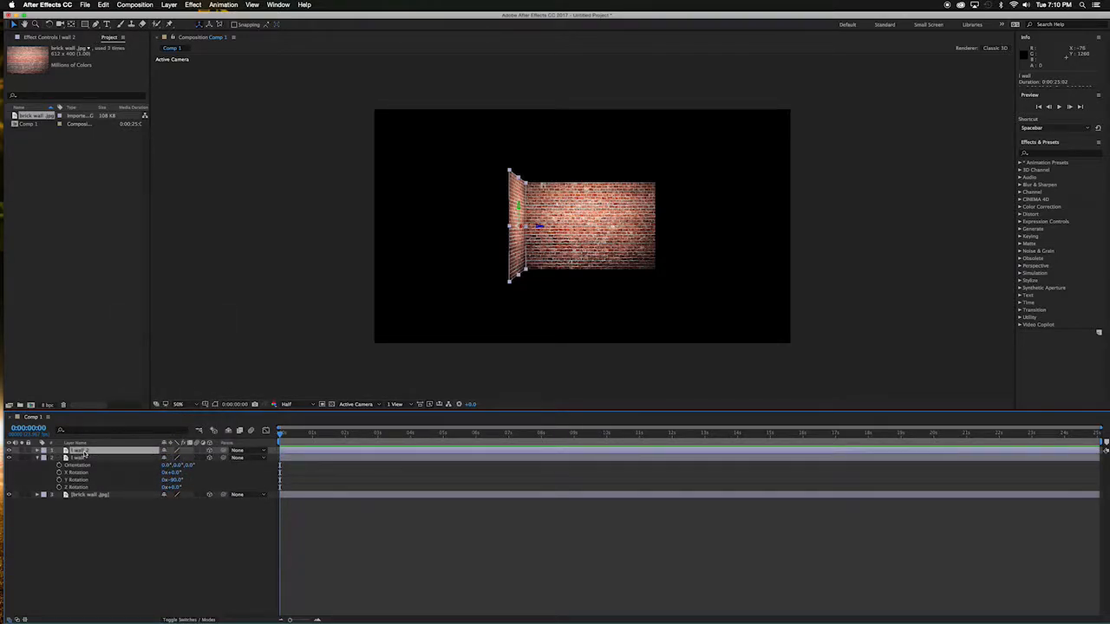
key(Return)
key(Left)
text(r)
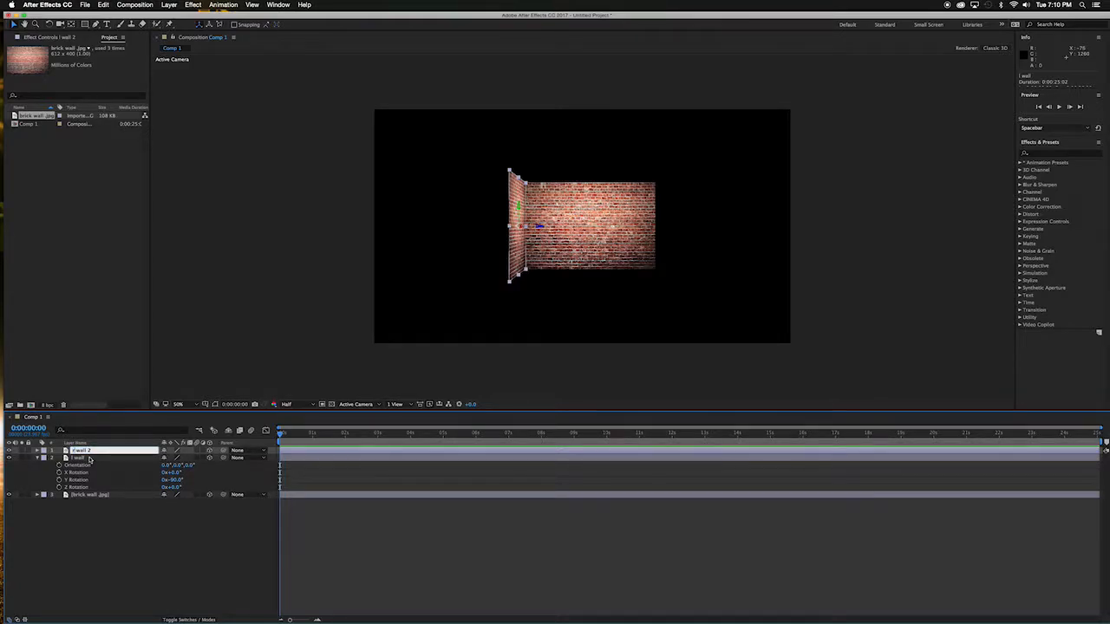
click(94, 449)
key(BackSpace)
click(89, 549)
click(102, 458)
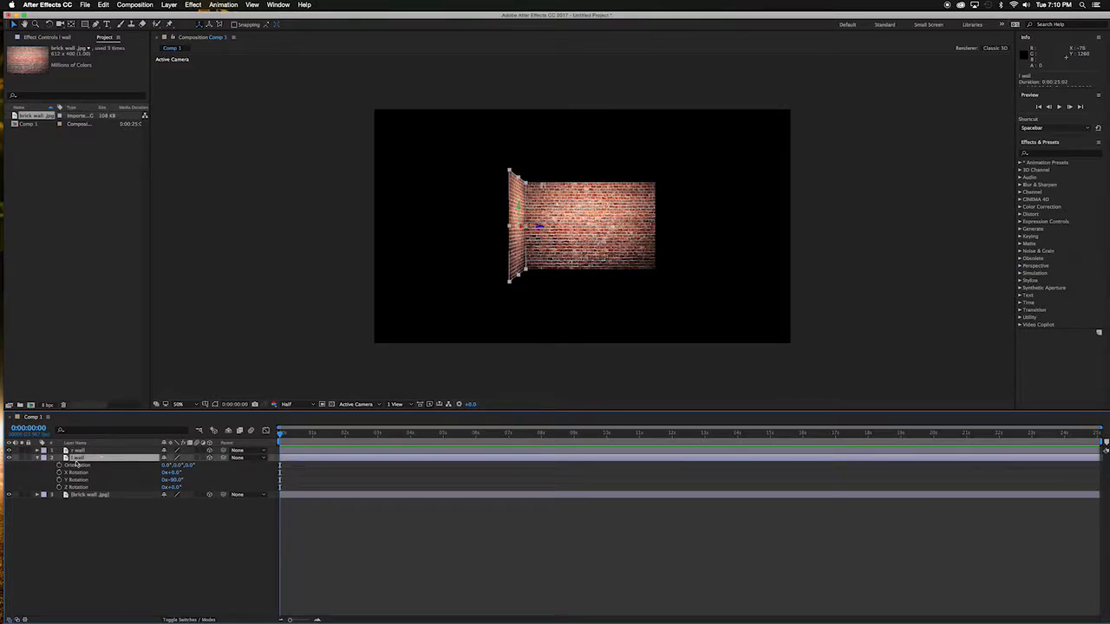
key(Return)
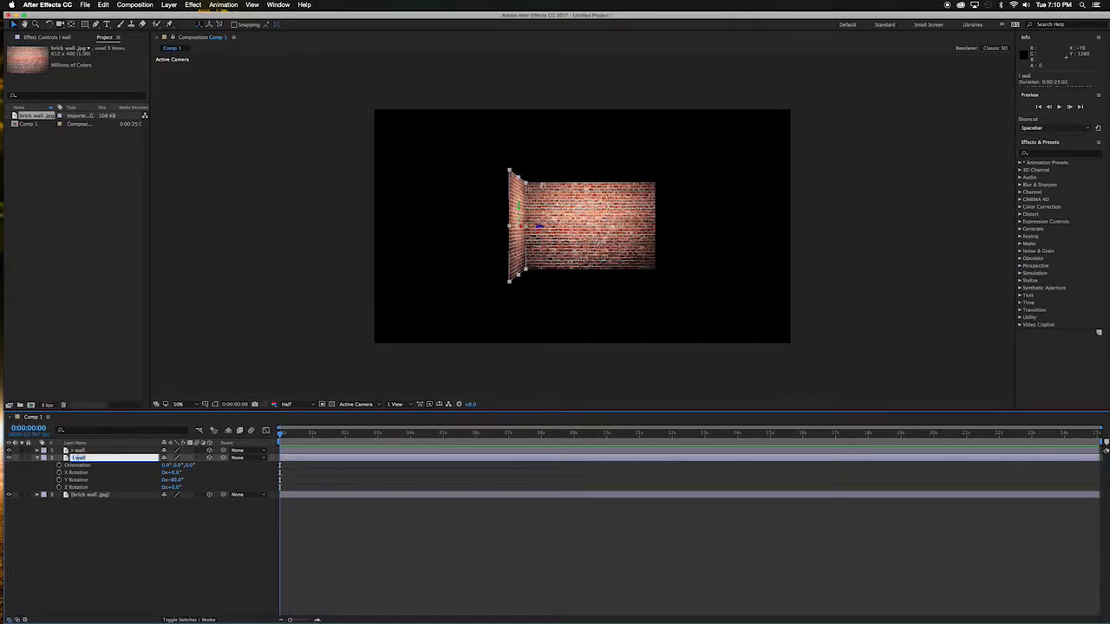
click(83, 552)
Move the r wall layer horizontally to about X 1298 so it meets the back wall's right edge
click(107, 450)
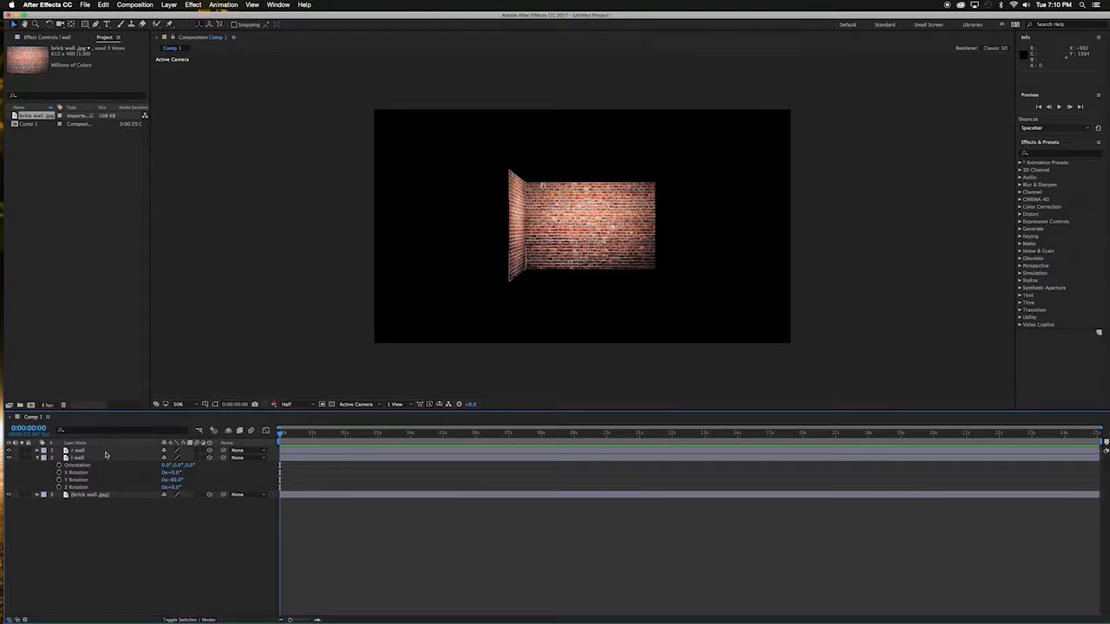
drag(538, 228, 670, 237)
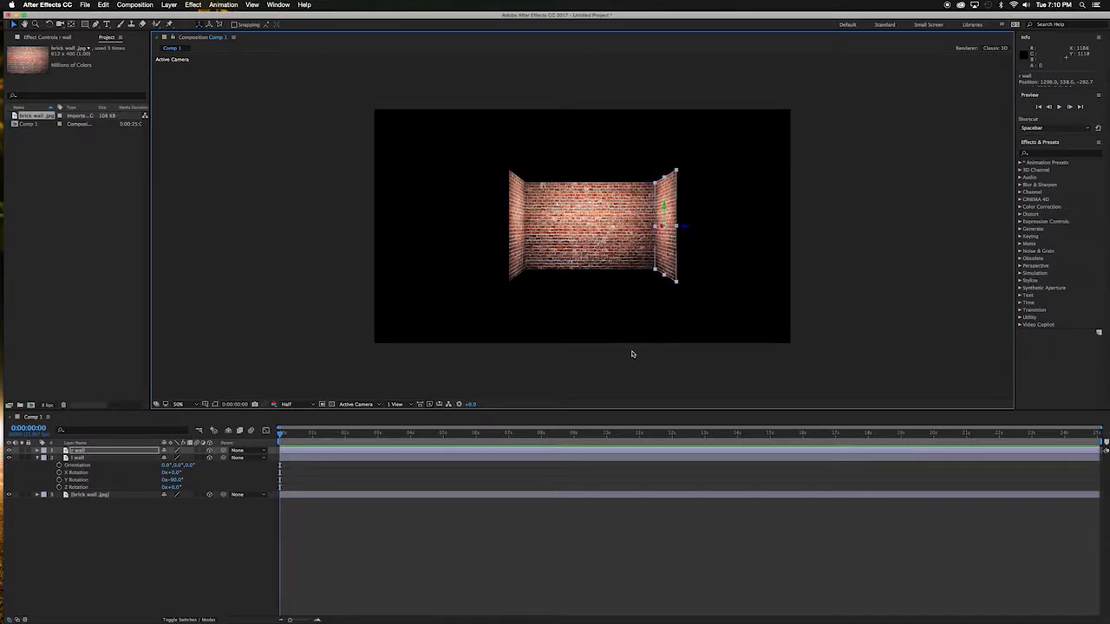
click(617, 391)
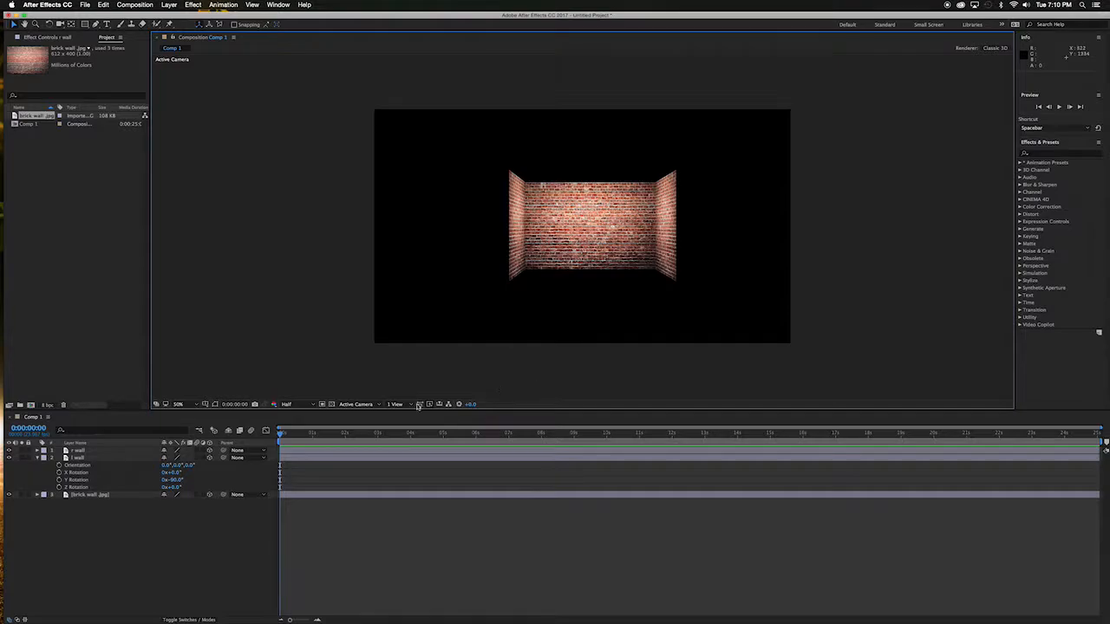
Orbit around the three walls in Custom View 1 to examine both corners, return to Active Camera, and collapse the l wall properties
click(372, 405)
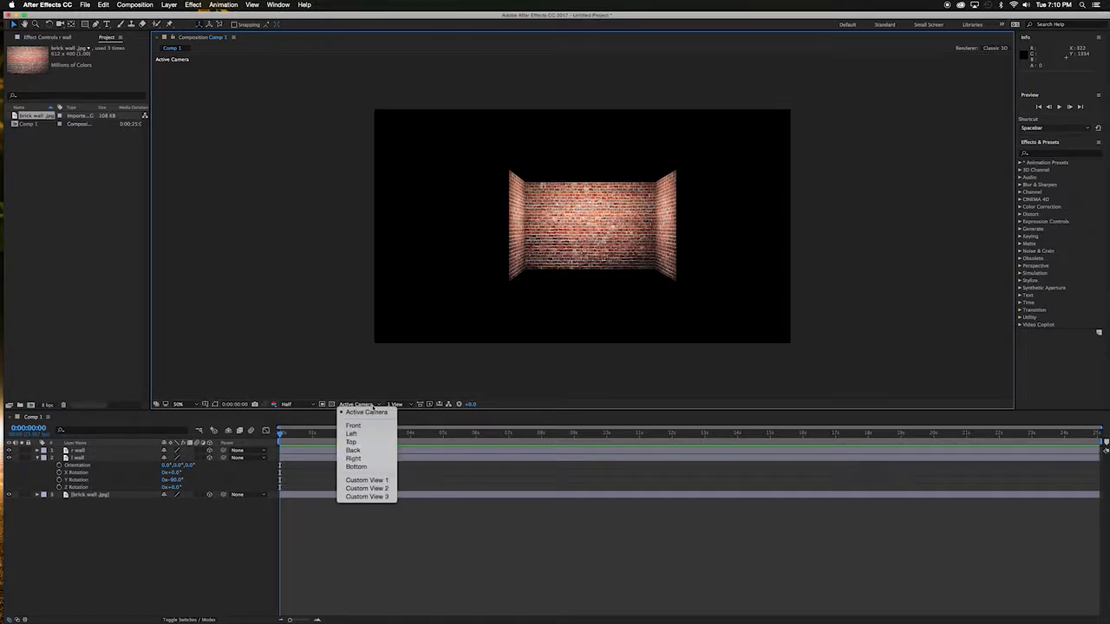
click(371, 482)
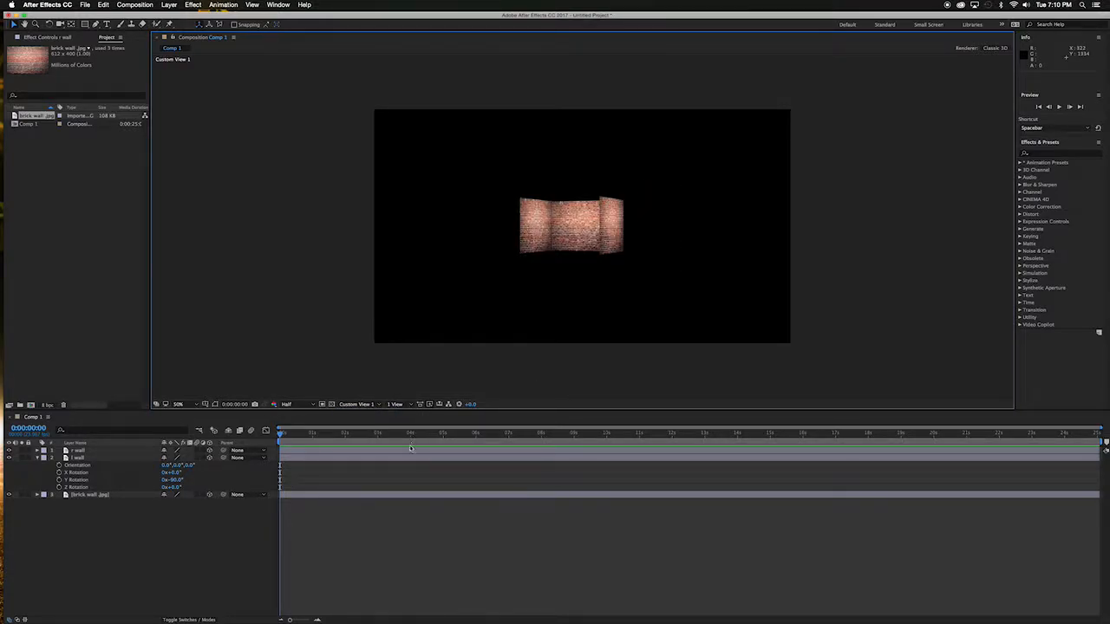
key(c)
drag(571, 220, 606, 274)
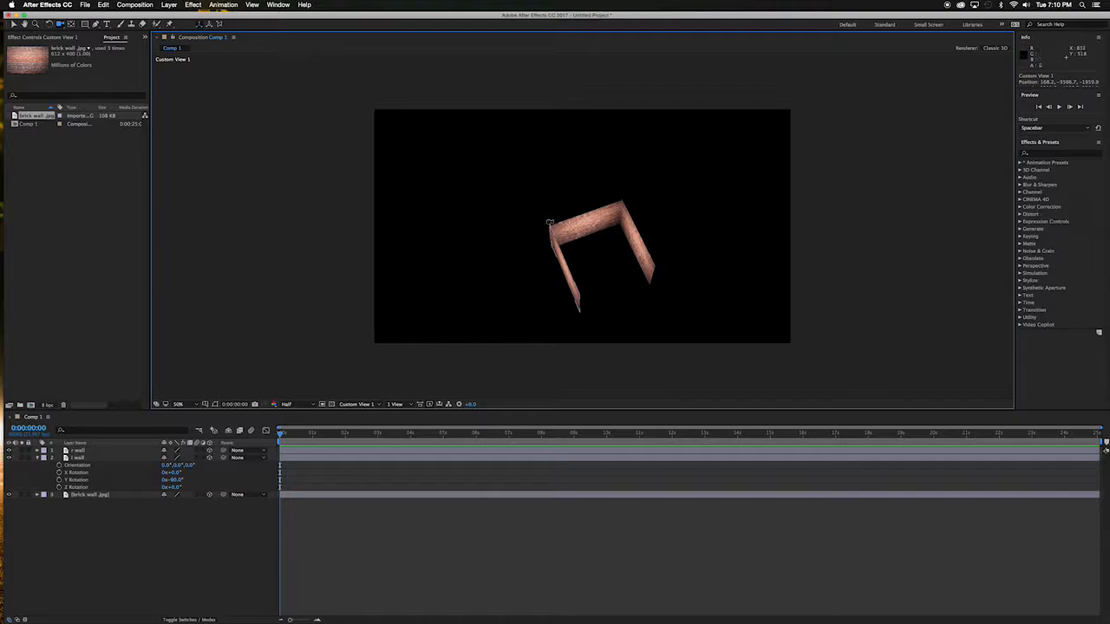
drag(614, 228, 589, 238)
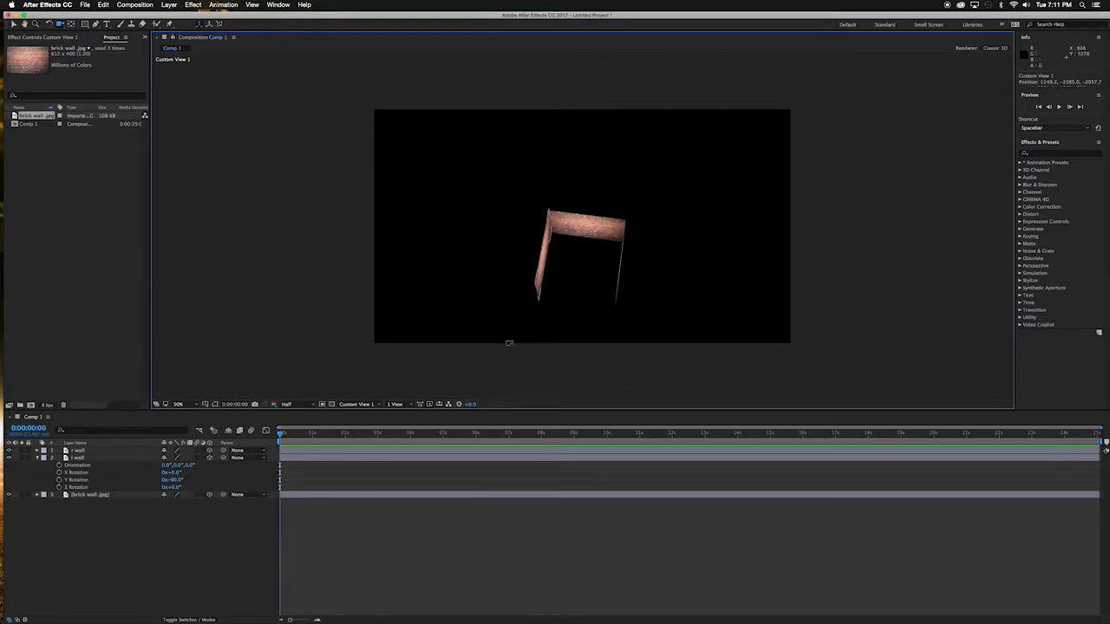
click(379, 404)
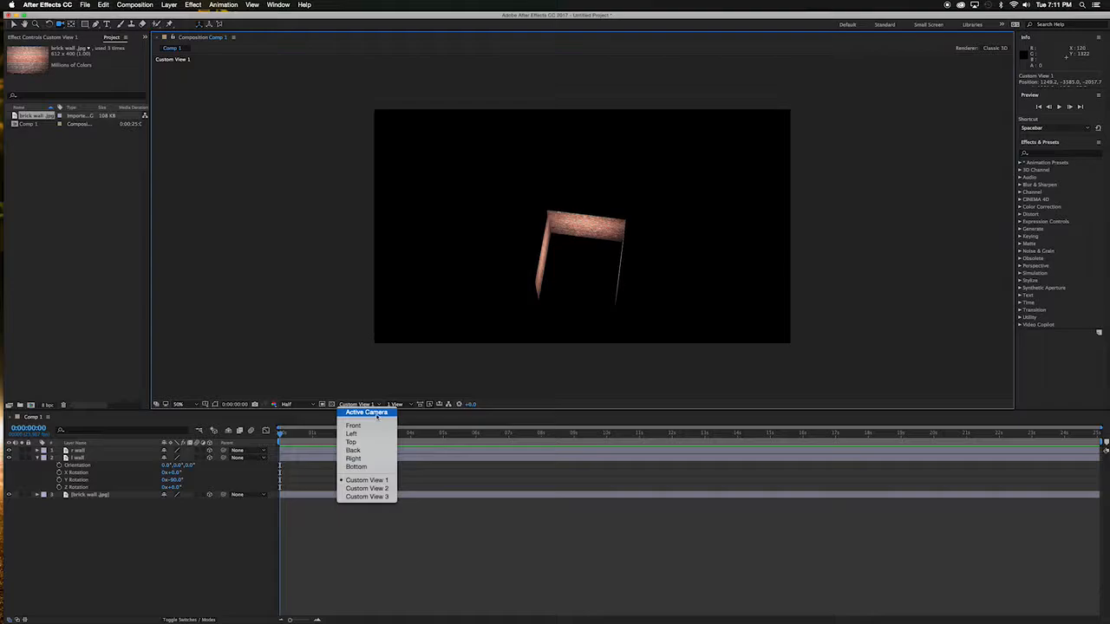
click(369, 413)
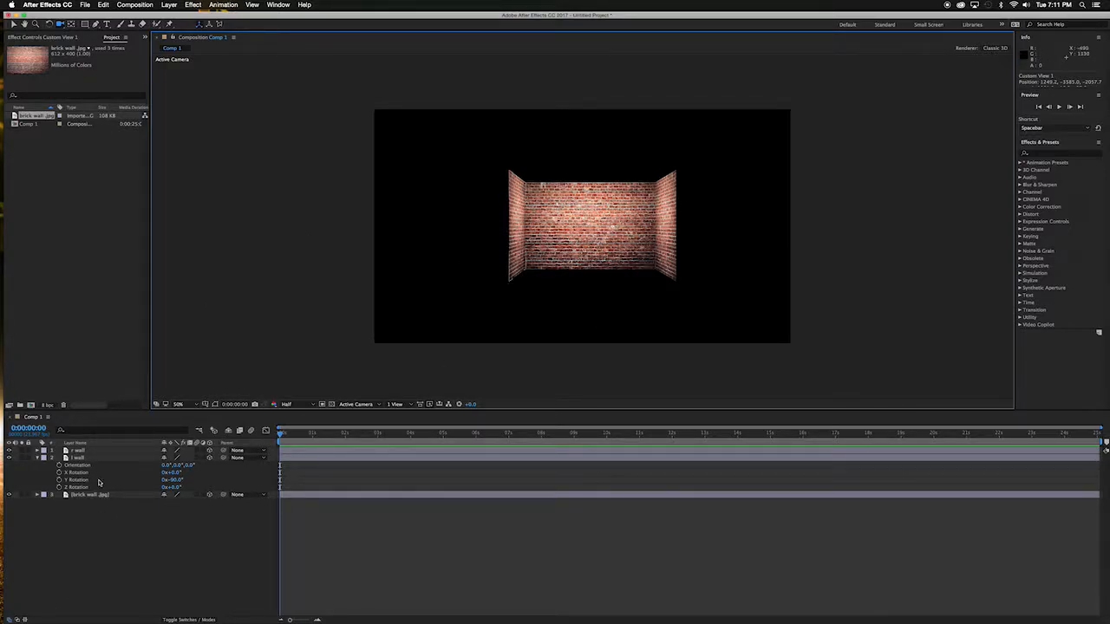
click(38, 458)
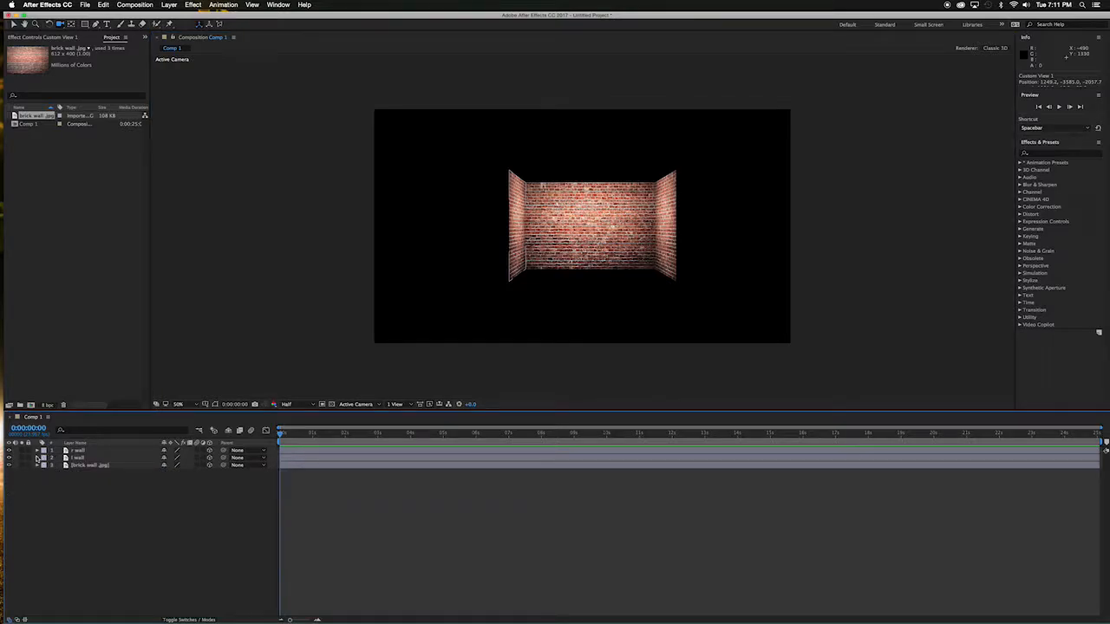
Duplicate the back wall's brick wall.jpg layer and rename the copy floor
click(125, 466)
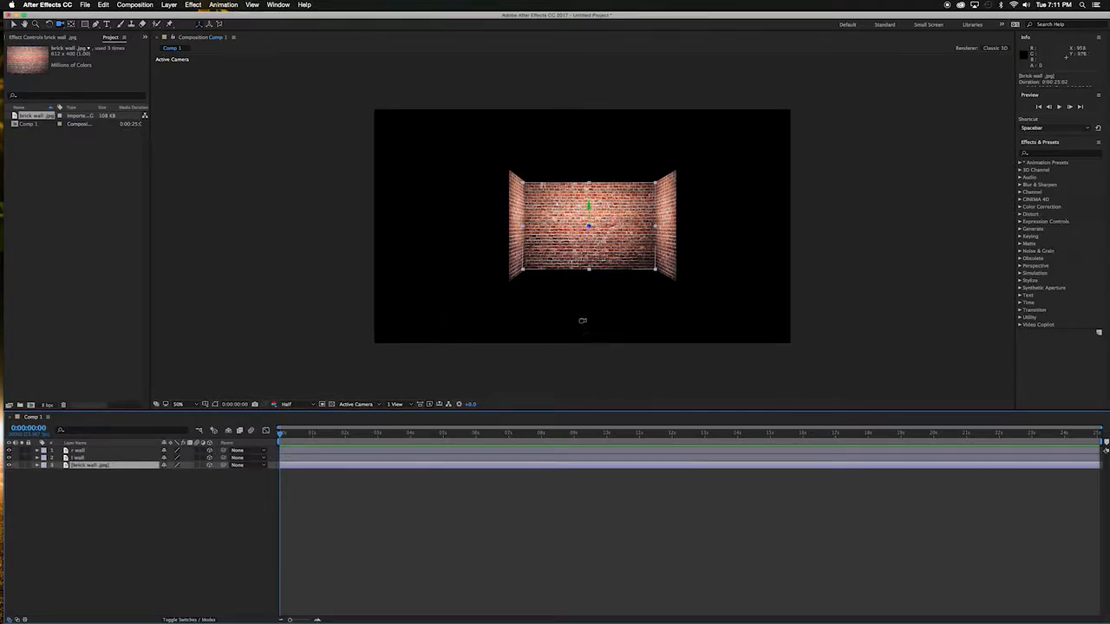
key(super+d)
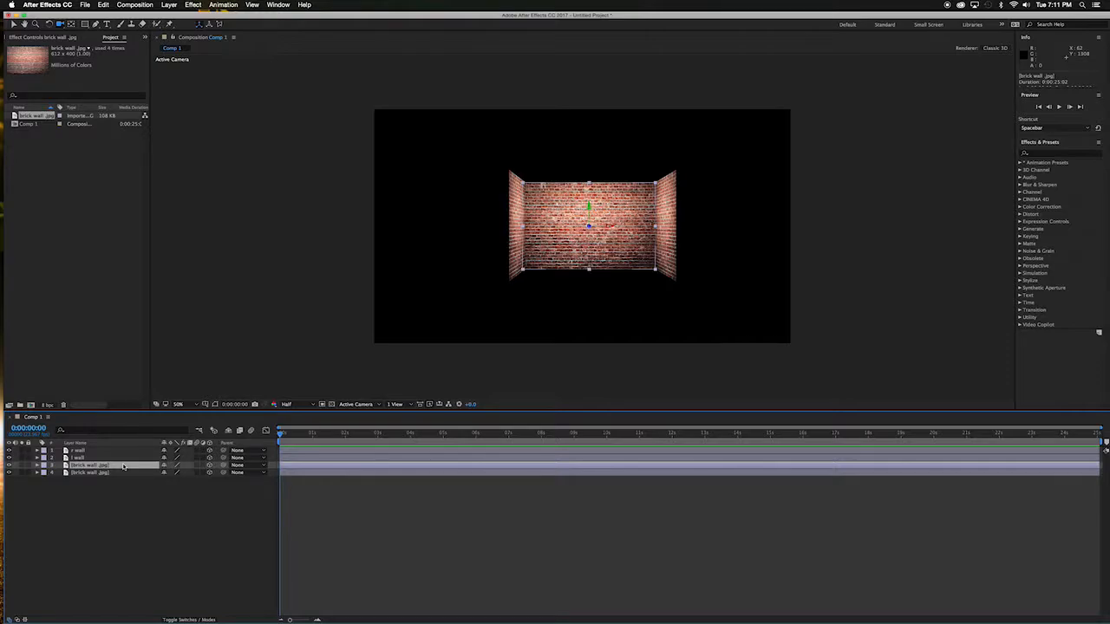
key(Return)
text(floor)
click(115, 531)
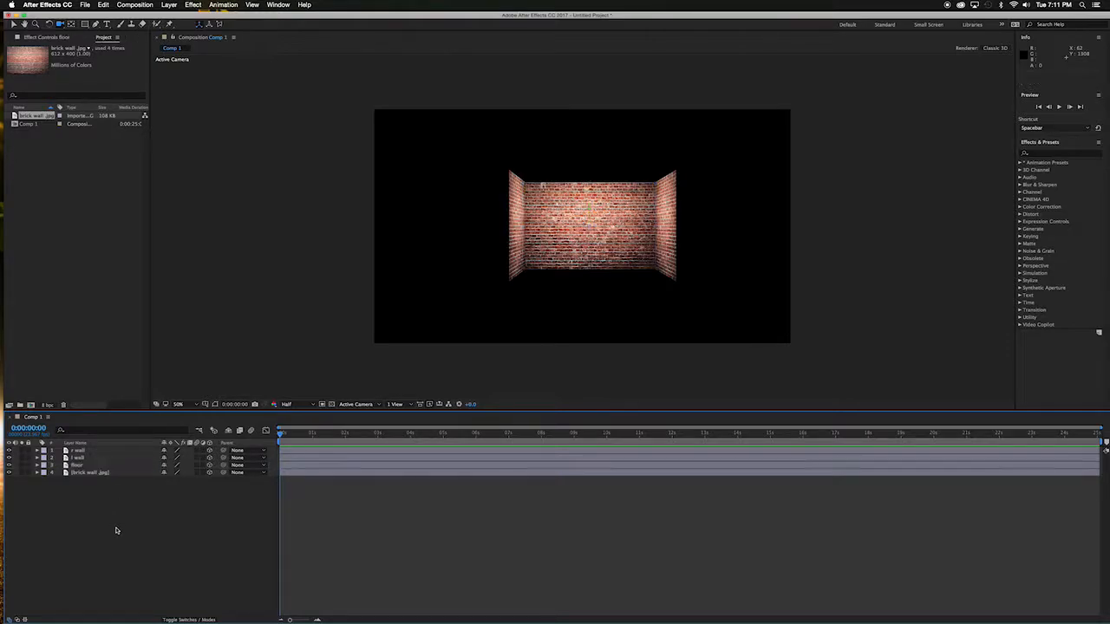
Set the floor layer's X Rotation to 90°
click(78, 467)
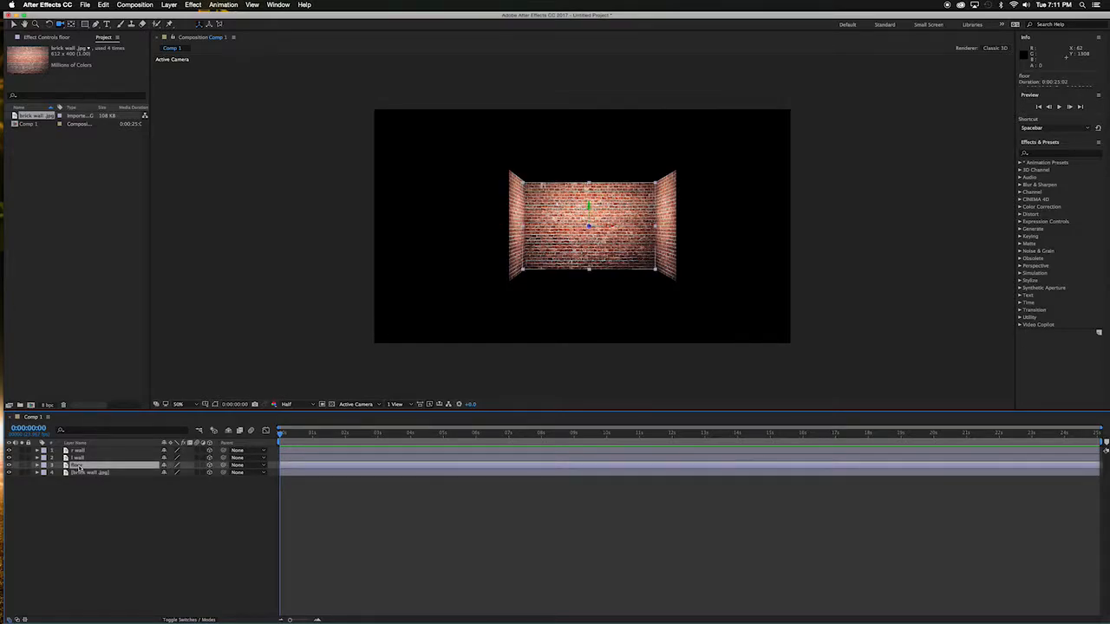
key(r)
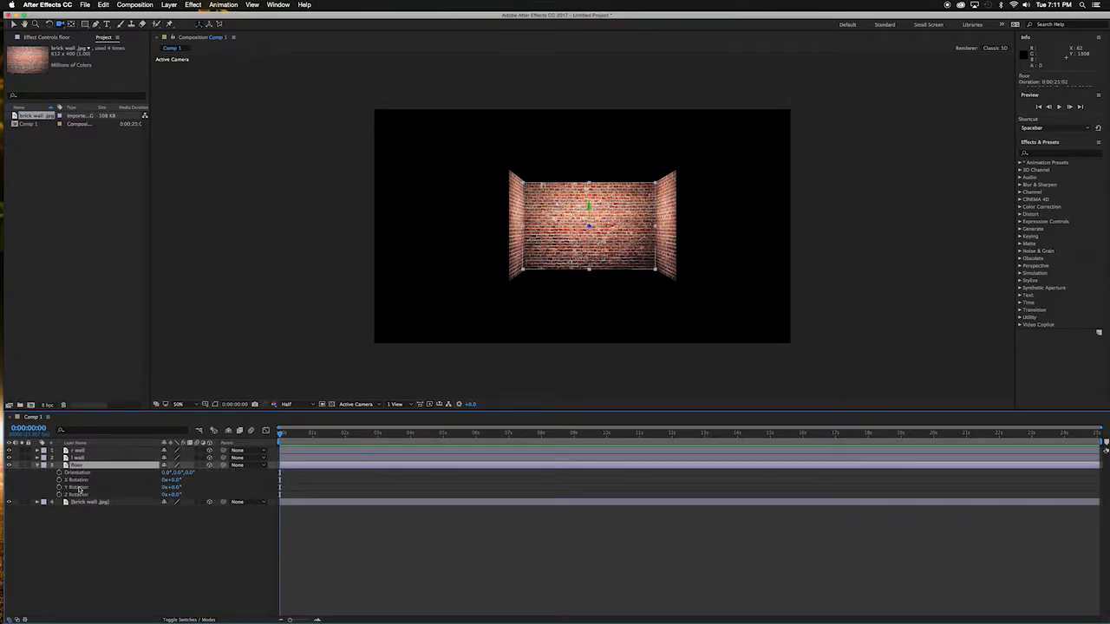
click(175, 480)
text(90)
key(Return)
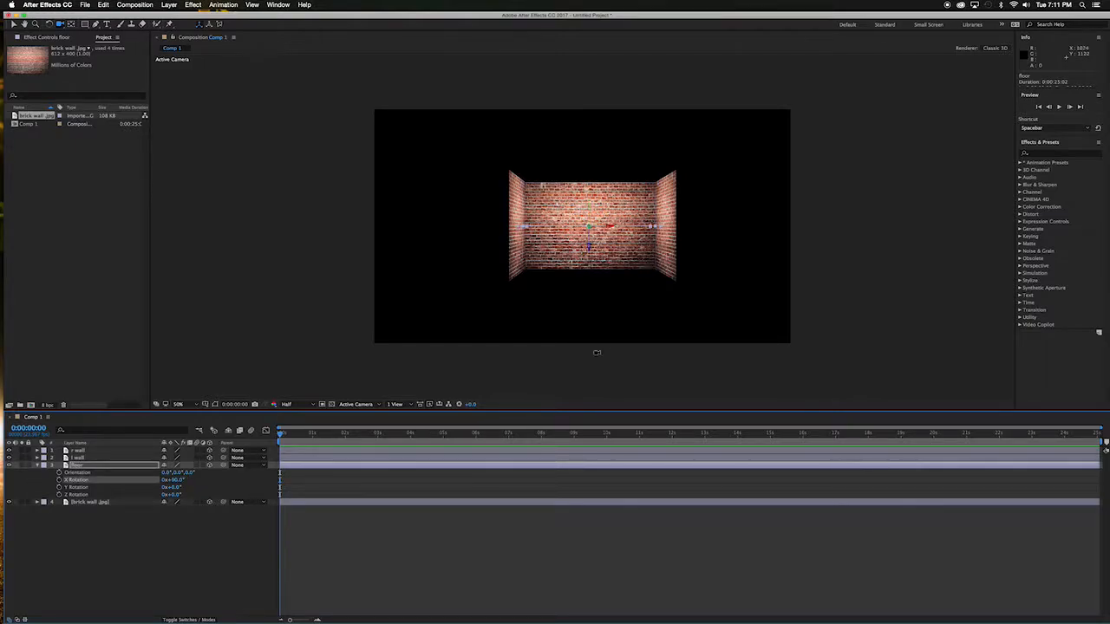
Move the floor layer down to the back wall's lower edge and forward to about Z -111
click(14, 24)
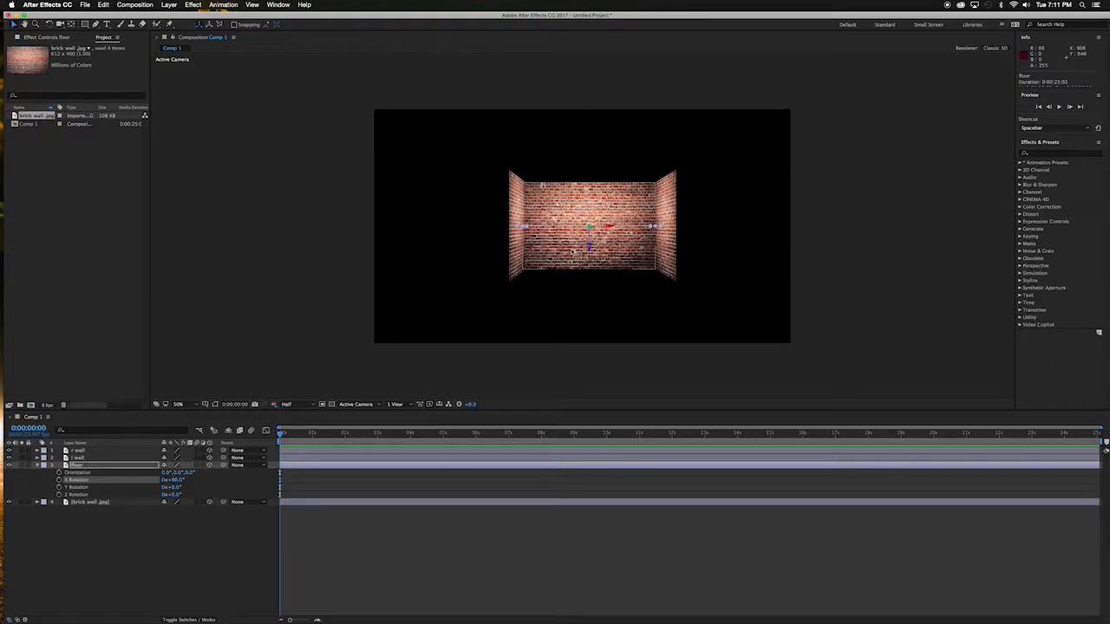
drag(588, 247, 585, 293)
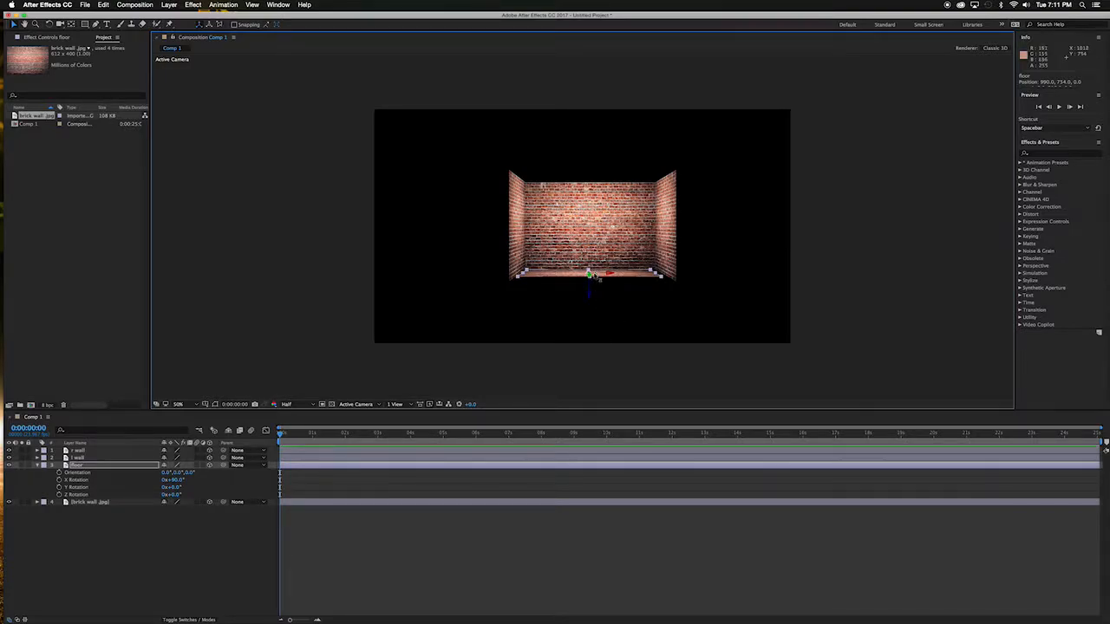
drag(590, 277, 592, 301)
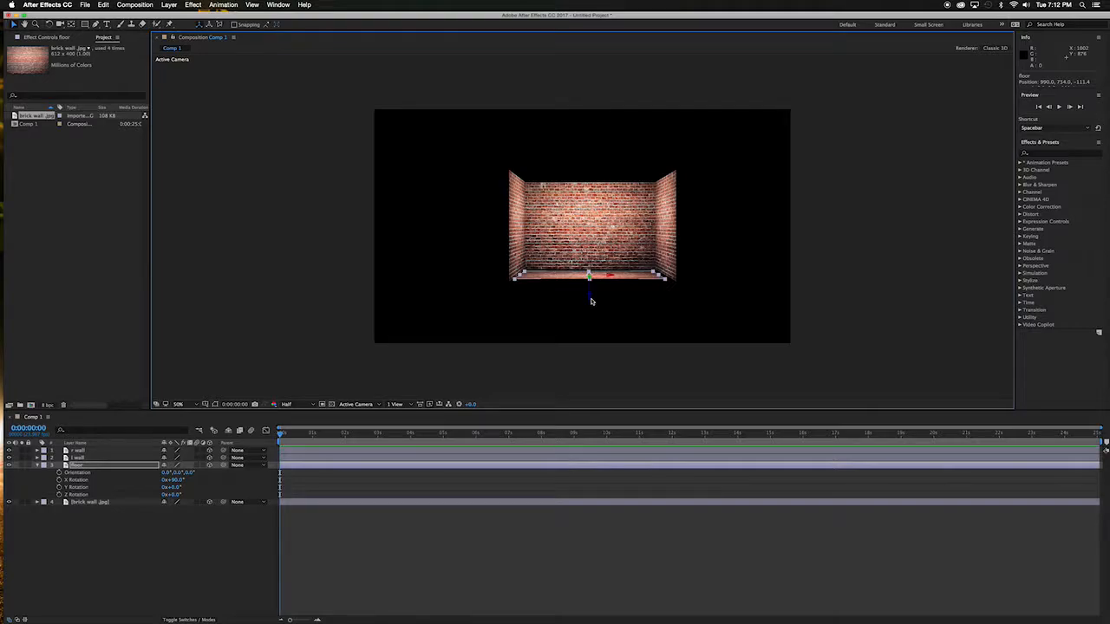
click(422, 390)
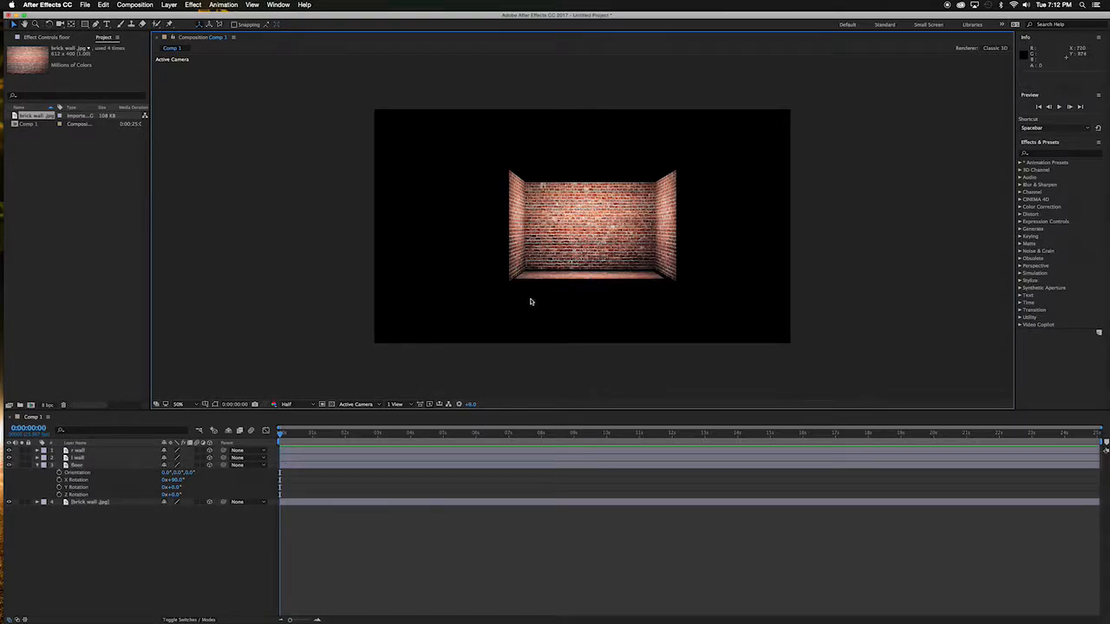
Orbit above the room in Custom View 1 and pull the floor forward to about Z -179, in line with the back wall
click(378, 404)
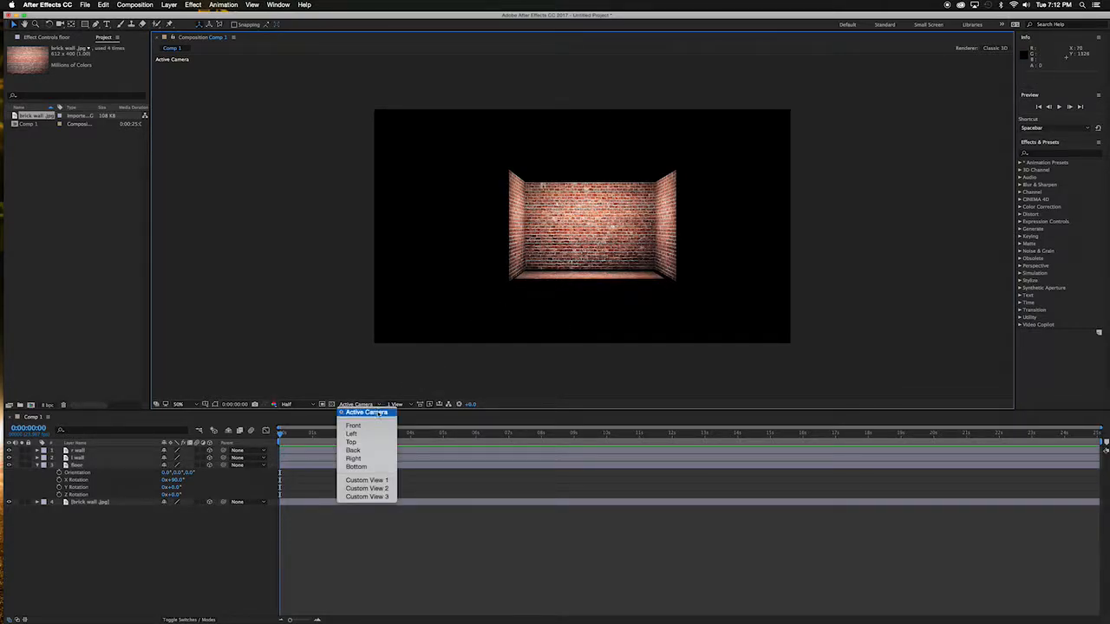
click(367, 480)
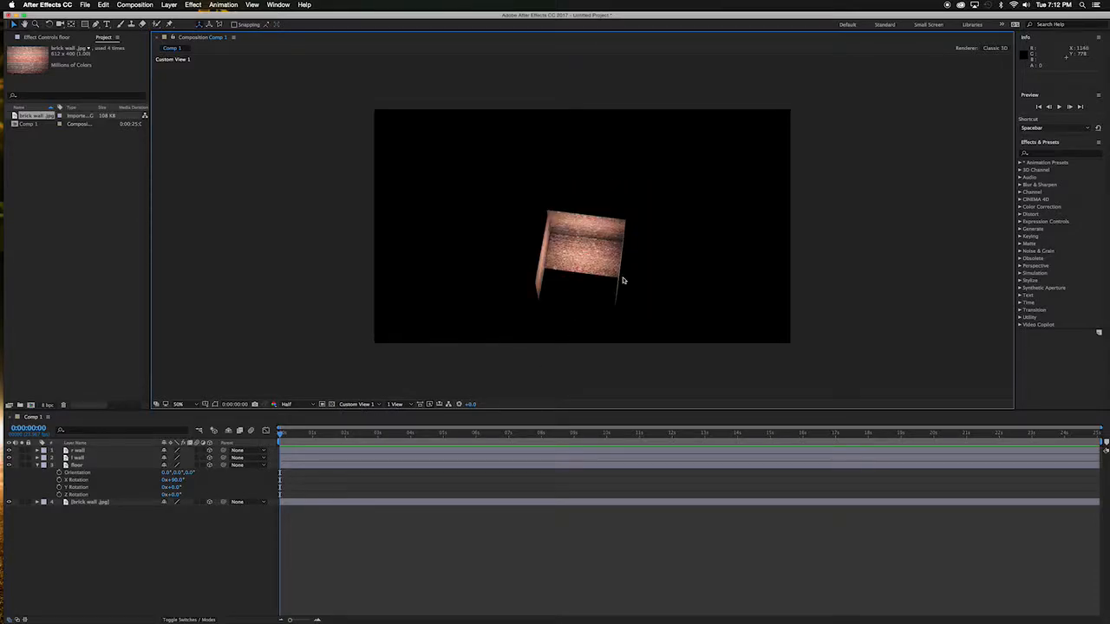
key(c)
drag(642, 269, 622, 237)
key(v)
click(587, 265)
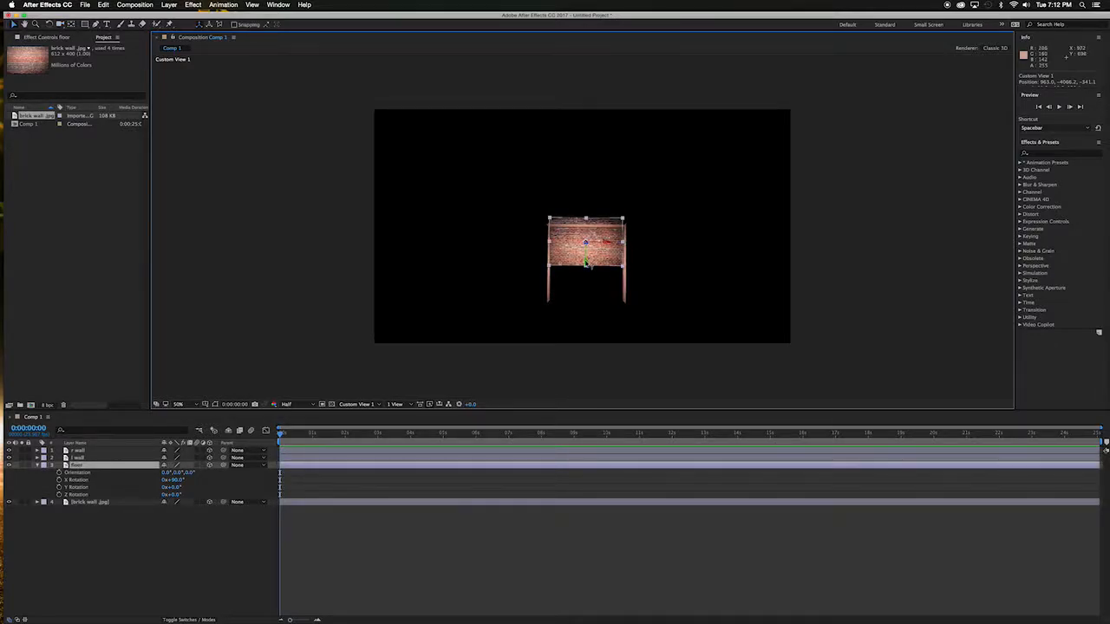
drag(588, 264, 583, 278)
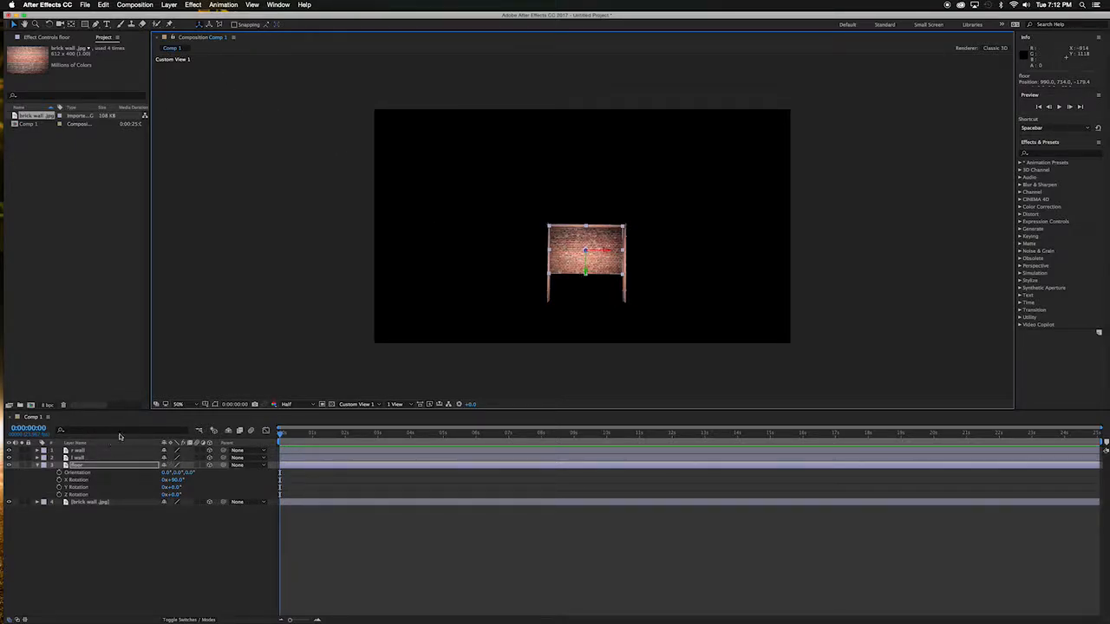
Return to the Active Camera view and adjust the floor's position to about 998, 750, -174 between the side walls
click(376, 404)
click(378, 408)
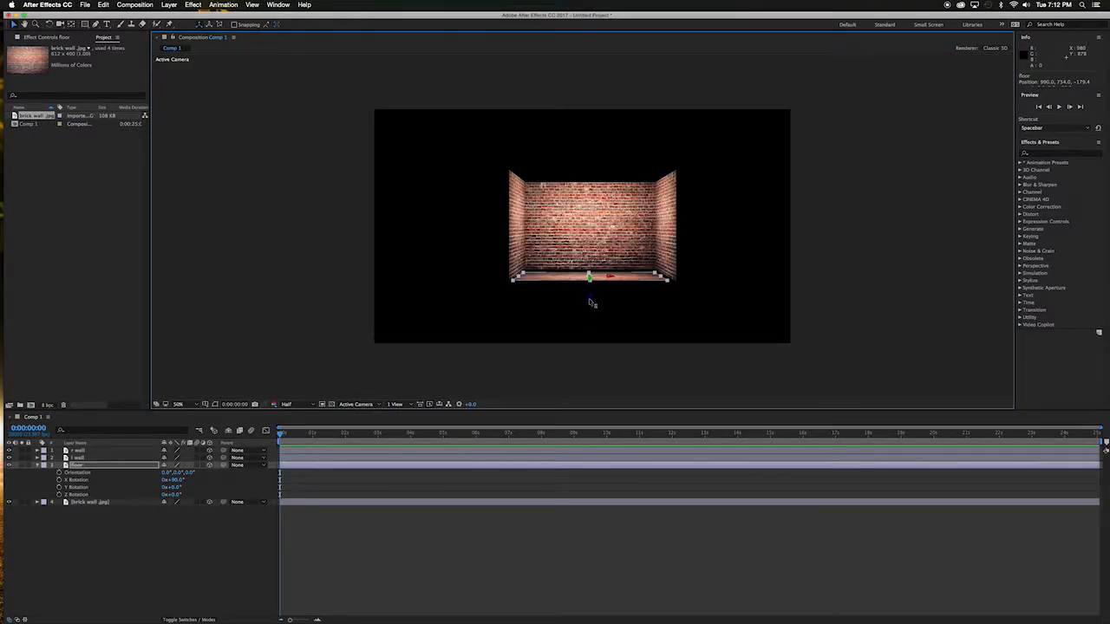
drag(592, 301, 594, 301)
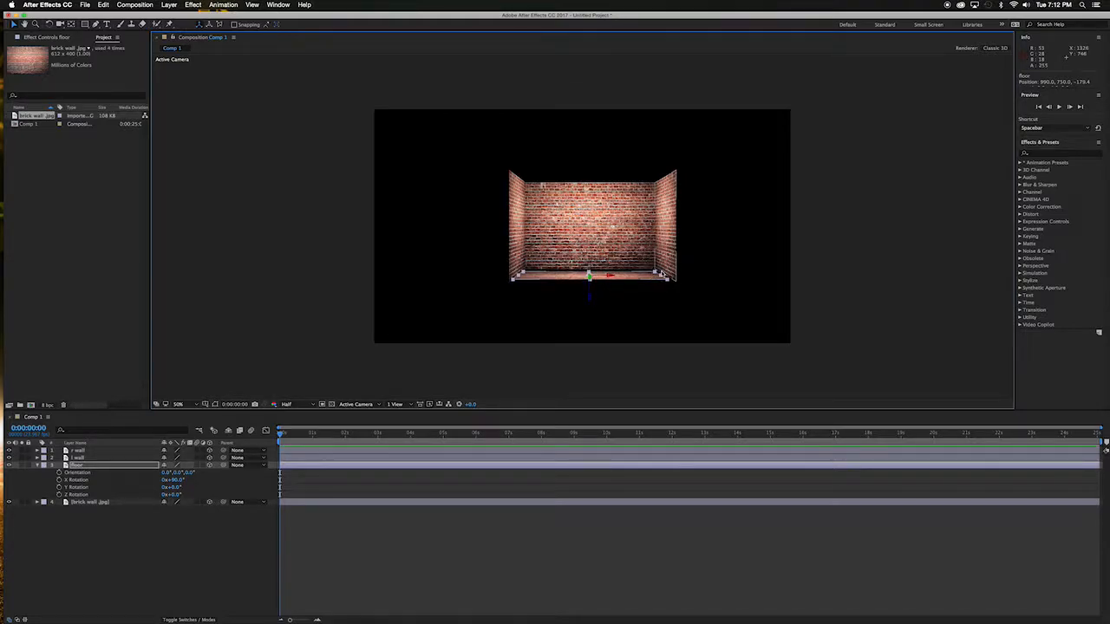
drag(662, 276, 592, 275)
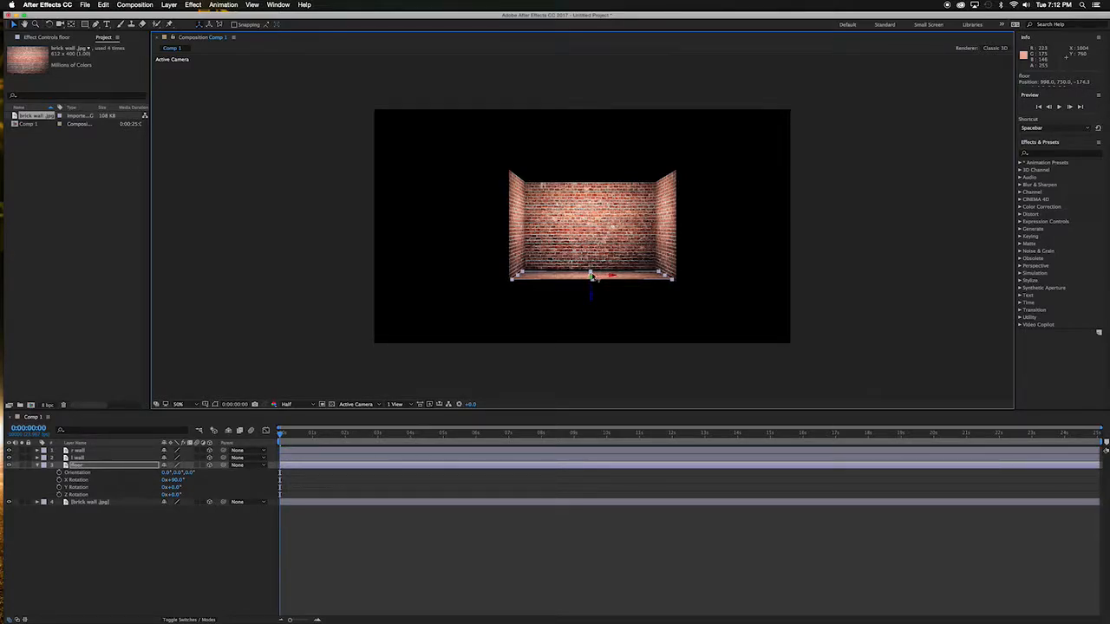
click(549, 328)
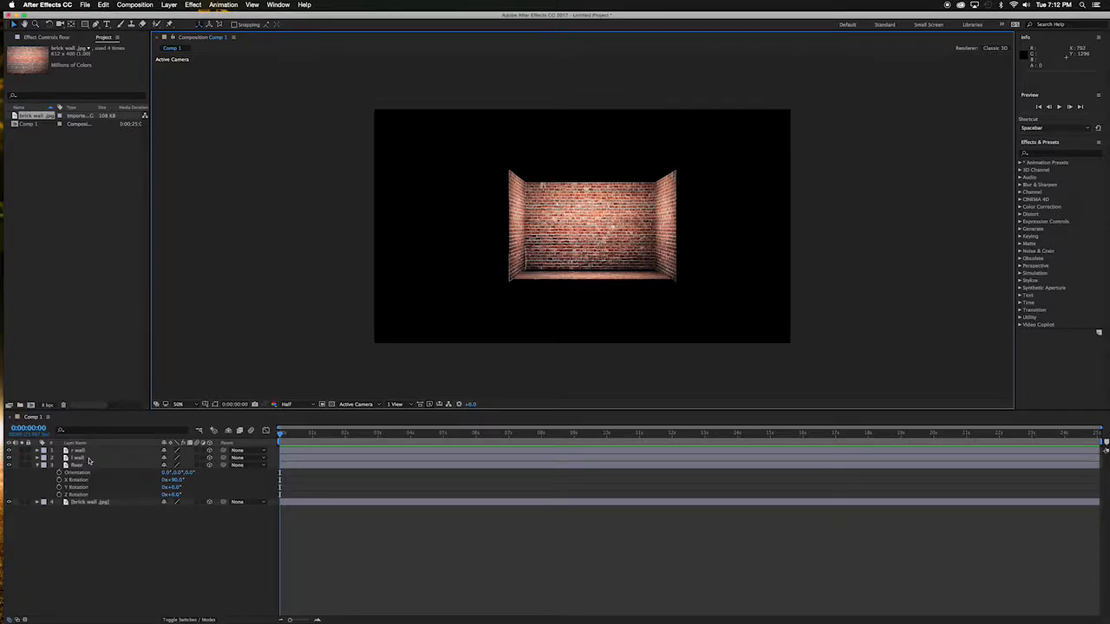
Collapse the floor layer's properties, duplicate the layer and rename the copy roof
click(37, 466)
click(108, 467)
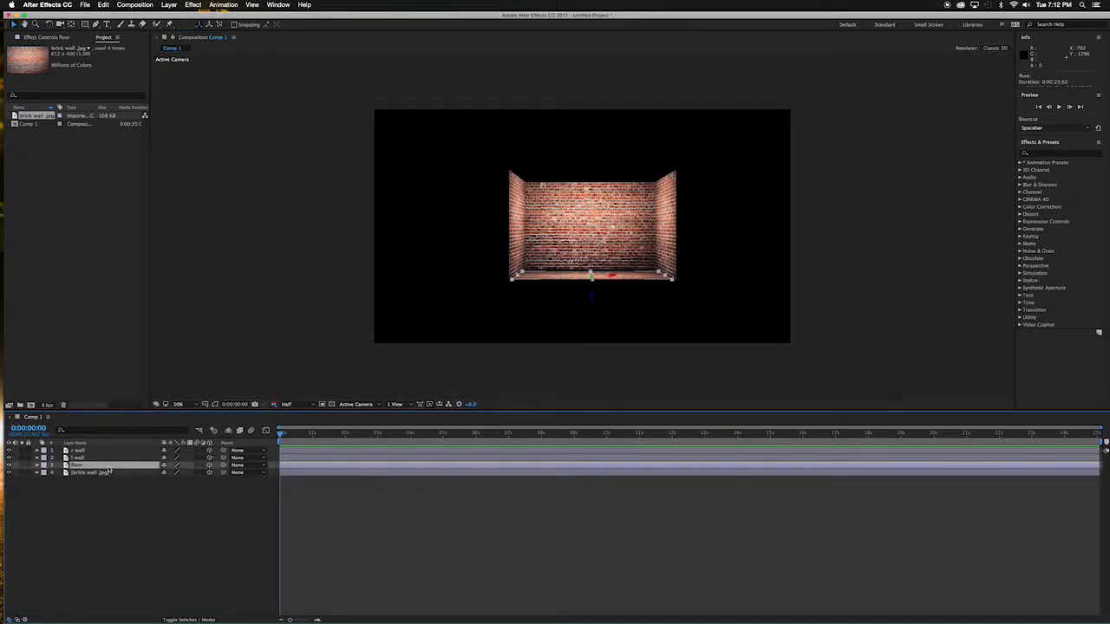
key(super+d)
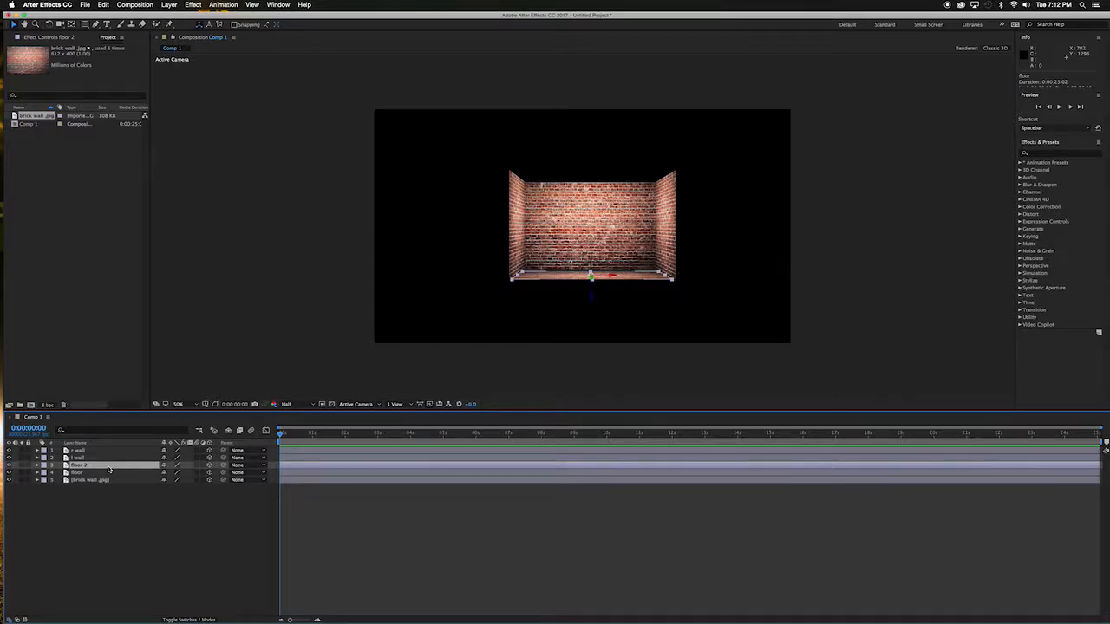
key(Return)
text(roof)
click(120, 519)
Move the roof layer up to about Y 330 so it meets the back wall's upper edge
click(103, 467)
click(593, 302)
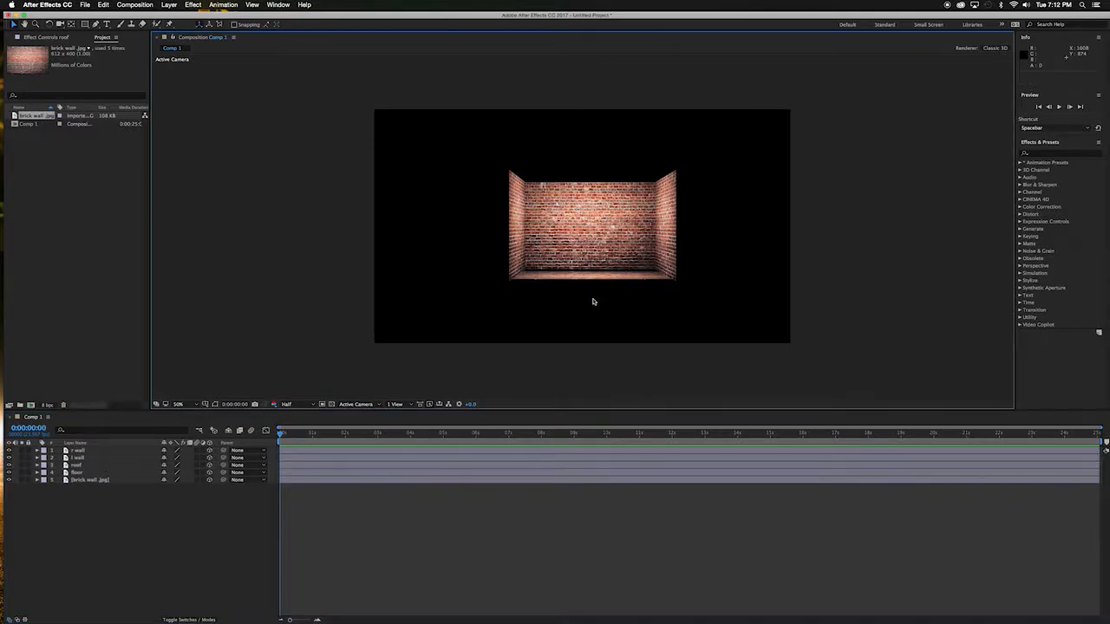
click(130, 466)
drag(593, 301, 591, 209)
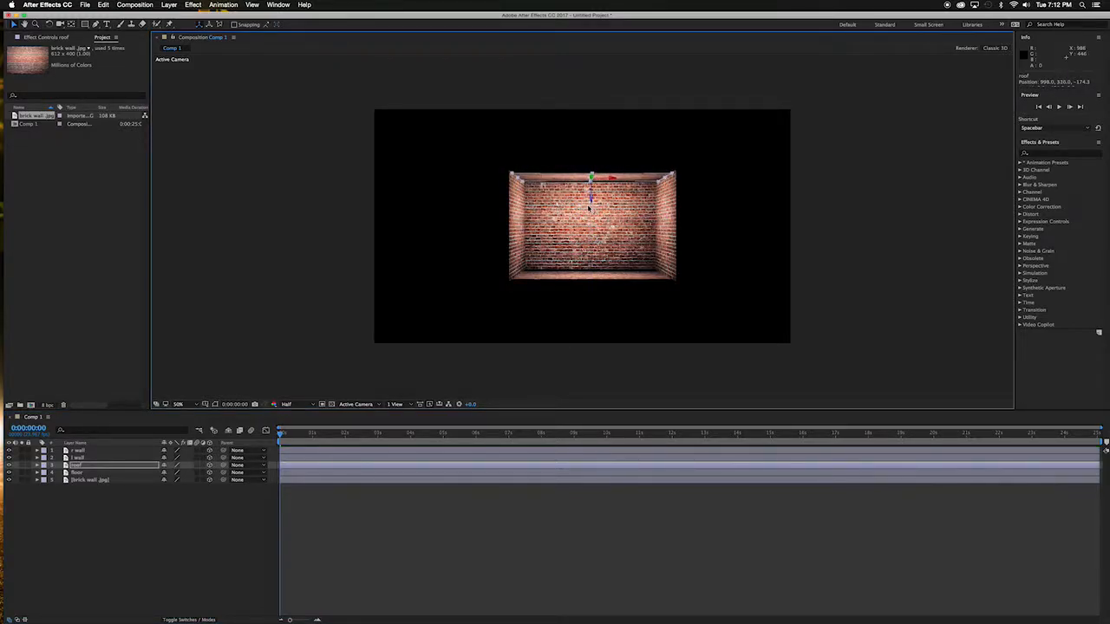
click(861, 157)
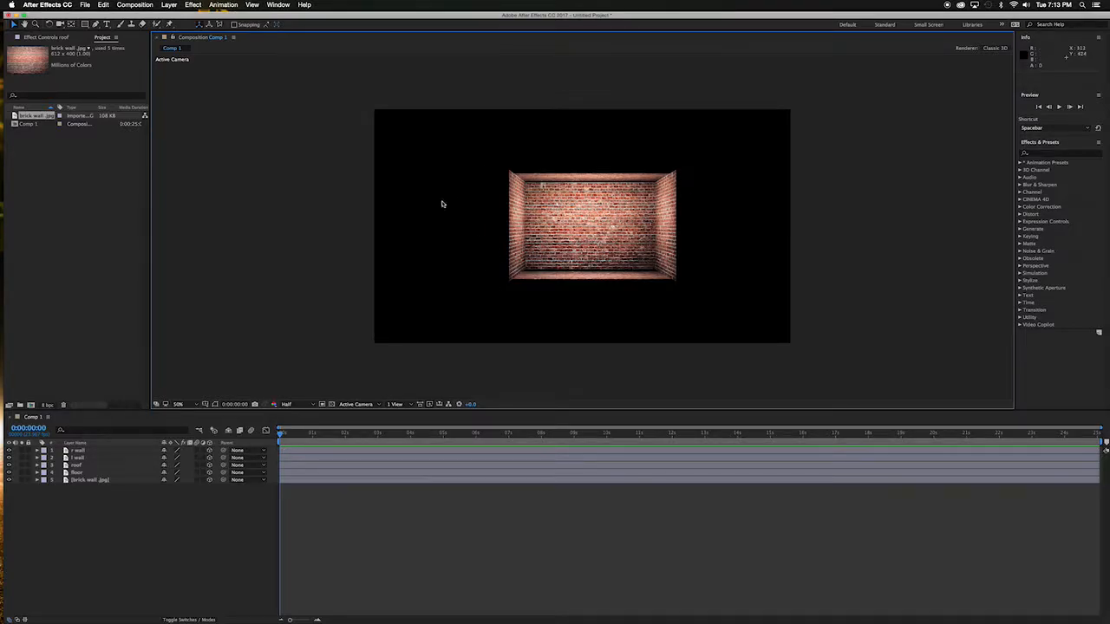
Stretch the l wall layer from its front edge until it reaches the left side of the composition frame
click(109, 458)
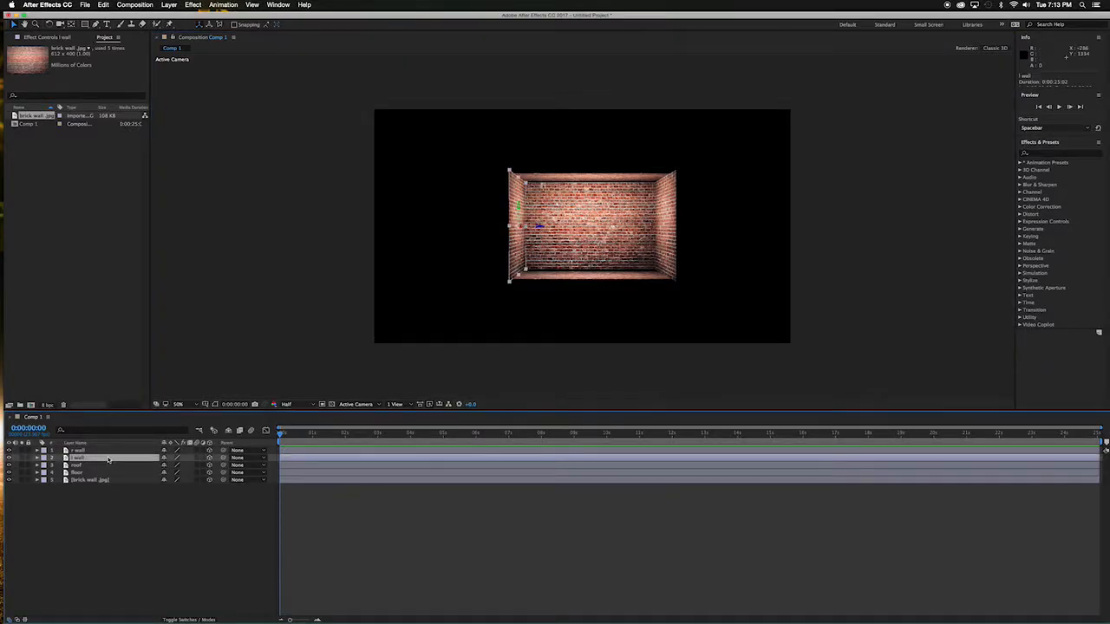
click(510, 228)
drag(510, 227, 374, 234)
key(super+Up)
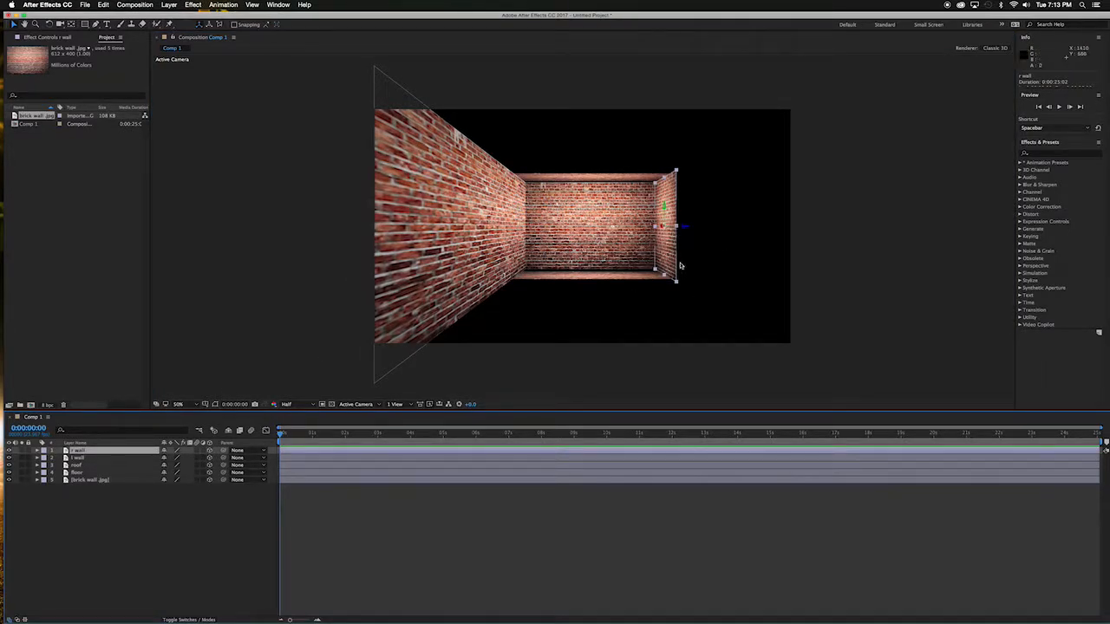
Stretch the r wall layer to the frame's right side and shift it in depth to about Z -873
click(677, 283)
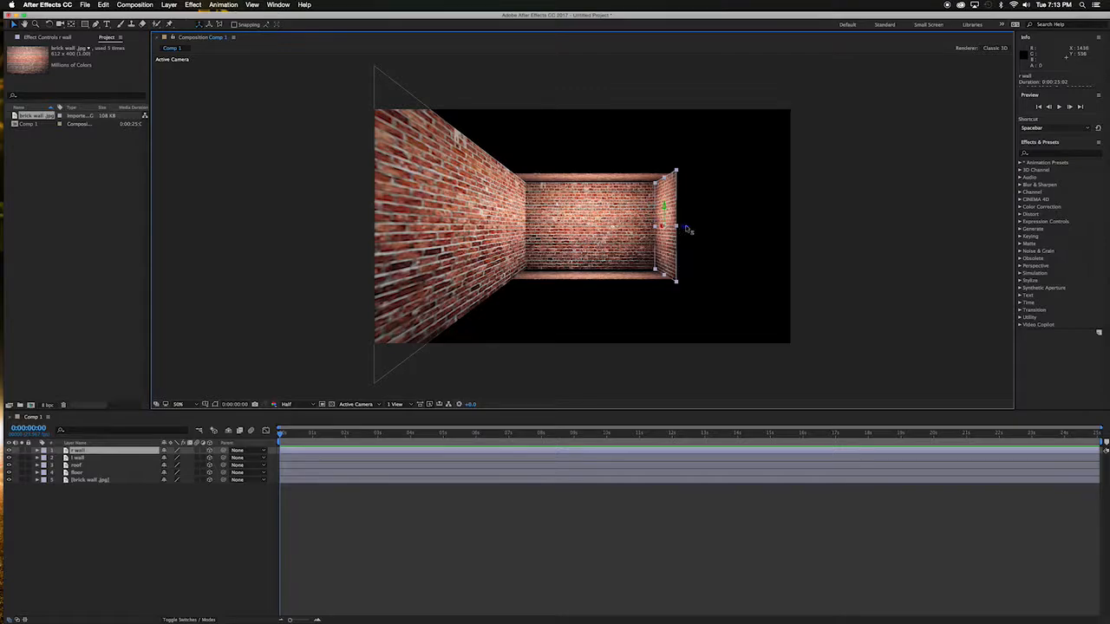
drag(677, 229, 792, 226)
key(super+z)
drag(711, 228, 711, 227)
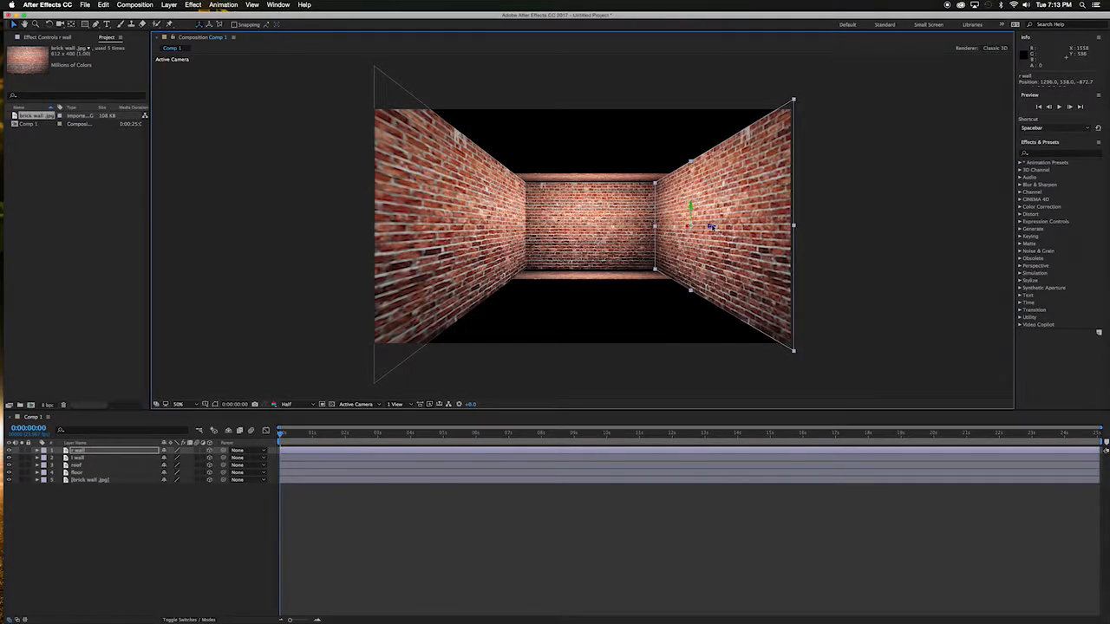
Shift the stretched l wall in depth to about Z -899, check both side walls in Custom View 1, and return to Active Camera
click(448, 266)
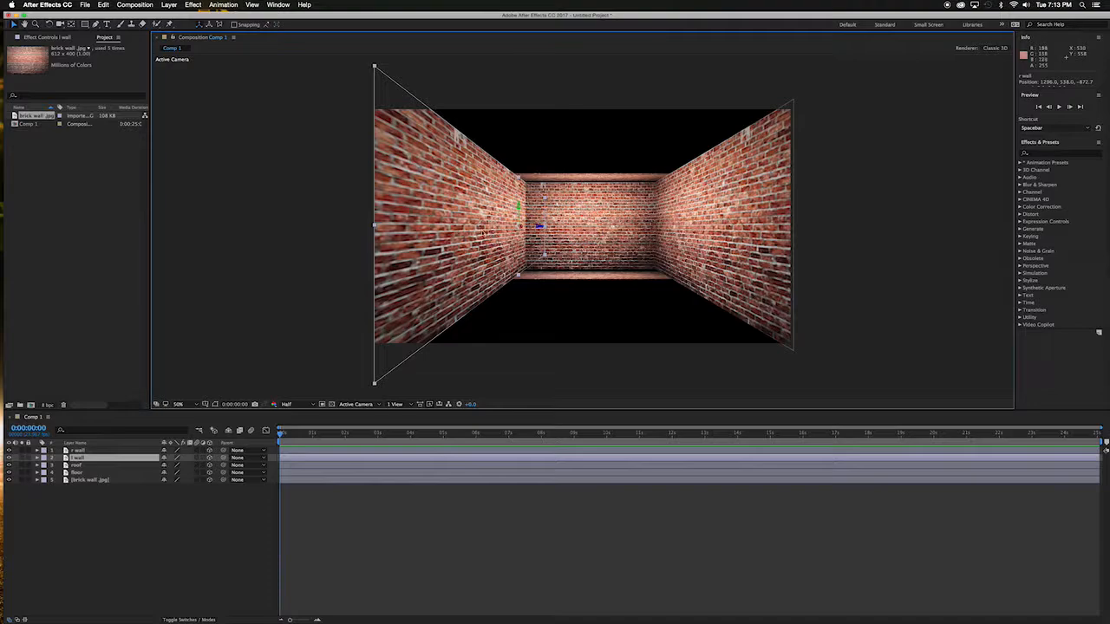
drag(374, 227, 409, 226)
drag(524, 227, 475, 229)
click(364, 405)
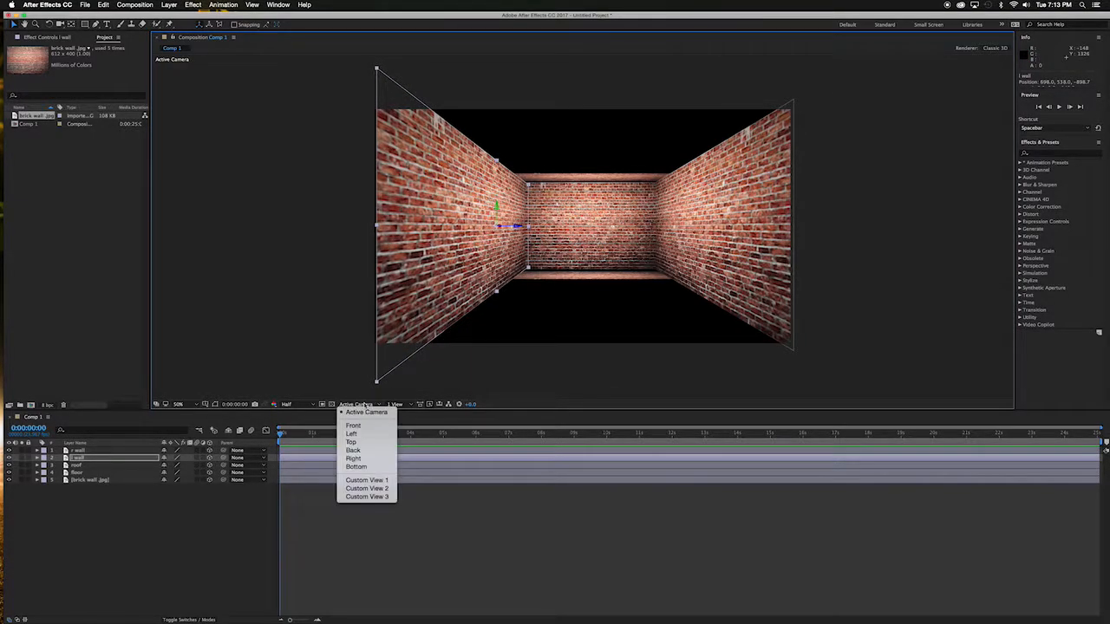
click(379, 481)
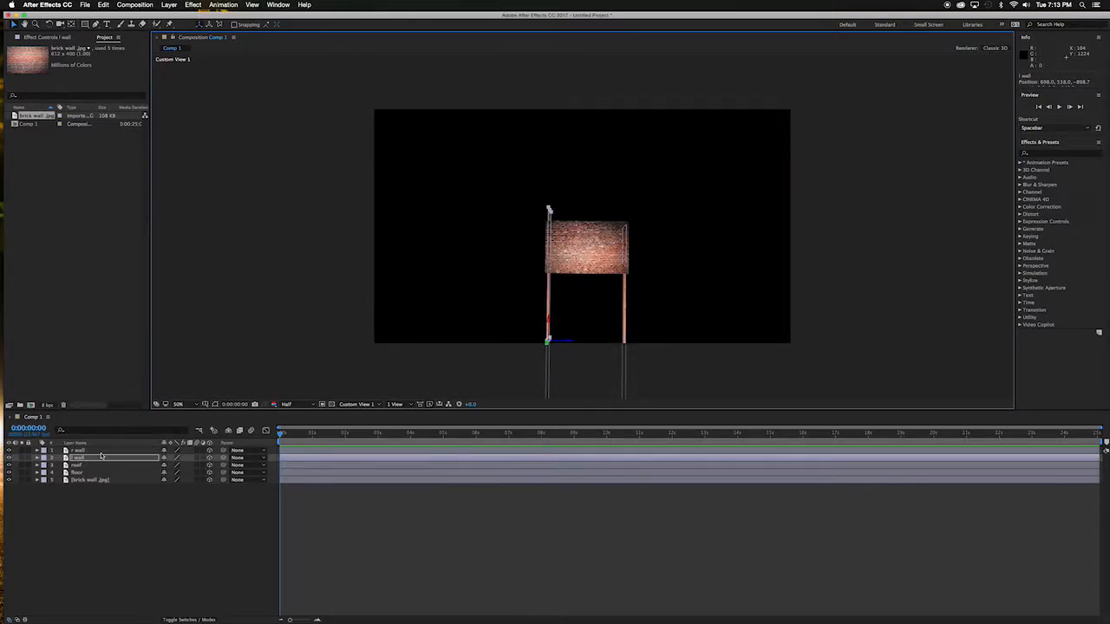
click(357, 405)
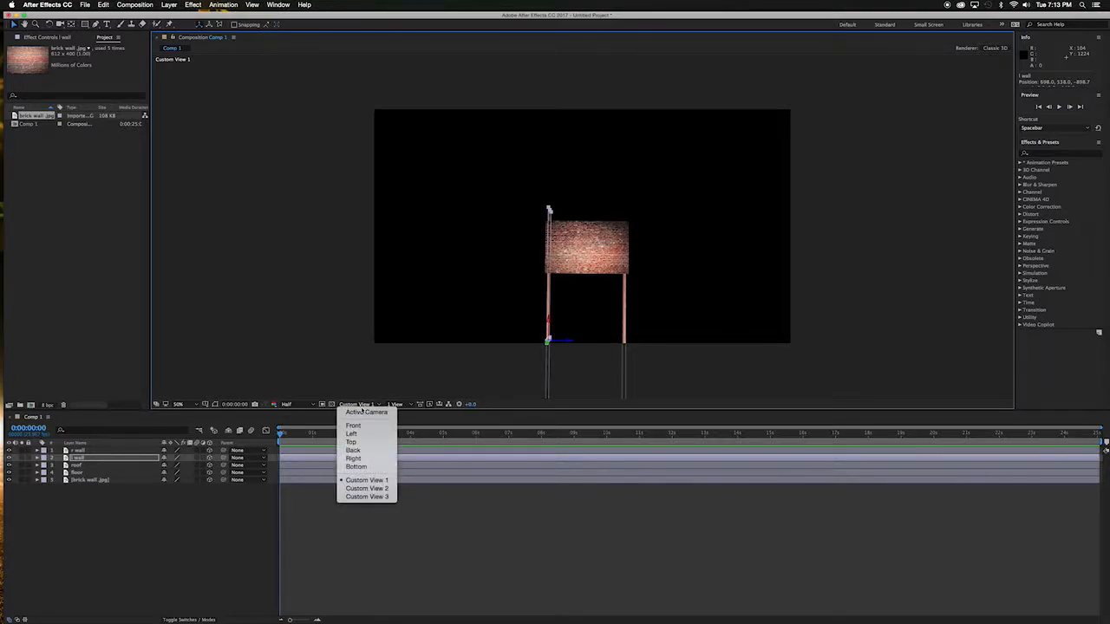
click(364, 412)
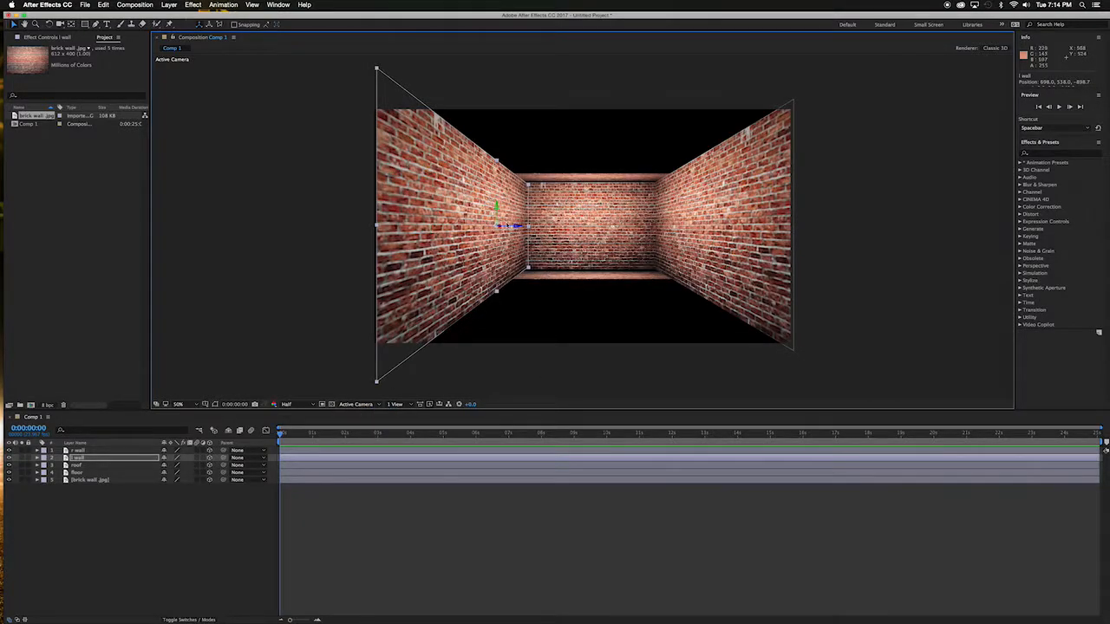
Stretch the floor layer toward the camera until it reaches the lower edge of the composition frame
click(573, 380)
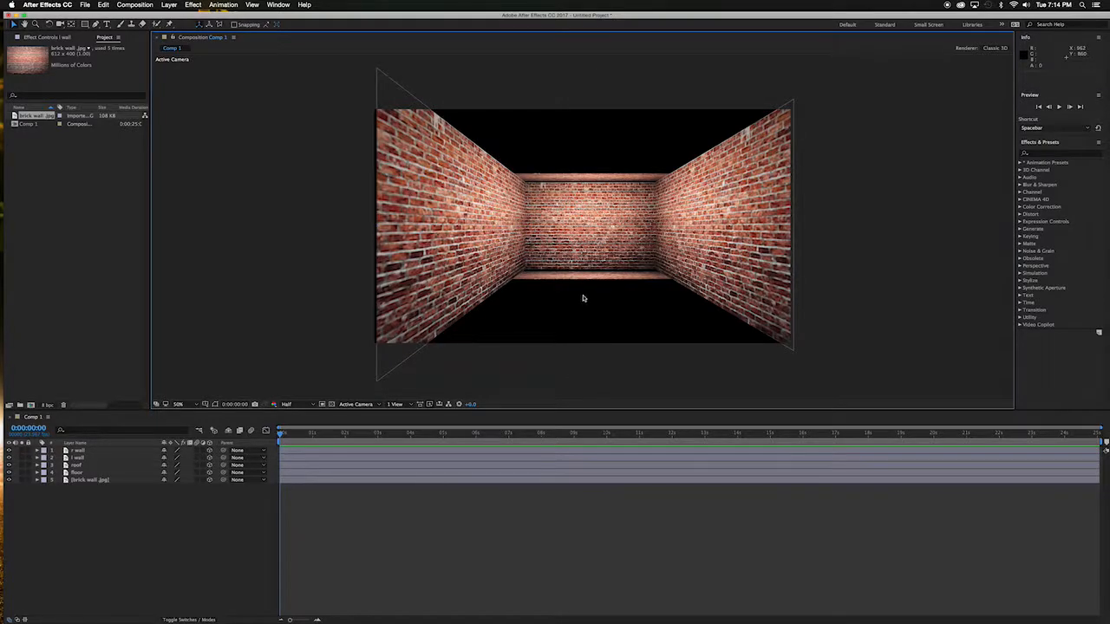
click(587, 277)
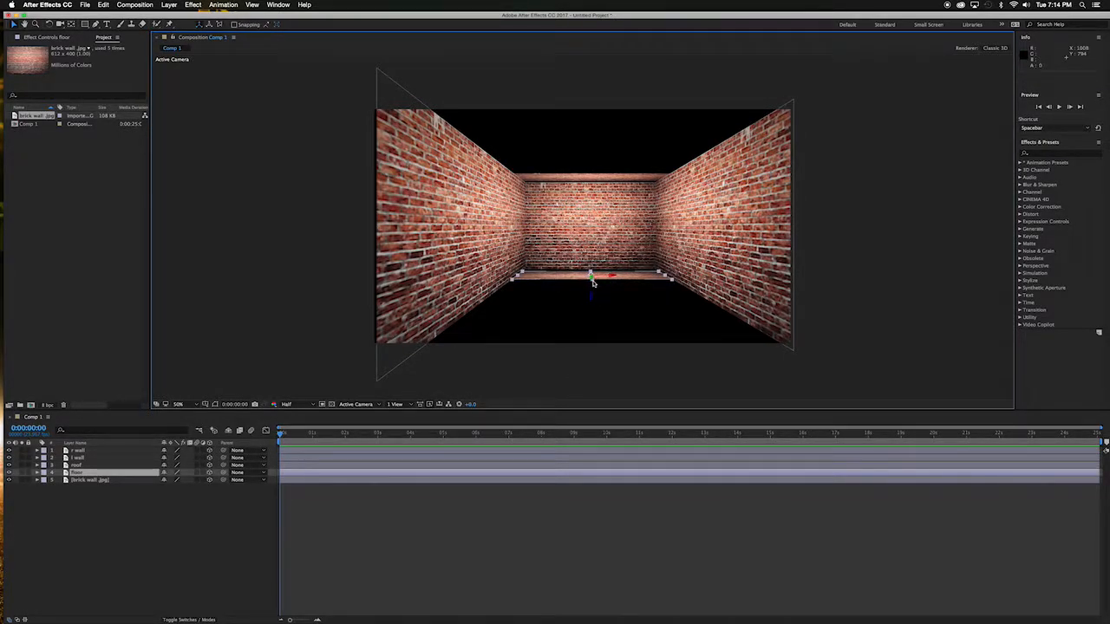
drag(593, 282, 593, 304)
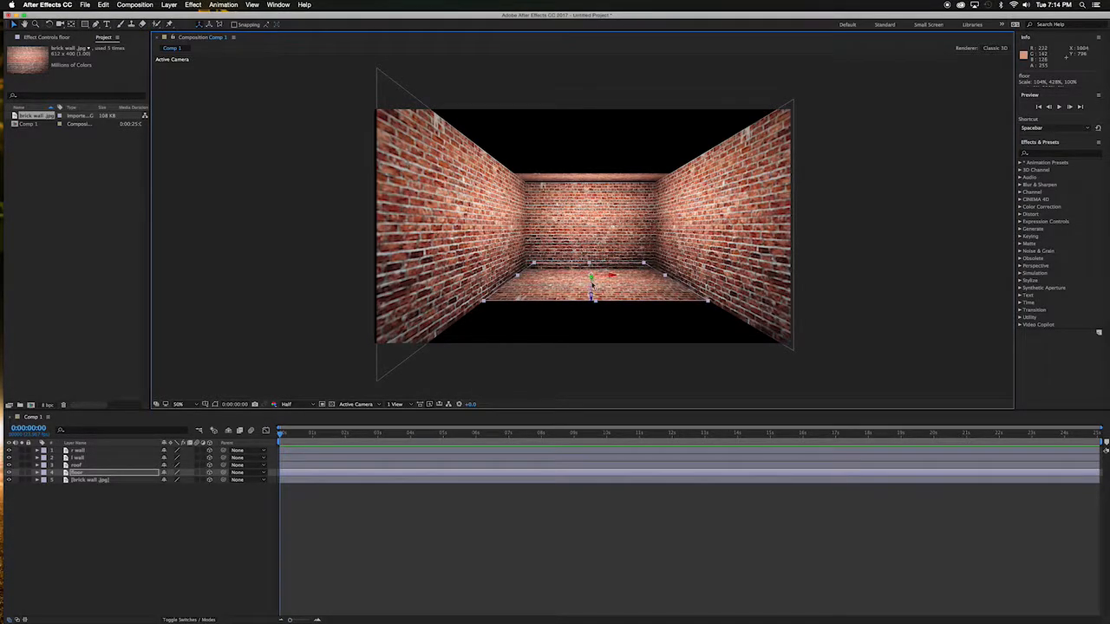
drag(592, 280, 590, 297)
drag(582, 319, 558, 417)
click(651, 365)
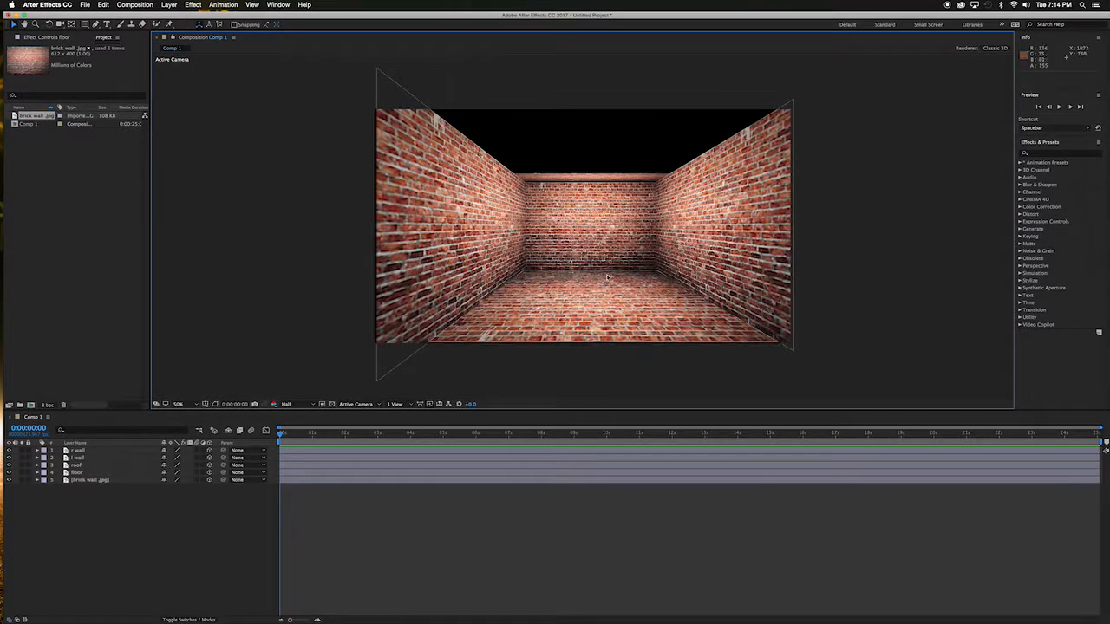
Stretch the roof layer forward until it fills the opening up to the frame's upper edge, and leave all layers deselected
click(616, 176)
drag(594, 172, 694, 83)
click(860, 213)
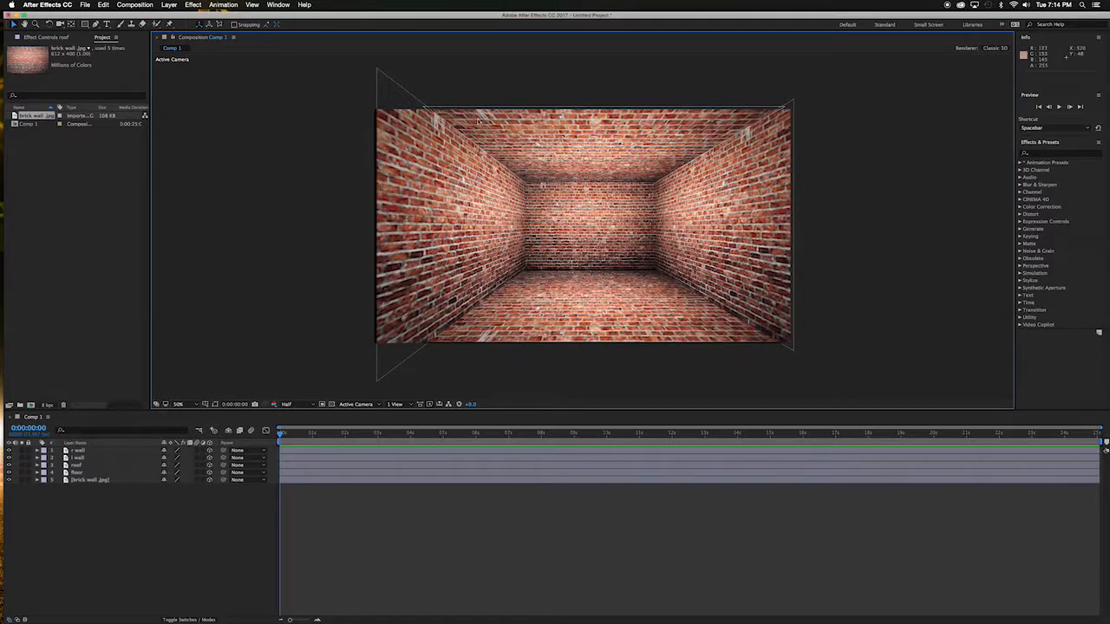
click(374, 214)
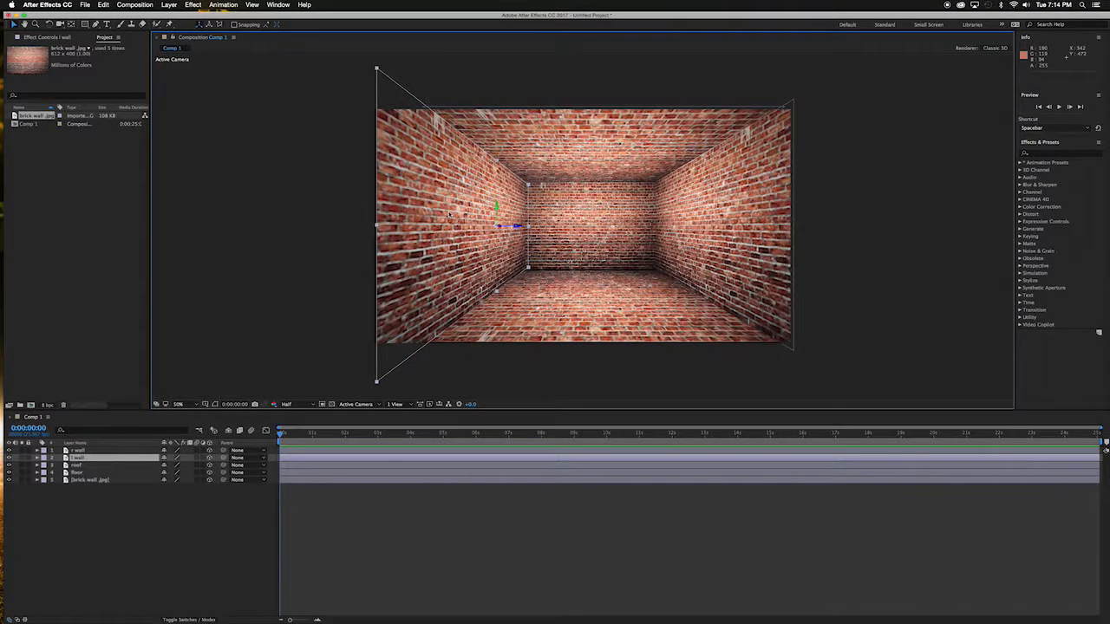
click(534, 70)
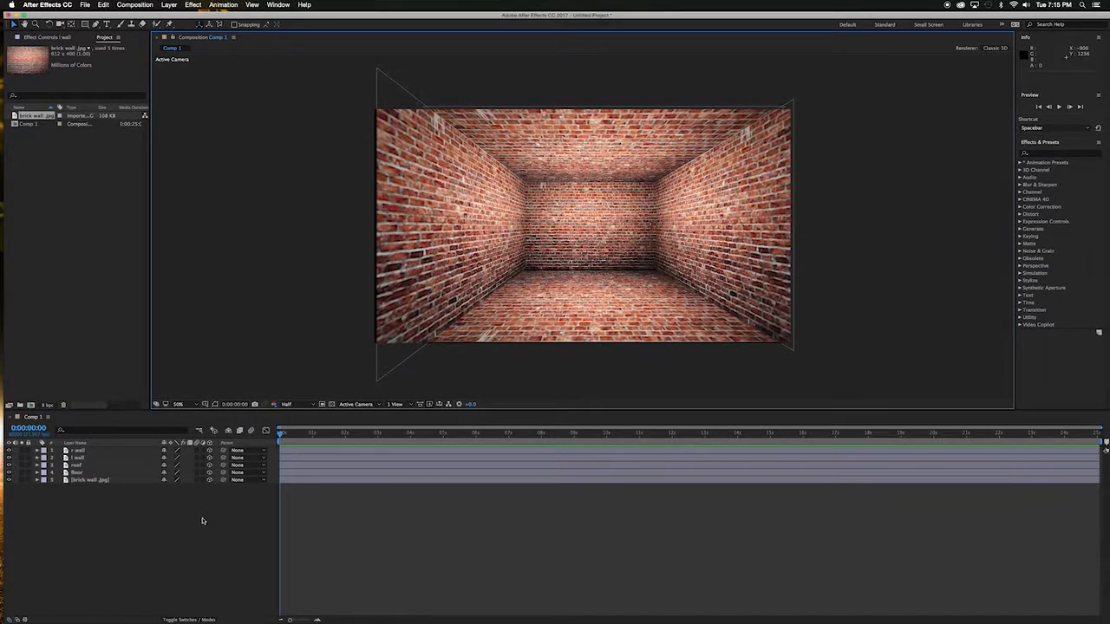
Create a new two-node camera with the Custom preset and depth of field enabled
click(168, 5)
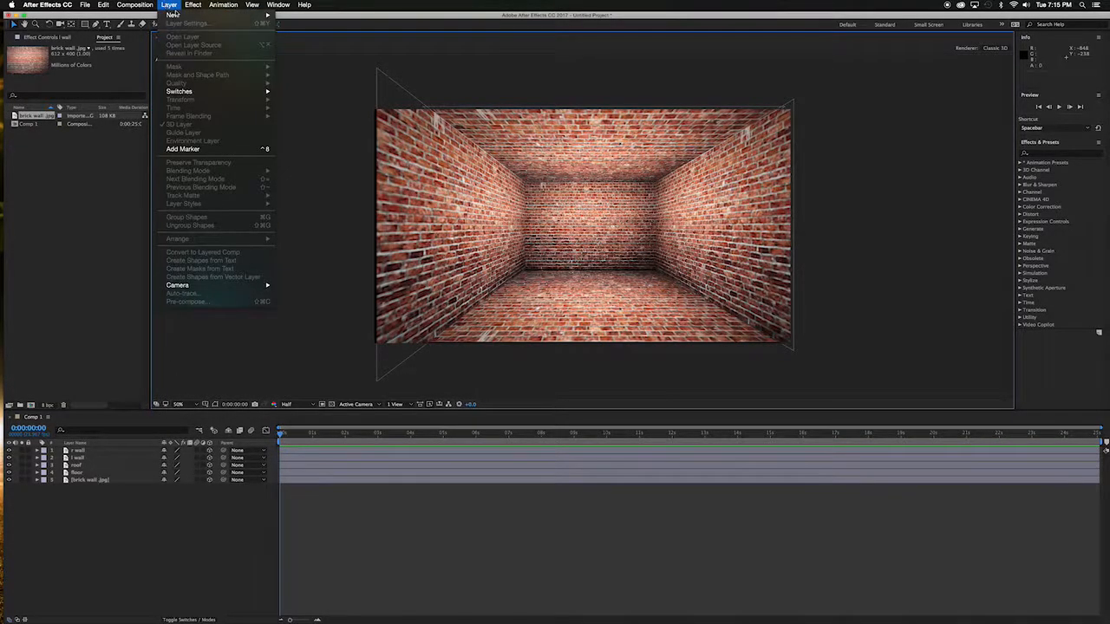
mouse_move(182, 16)
click(293, 43)
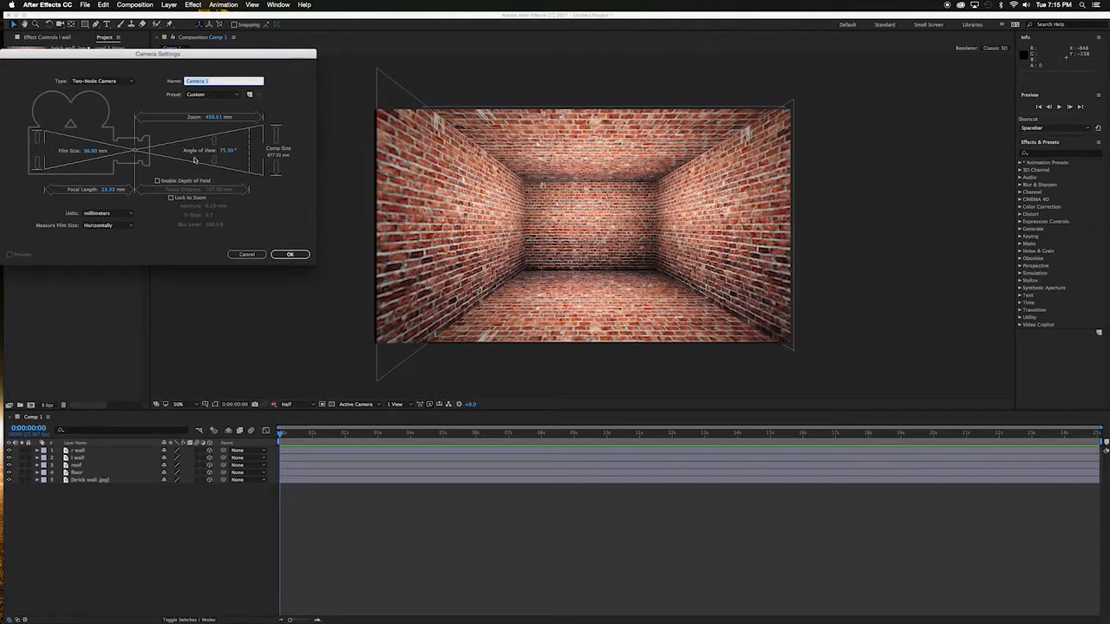
drag(296, 57, 306, 52)
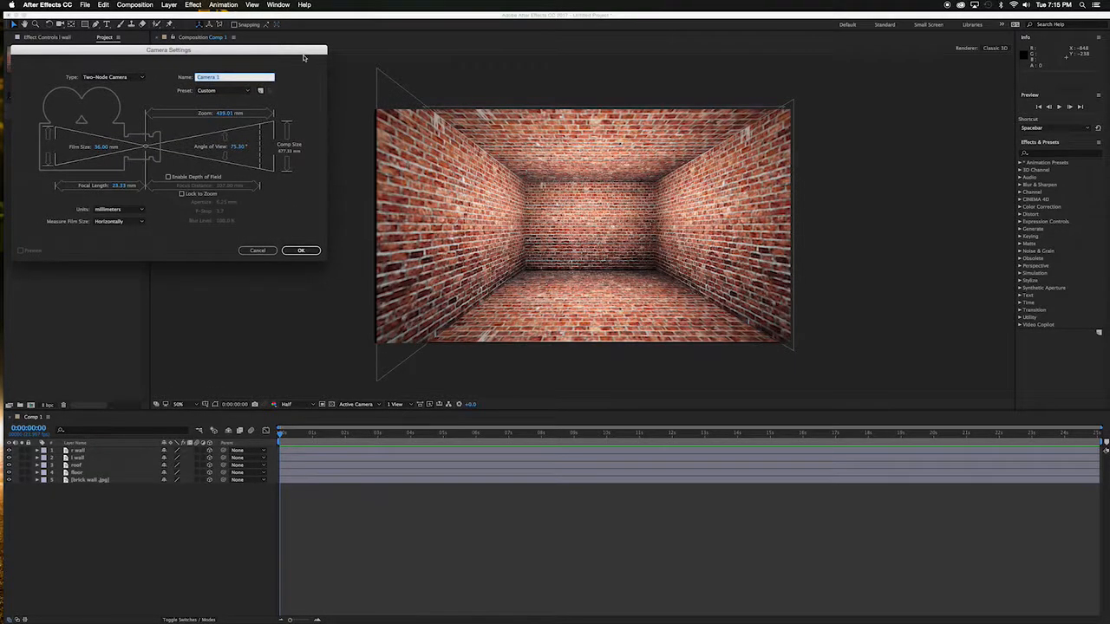
click(168, 176)
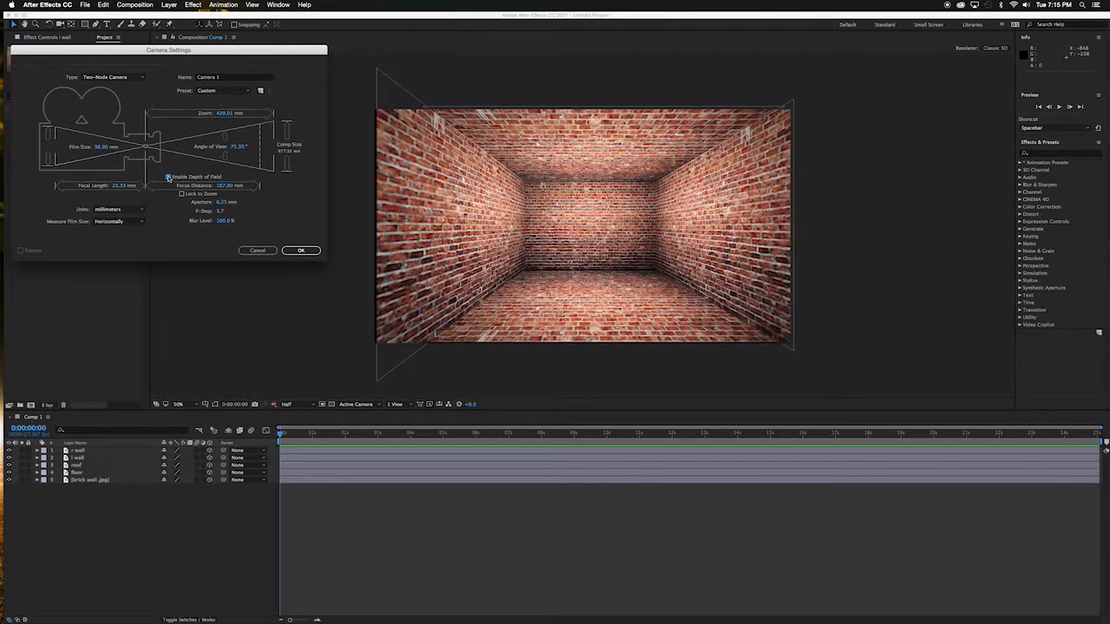
click(299, 251)
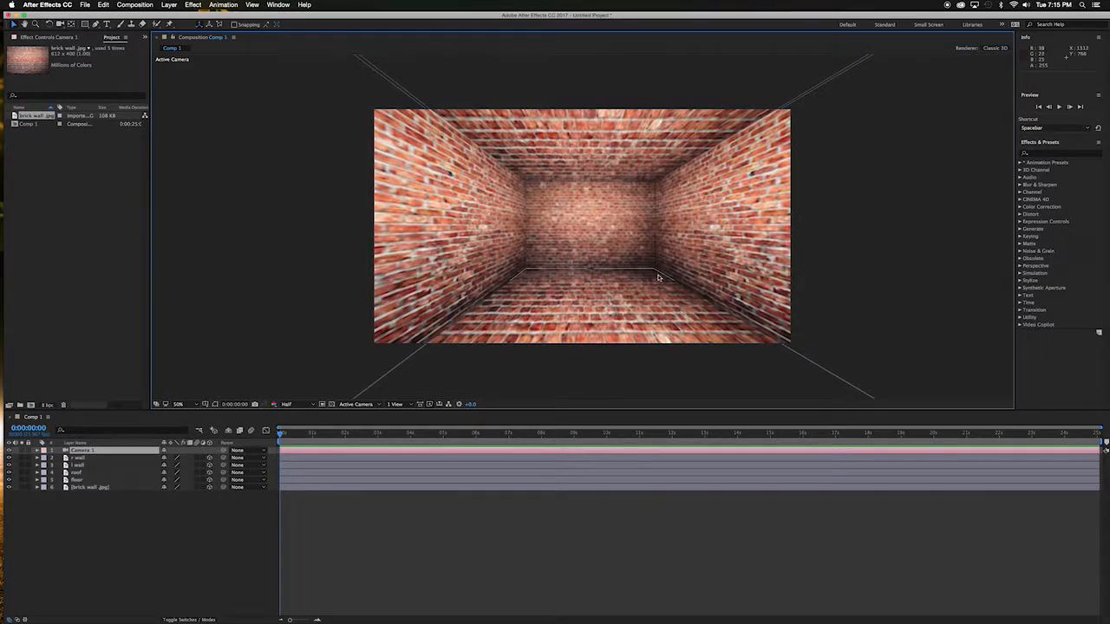
Disable depth of field in the settings of the existing camera
double_click(89, 452)
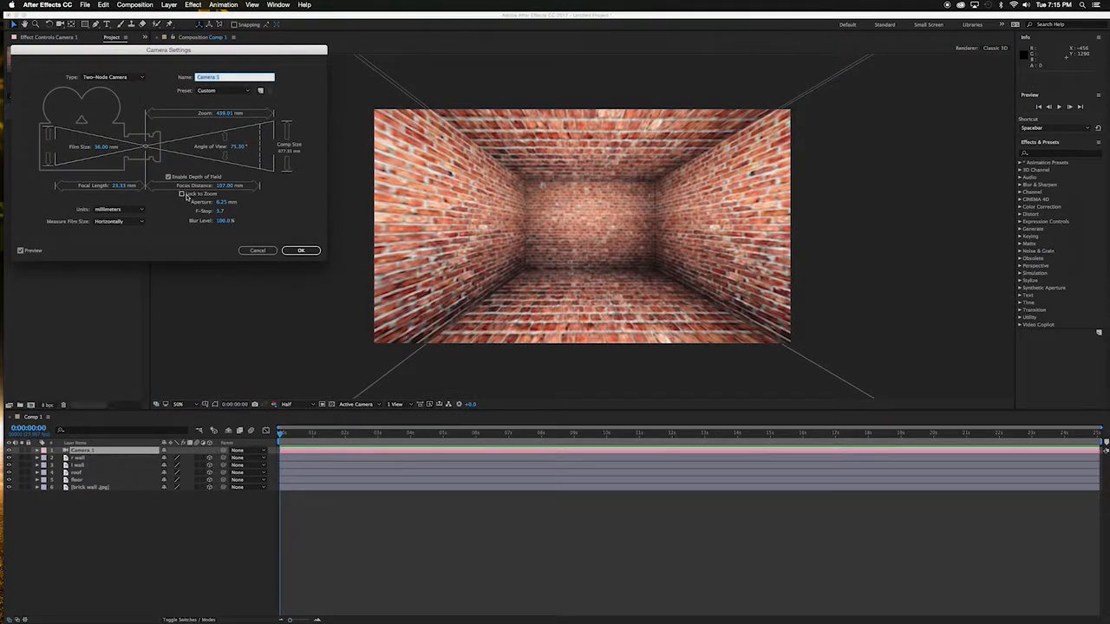
click(170, 177)
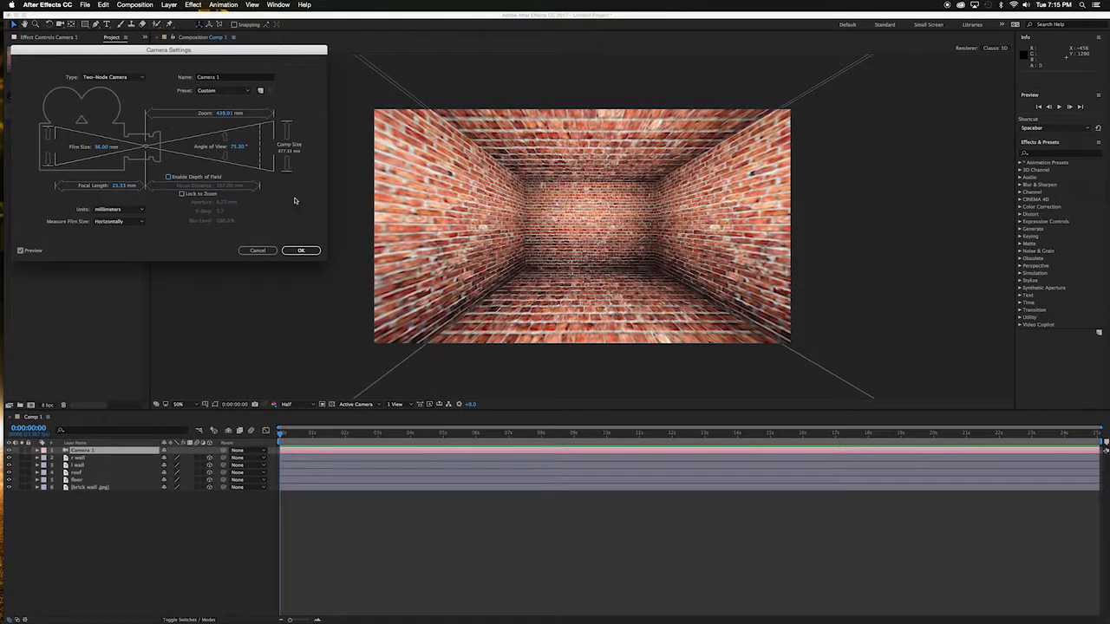
click(302, 251)
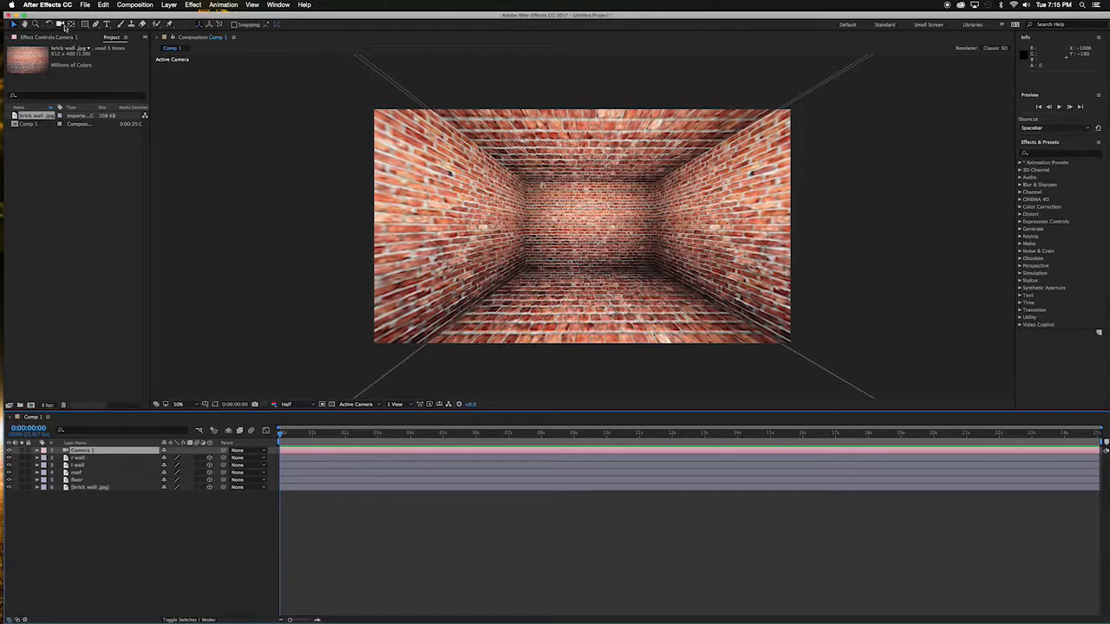
Try orbiting the camera around the room and undo the orbit
key(c)
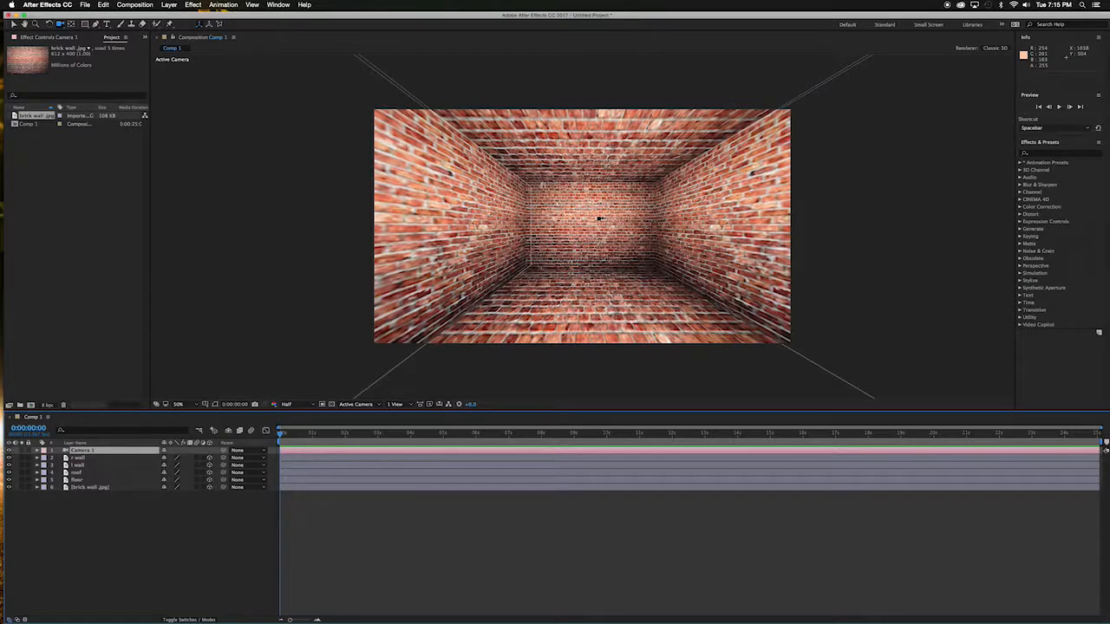
drag(594, 223, 610, 226)
key(super+z)
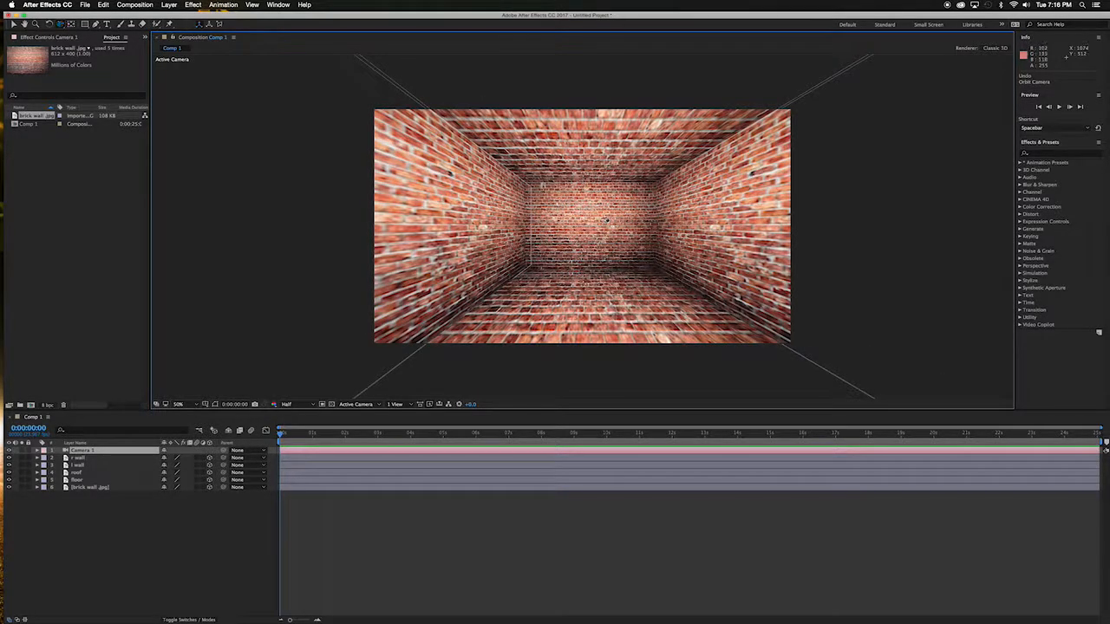
Dolly the camera straight back until the front edges of all the room's walls sit well inside the frame
mouse_move(600, 220)
mouse_down()
mouse_move(484, 192)
mouse_move(554, 196)
mouse_move(460, 192)
mouse_move(655, 227)
mouse_move(585, 224)
mouse_up()
drag(598, 222, 619, 391)
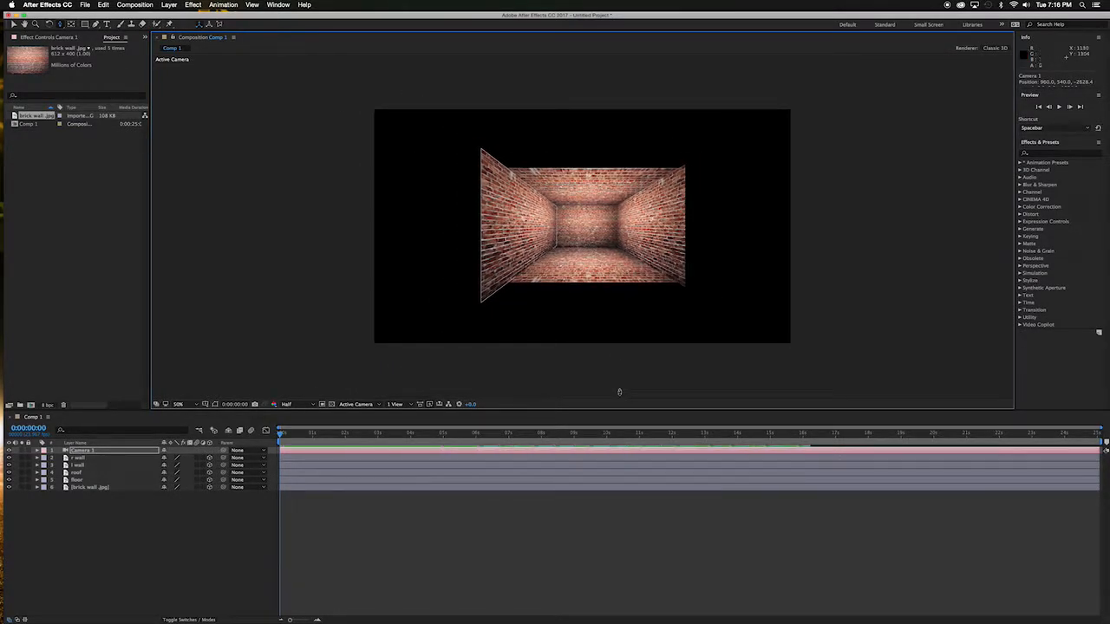
Stretch the r wall and l wall layers outward from their front edges until they reach the sides of the composition frame
click(80, 457)
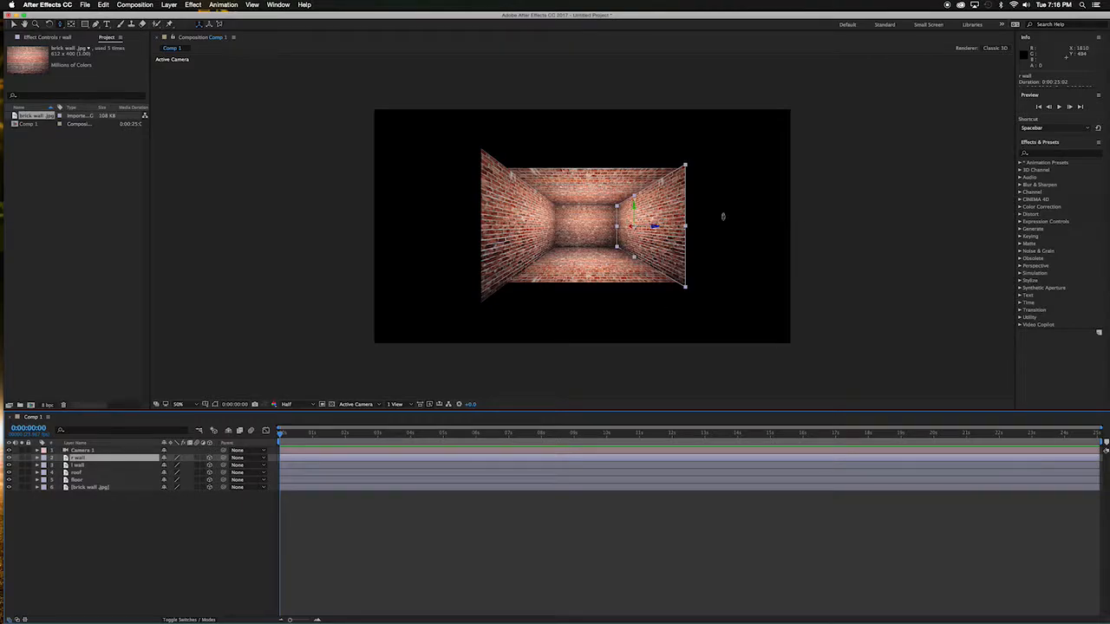
drag(686, 226, 792, 242)
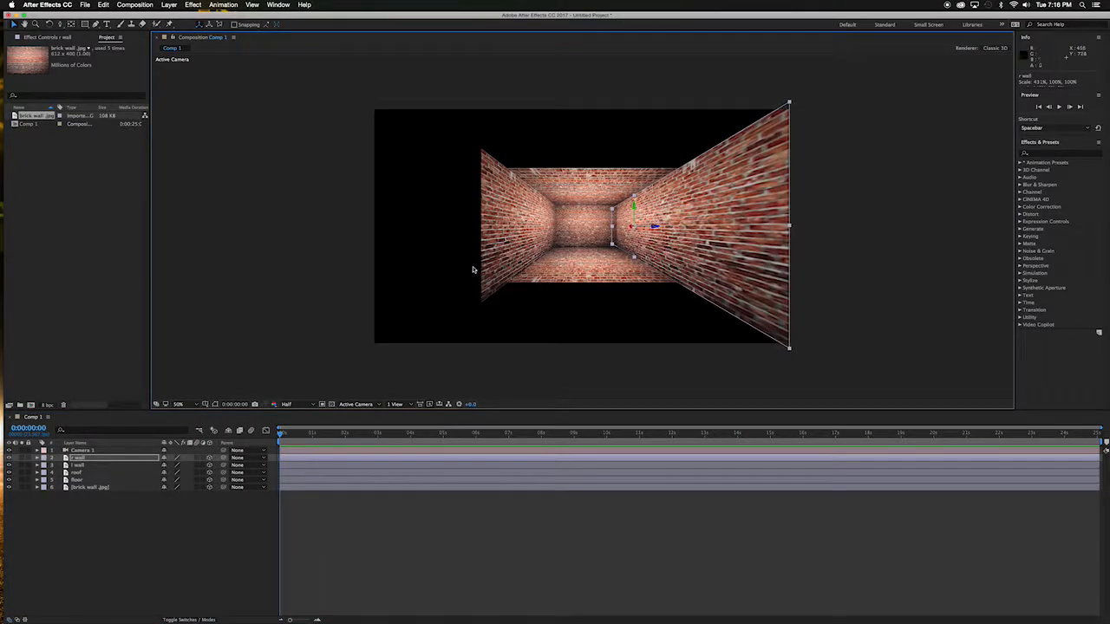
click(116, 465)
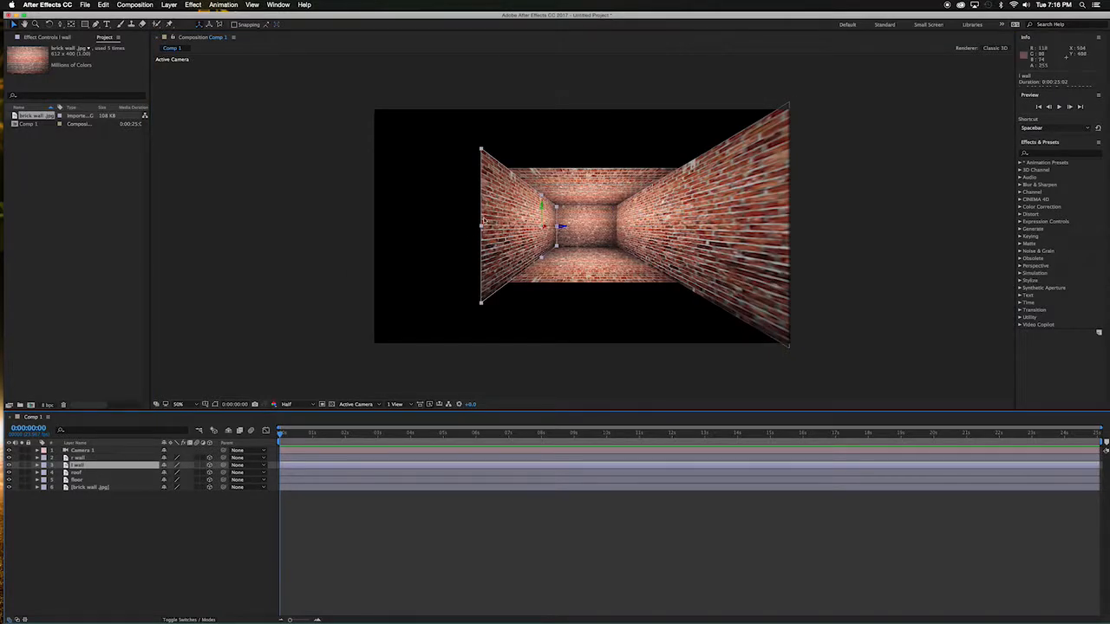
drag(481, 226, 371, 233)
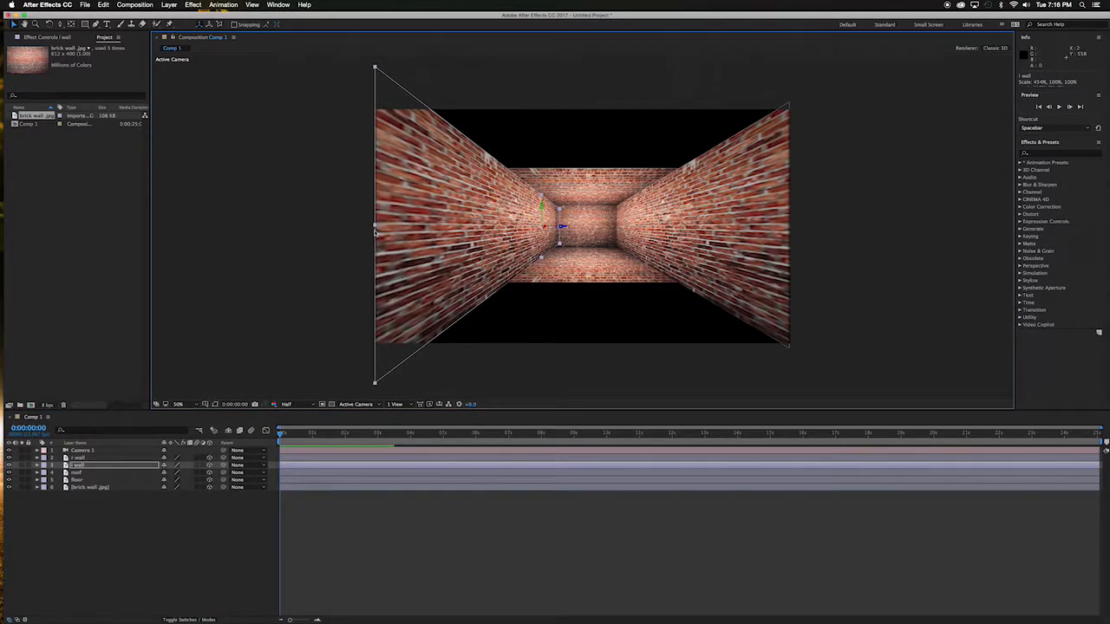
click(125, 457)
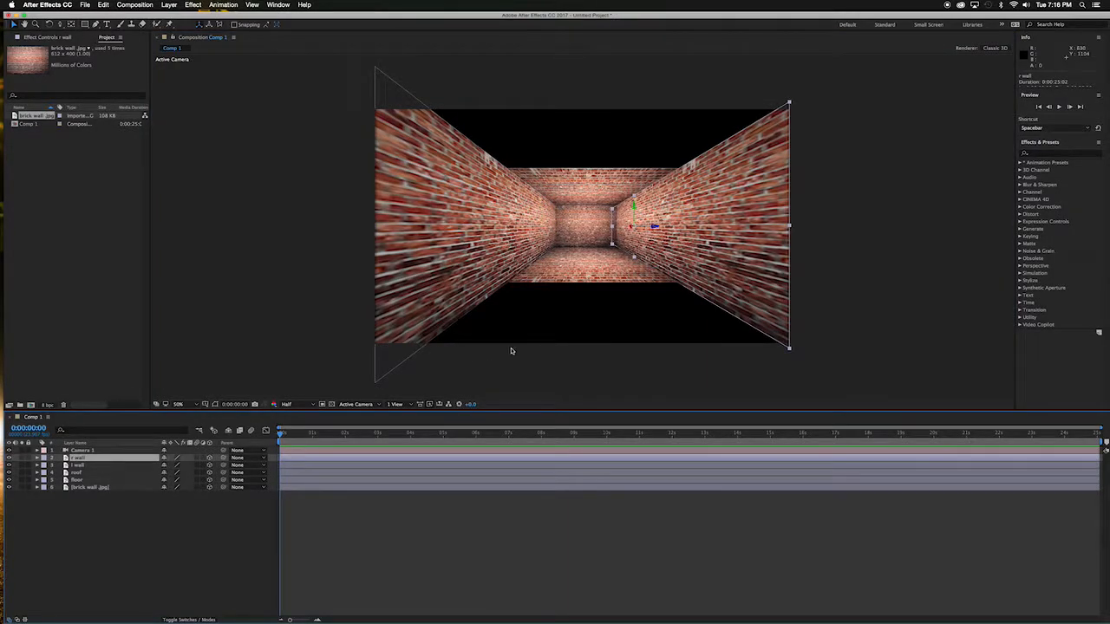
Stretch the roof to about 721% and the floor to about 702% in length so they fill the frame between the side walls
click(596, 178)
drag(592, 168, 598, 105)
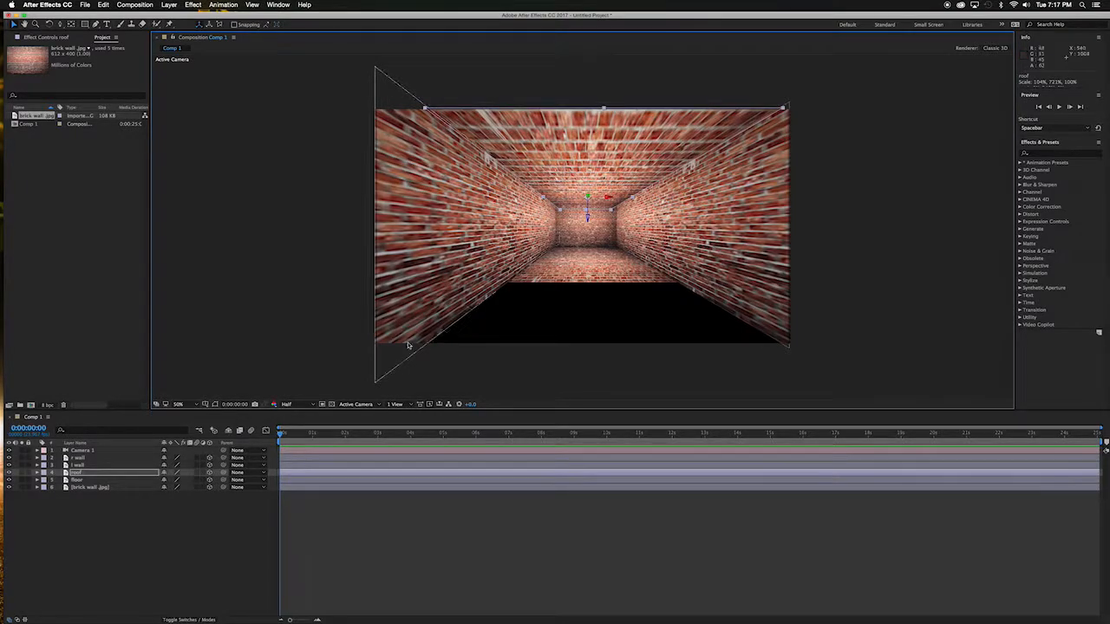
click(97, 479)
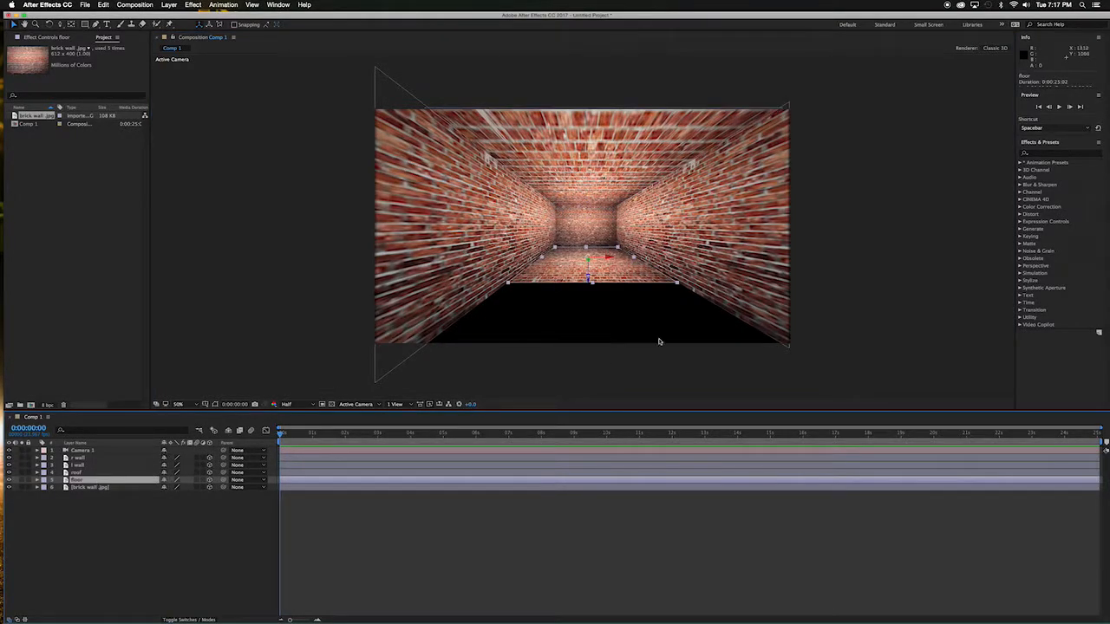
drag(589, 280, 580, 349)
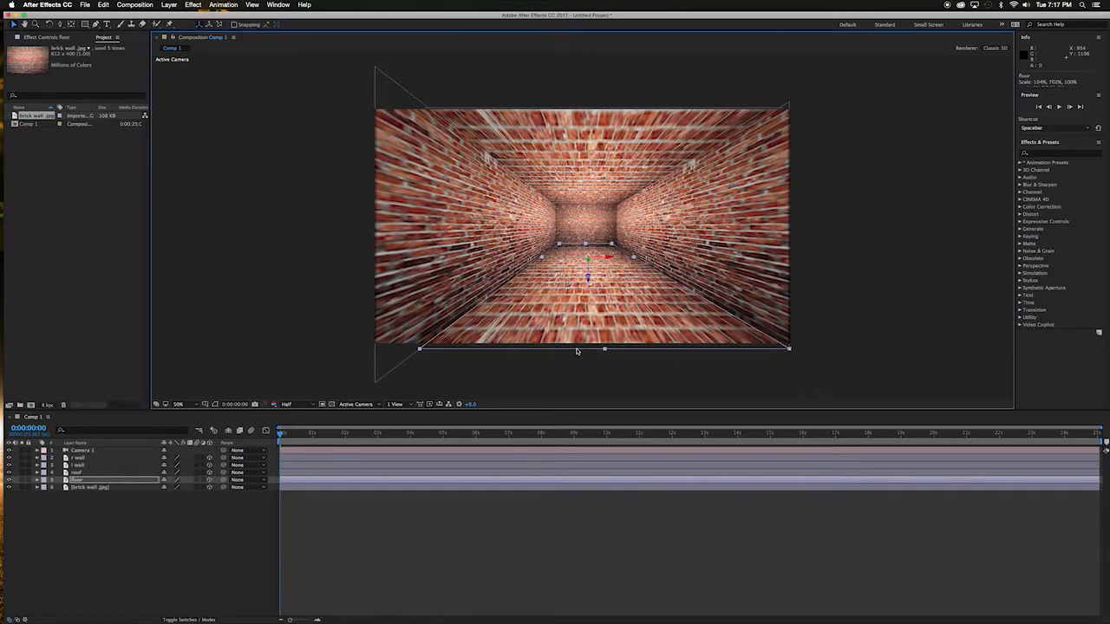
click(591, 388)
click(594, 320)
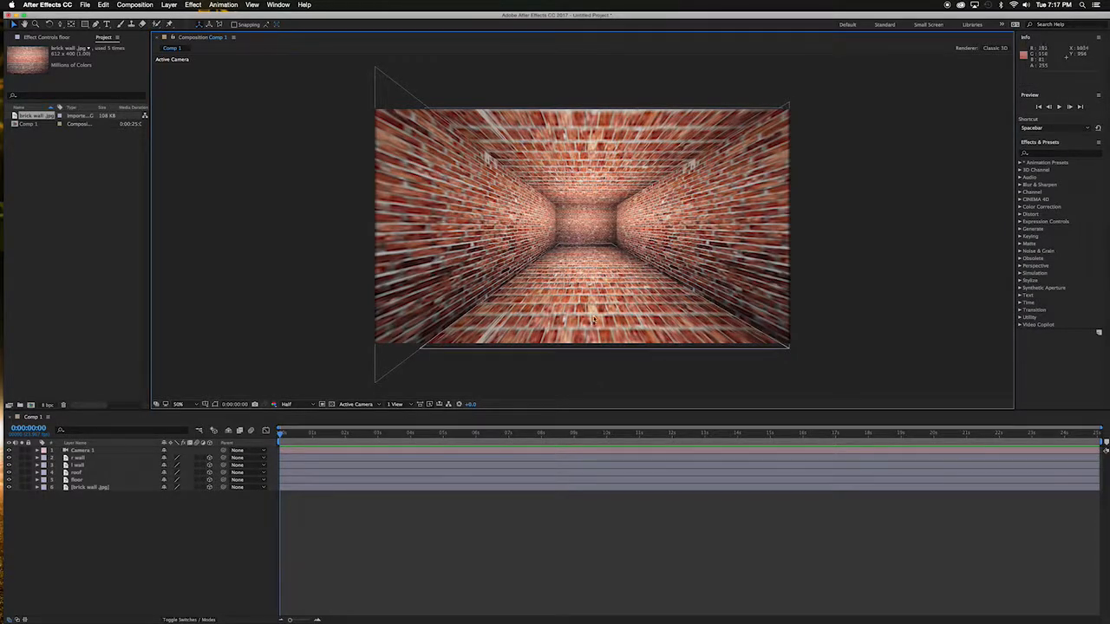
Dolly the camera slightly forward to about Z -2586 so the walls cover the whole frame
click(424, 342)
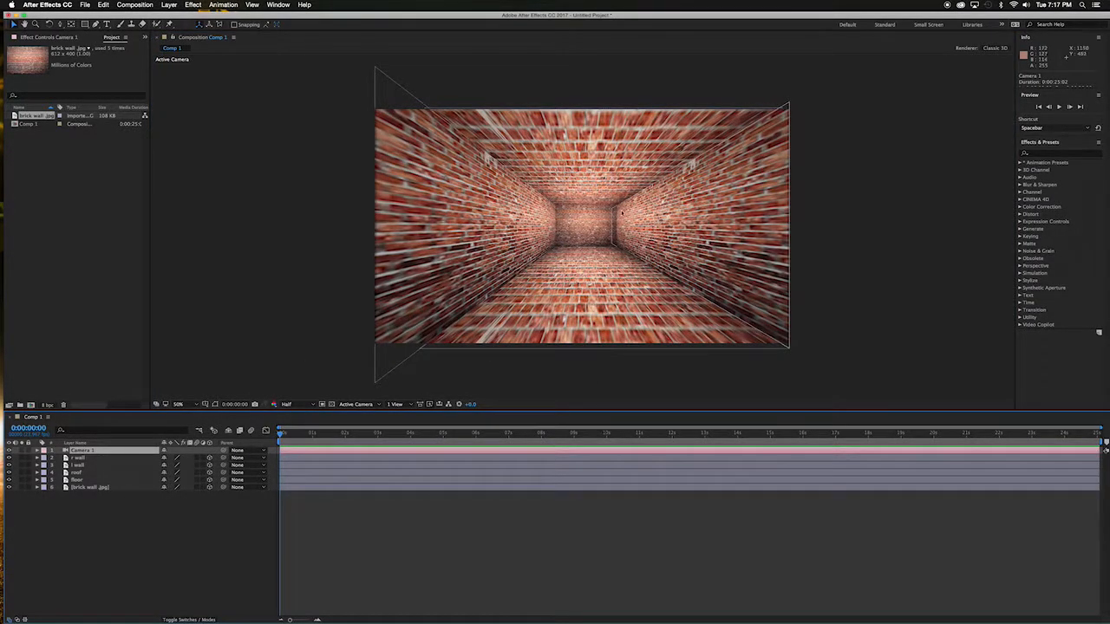
key(c)
drag(591, 225, 610, 246)
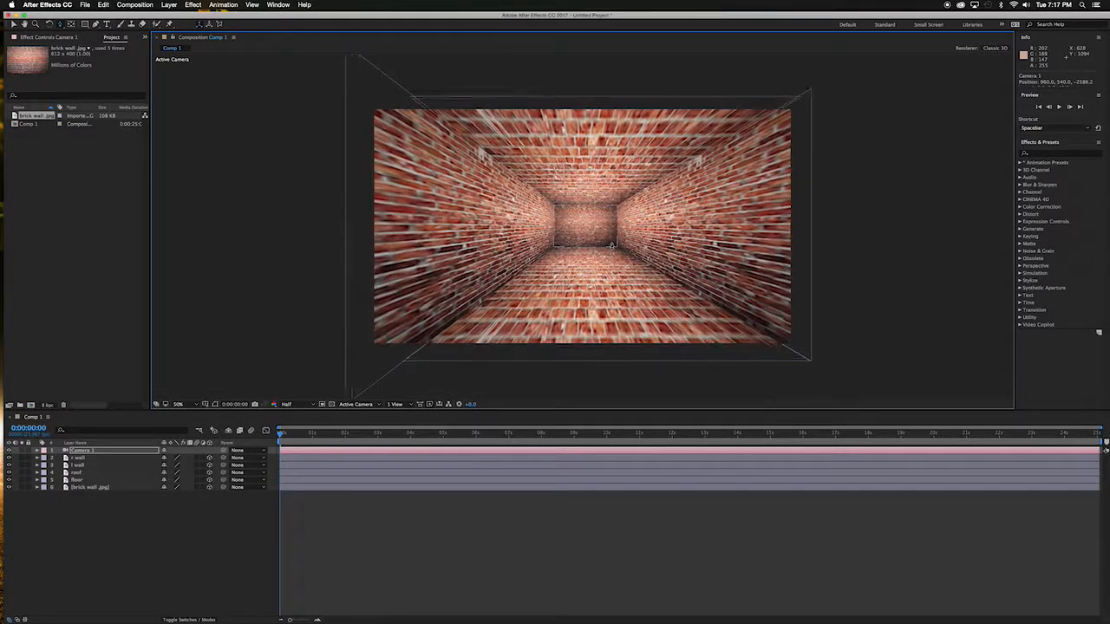
Add a new white spot light that casts shadows, keeping the suggested light settings
click(170, 5)
mouse_move(173, 15)
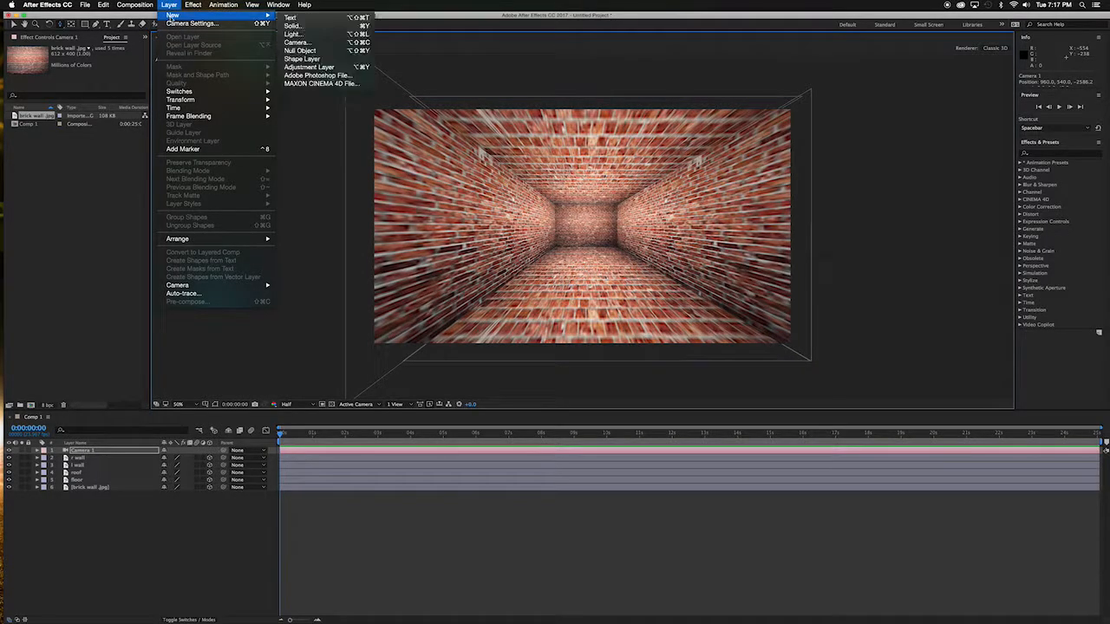
click(297, 35)
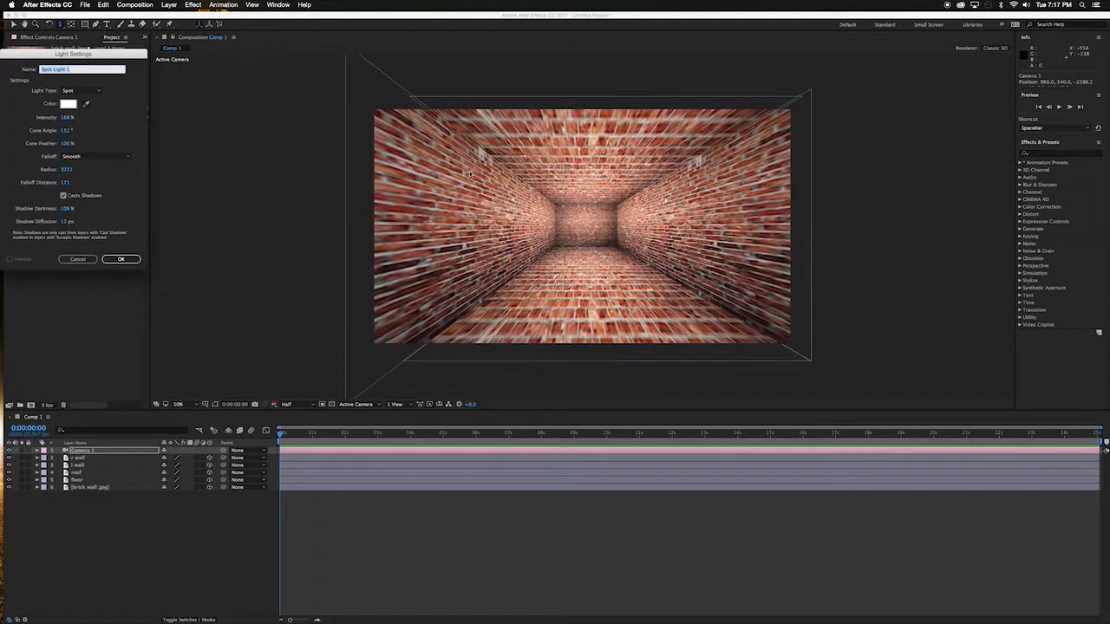
click(118, 259)
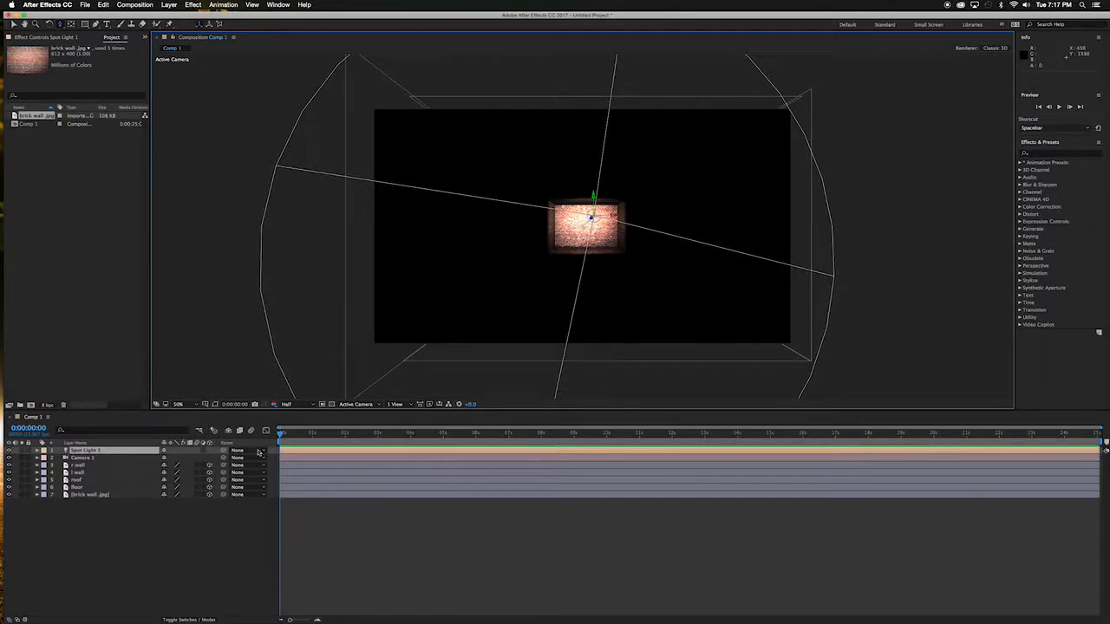
Dolly the camera closer to the back wall and center the spot light in front of it at about X 967
click(111, 458)
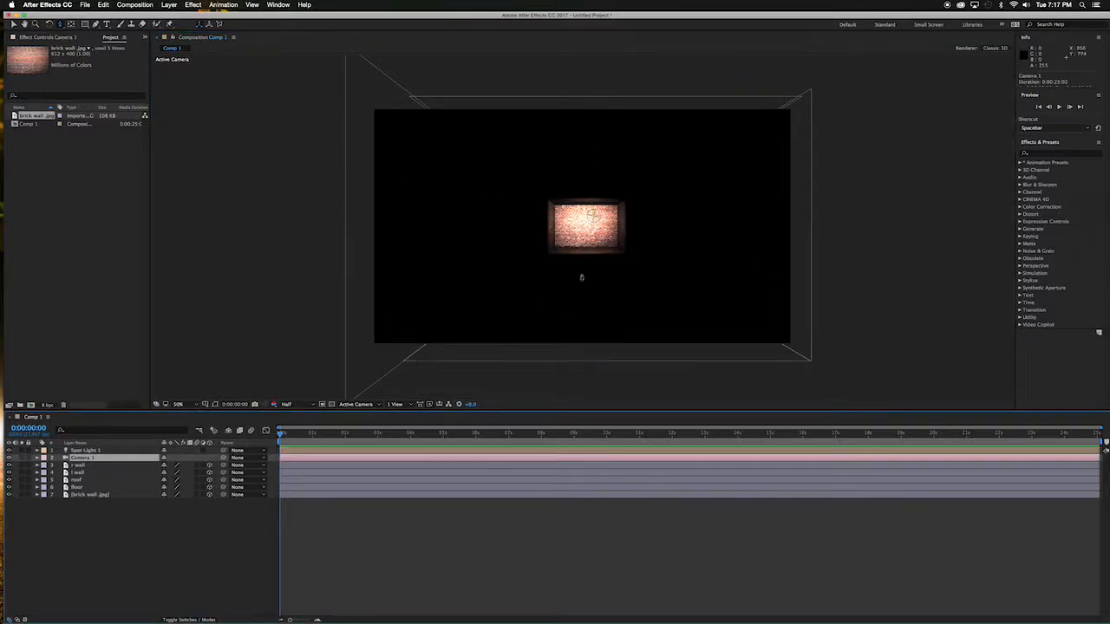
drag(595, 224, 606, 178)
click(14, 24)
drag(634, 180, 587, 221)
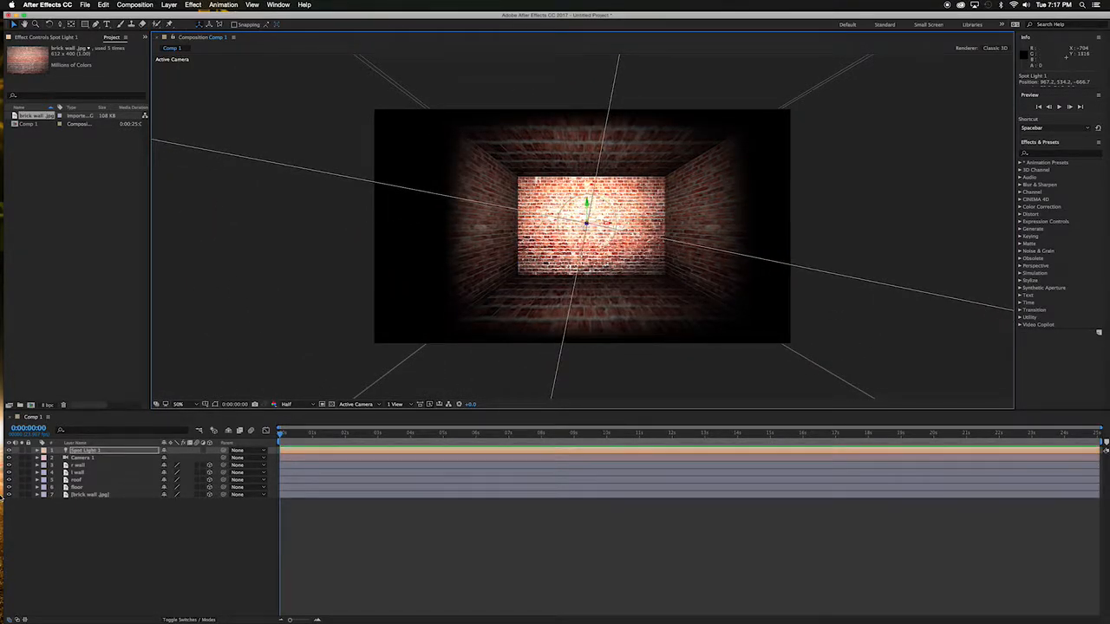
Change the spot light to an ambient light and lower its intensity to about 88% so the whole brick room is evenly lit
double_click(87, 452)
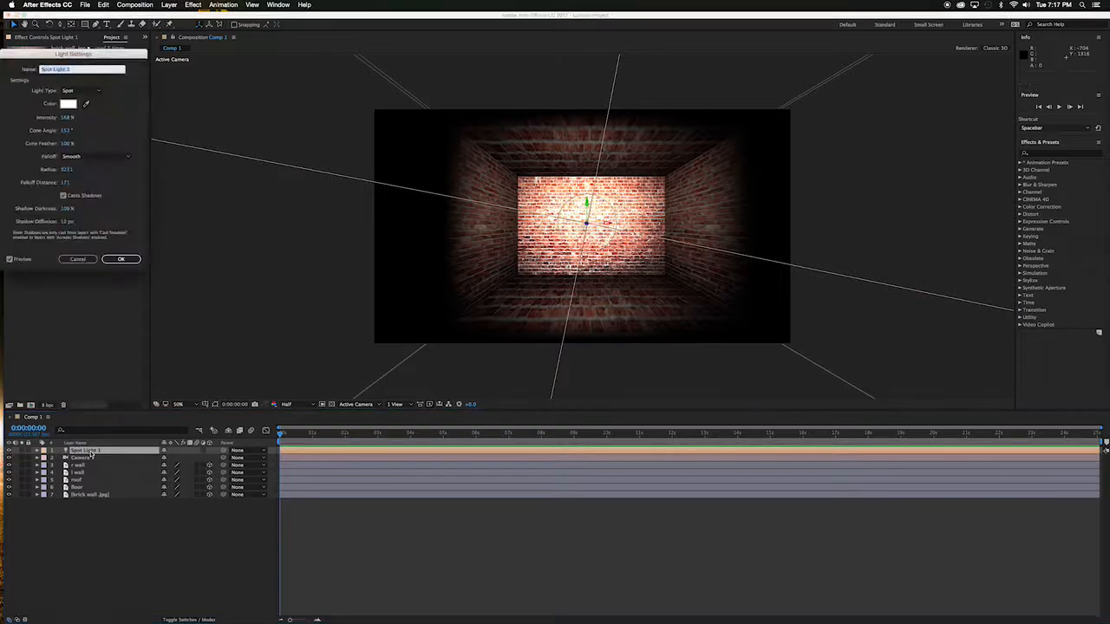
click(98, 91)
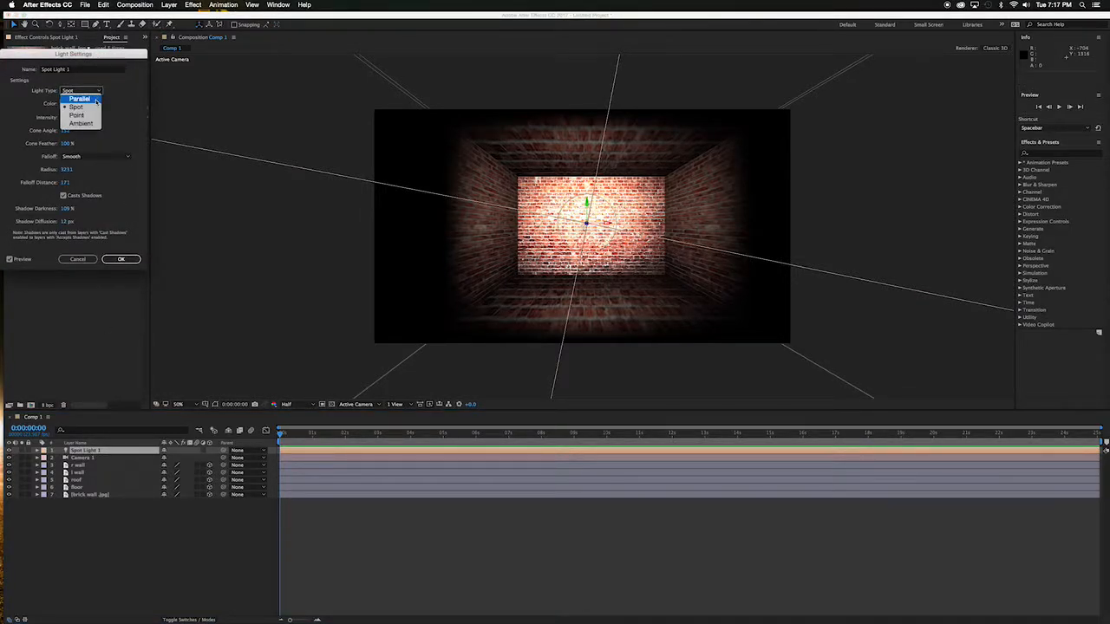
click(91, 124)
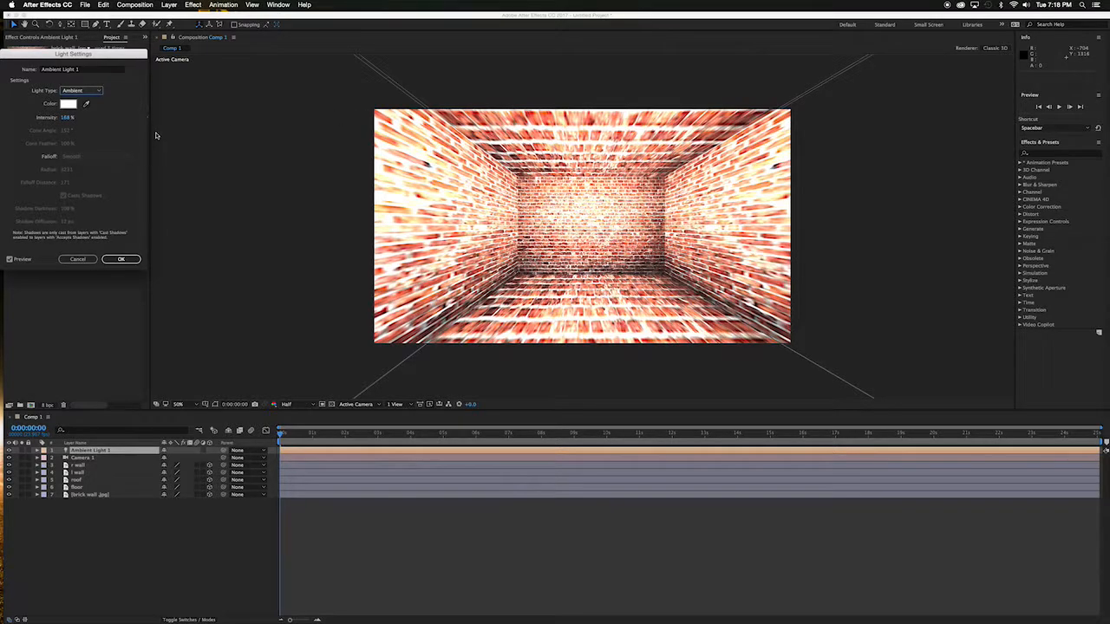
drag(71, 117, 39, 117)
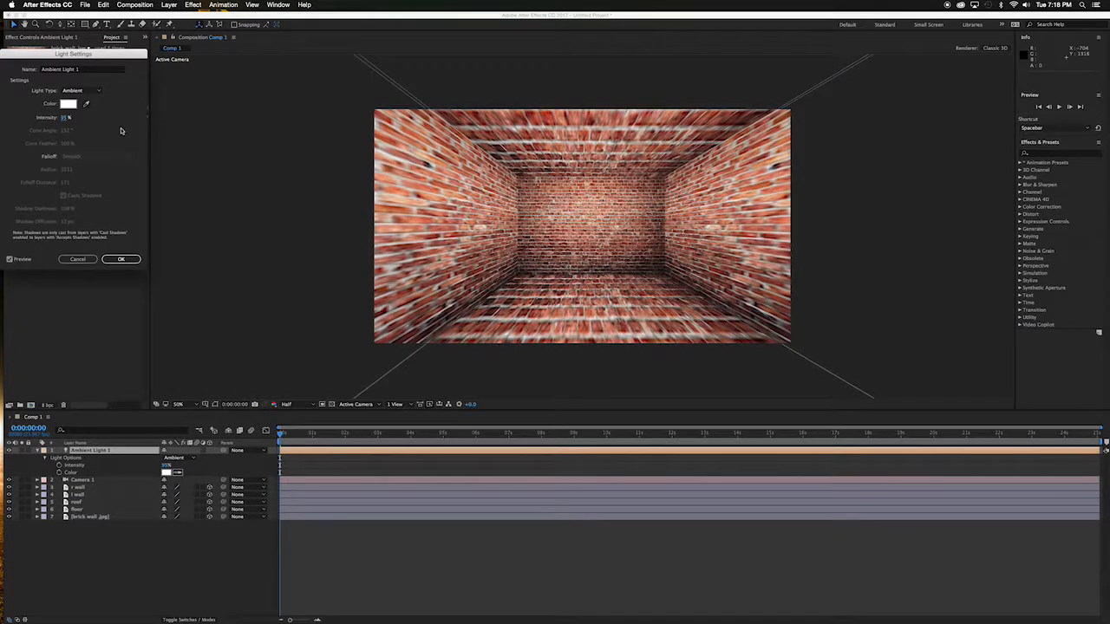
drag(64, 118, 498, 190)
drag(65, 118, 35, 118)
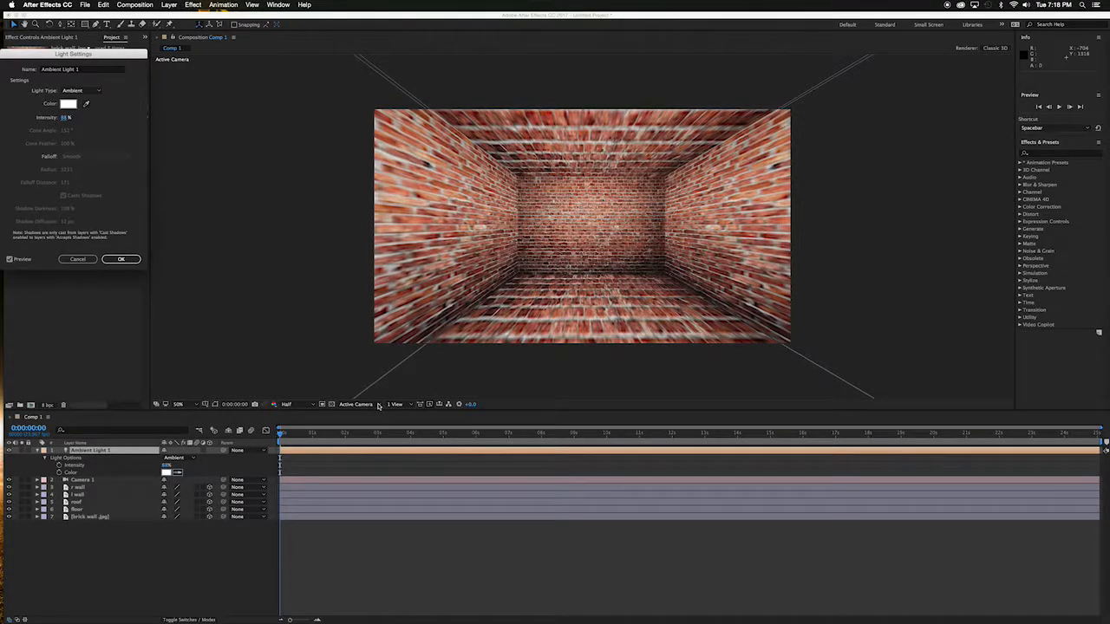
click(120, 258)
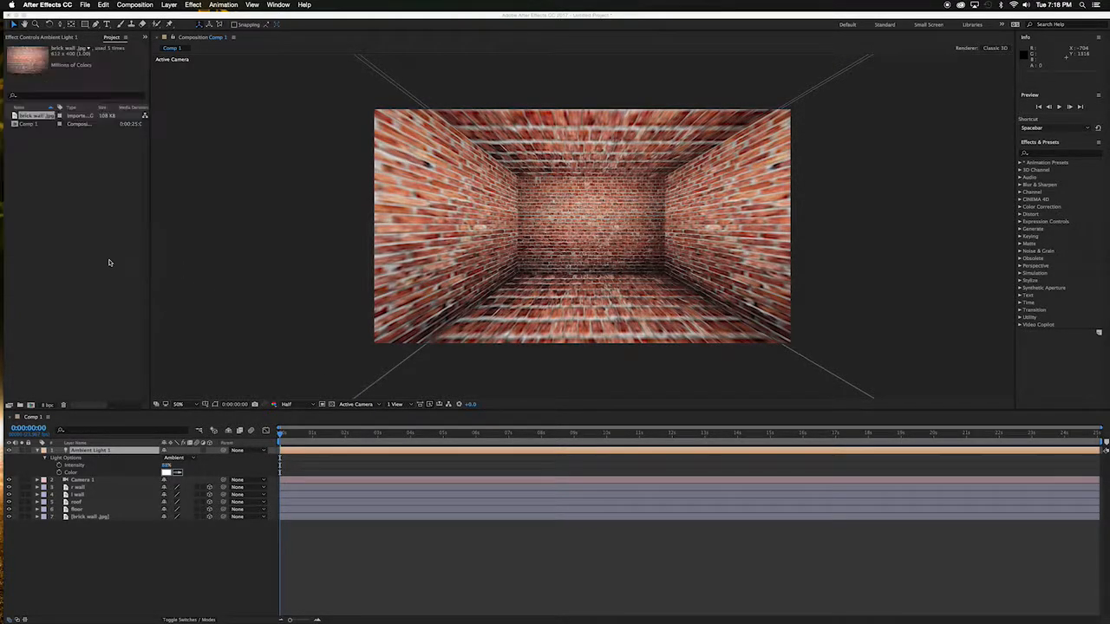
Examine the room's layout from the Top view at 12.5% magnification and toggle the ambient light's visibility to compare the lighting
click(376, 406)
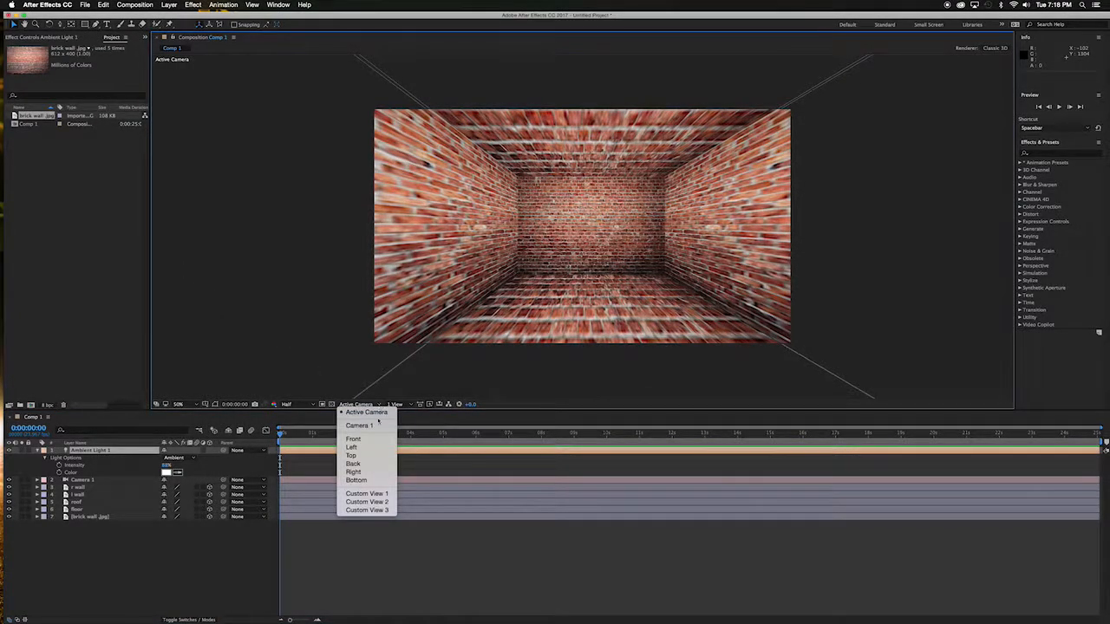
click(352, 455)
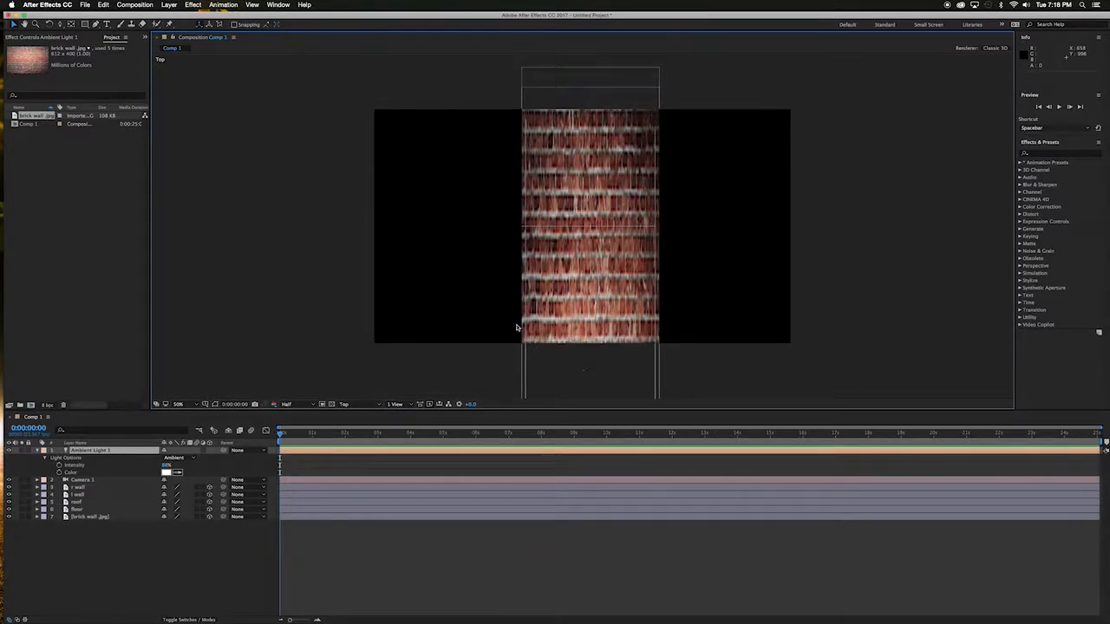
key(comma)
key(comma)
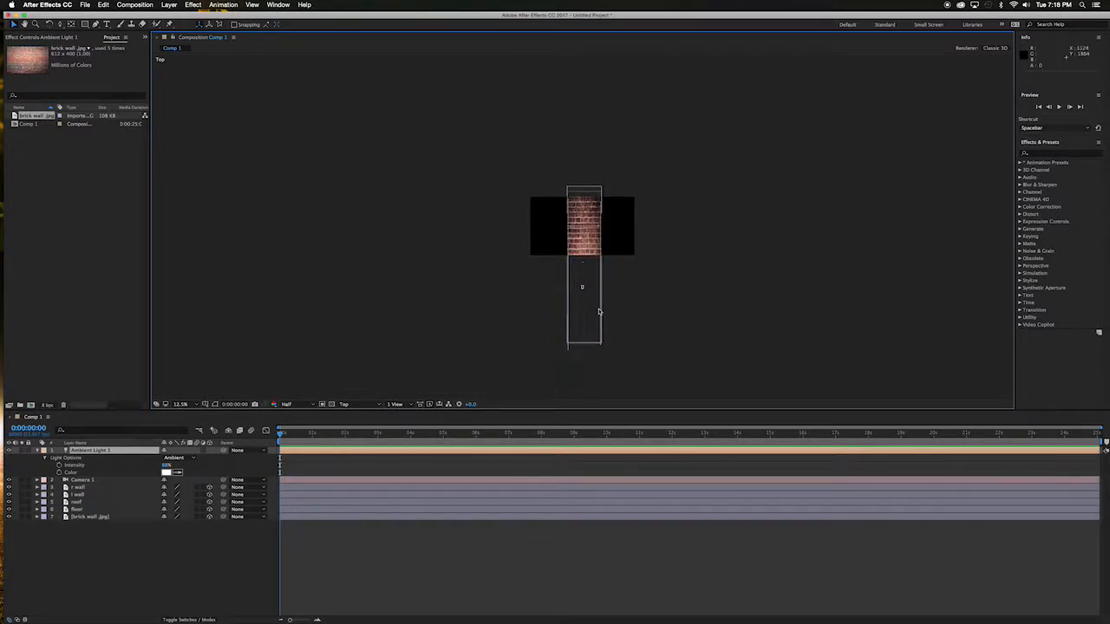
click(293, 434)
drag(310, 435, 272, 428)
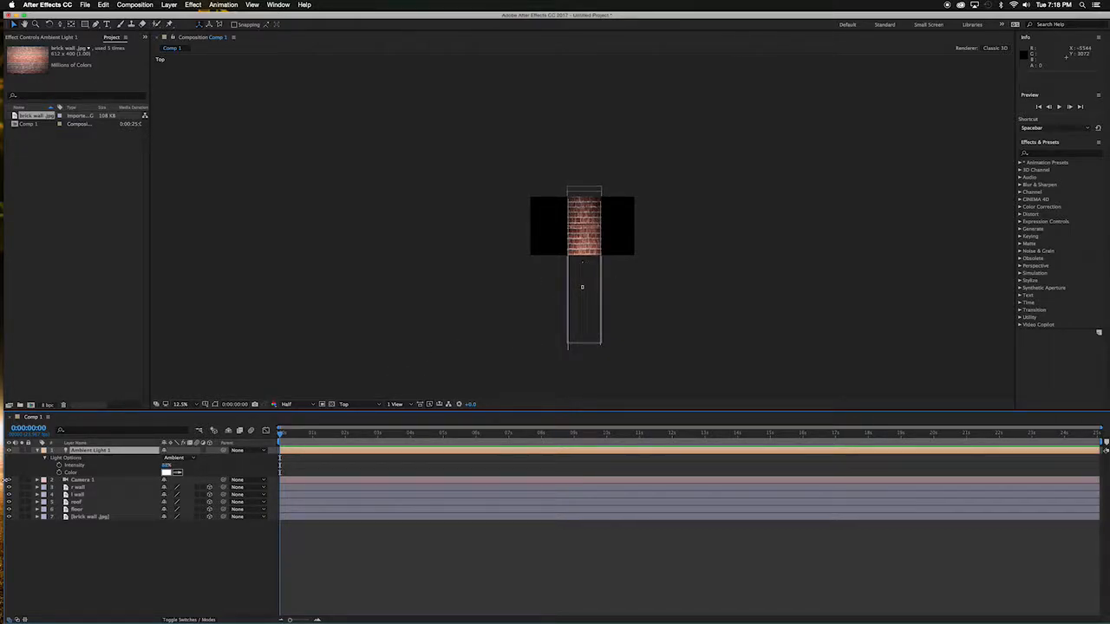
click(10, 452)
click(11, 452)
click(11, 452)
Start saving the untitled project as an Adobe After Effects Project file
key(super+s)
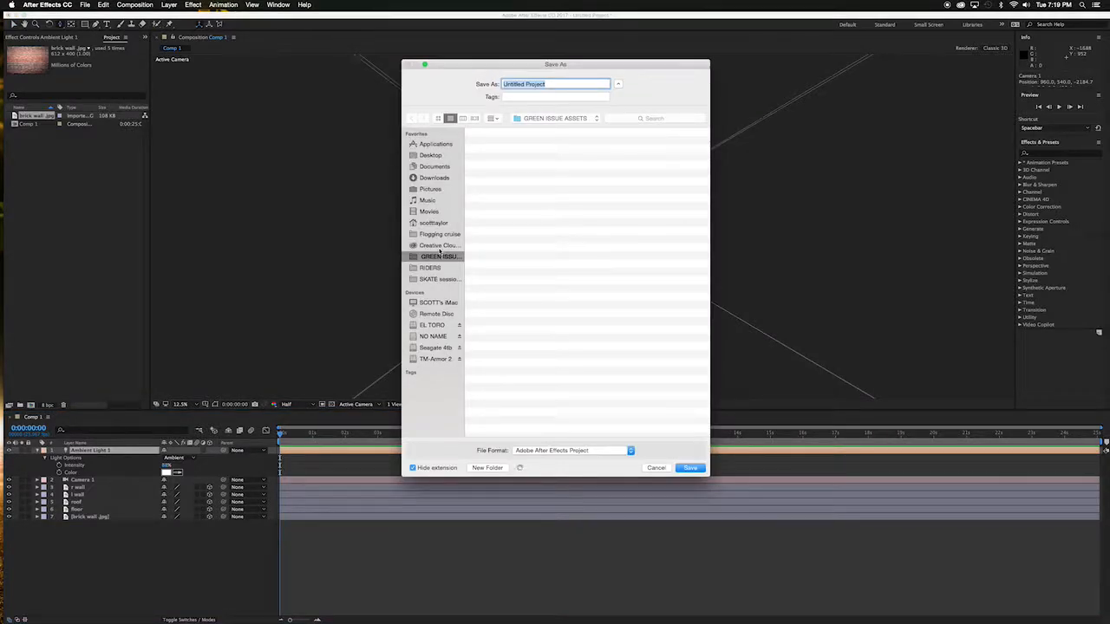